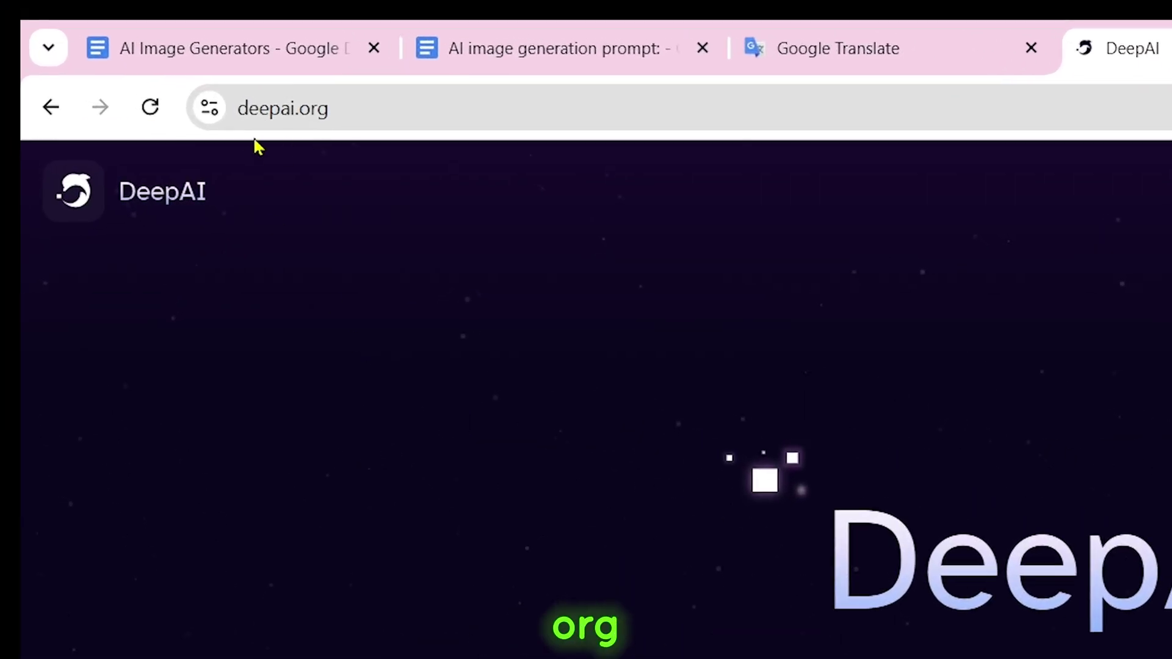
# Scroll the DeepAI homepage down through the AI generators list to the AI Art entry and footer.
pyautogui.scroll(-8, 989, 387)
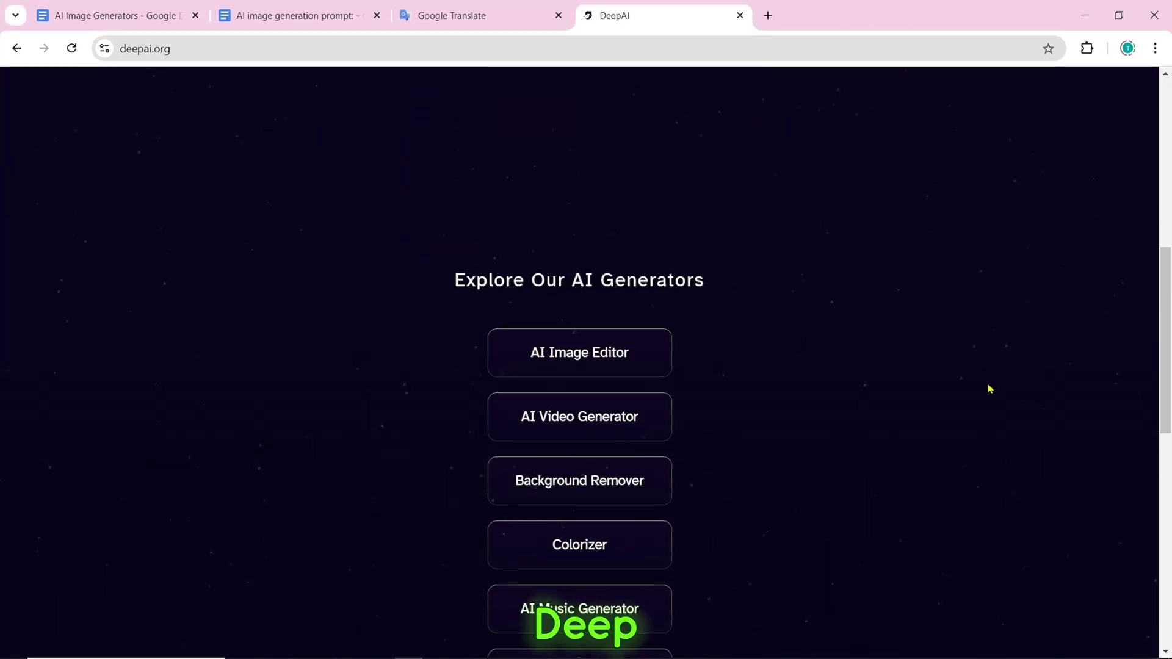
pyautogui.scroll(-1, 989, 388)
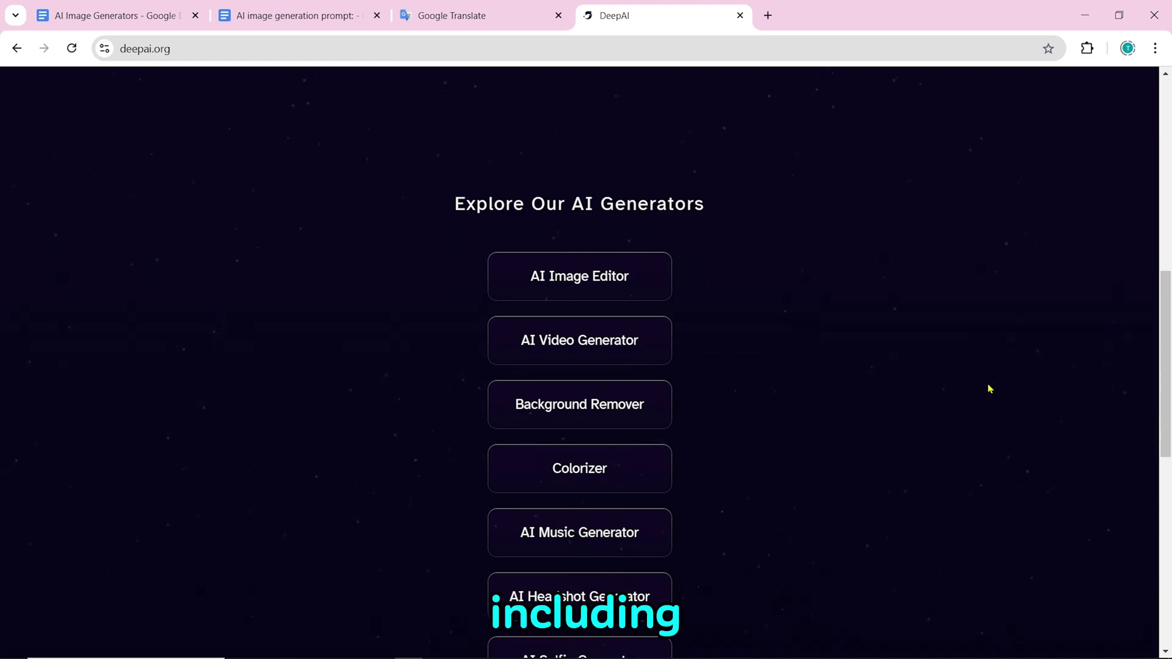
pyautogui.scroll(-1, 990, 388)
pyautogui.scroll(-5, 990, 388)
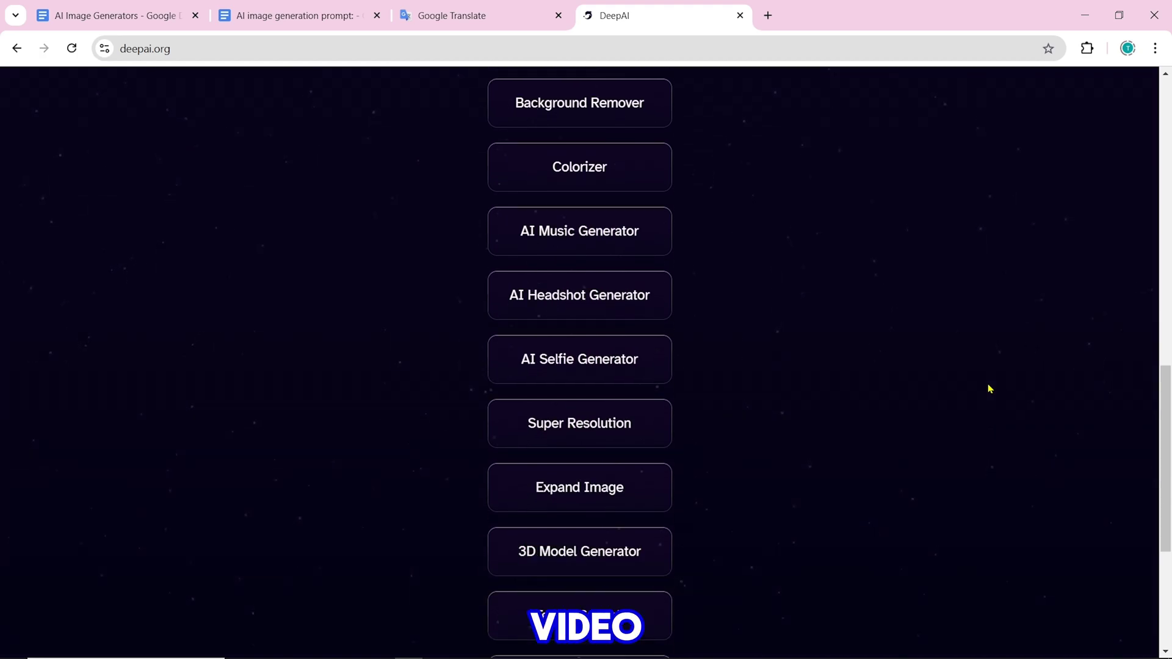
pyautogui.scroll(-2, 990, 389)
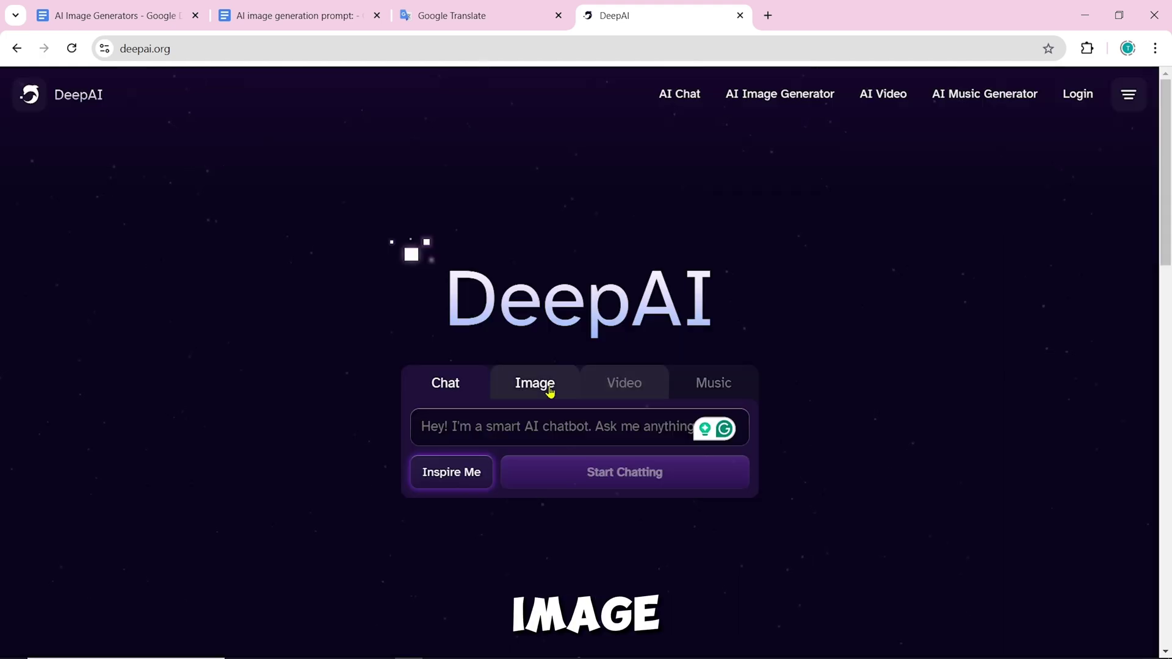
# Switch DeepAI to Image mode and paste in the teacher prompt copied from Google Docs.
pyautogui.click(545, 386)
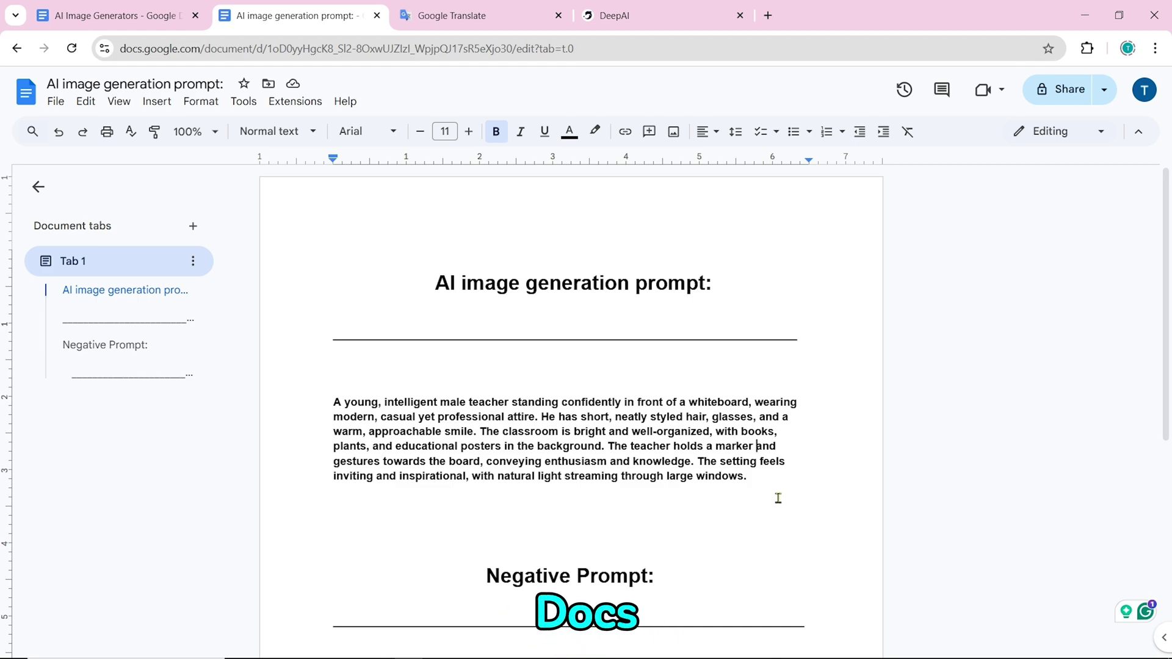
pyautogui.moveTo(702, 474); pyautogui.dragTo(313, 411)
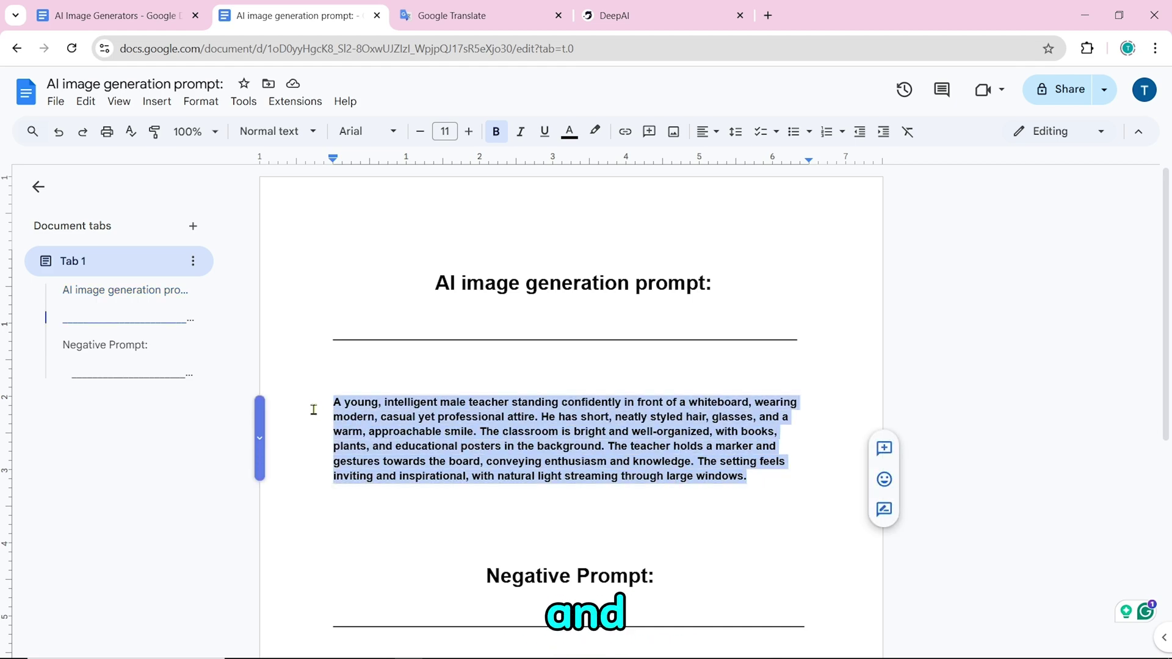
pyautogui.rightClick(469, 434)
pyautogui.click(515, 295)
pyautogui.hotkey('ctrl', '4')
pyautogui.rightClick(443, 426)
pyautogui.click(510, 218)
pyautogui.scroll(-3, 828, 458)
# Generate a DeepAI teacher image, then regenerate it with the Quality preference.
pyautogui.click(648, 467)
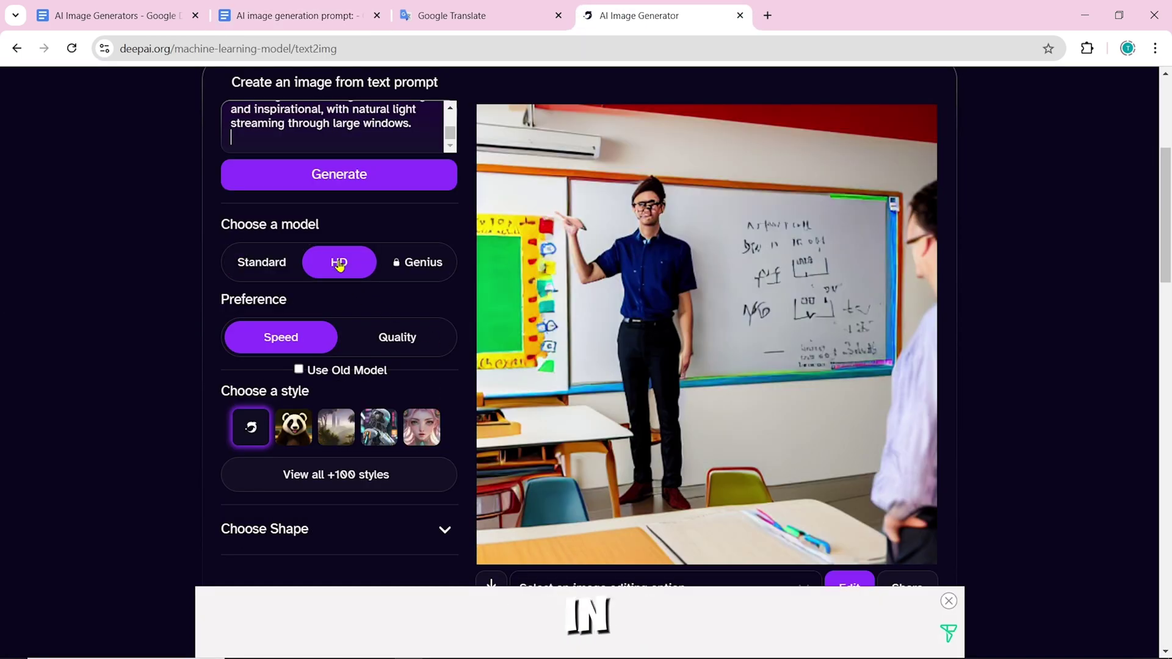
pyautogui.click(390, 339)
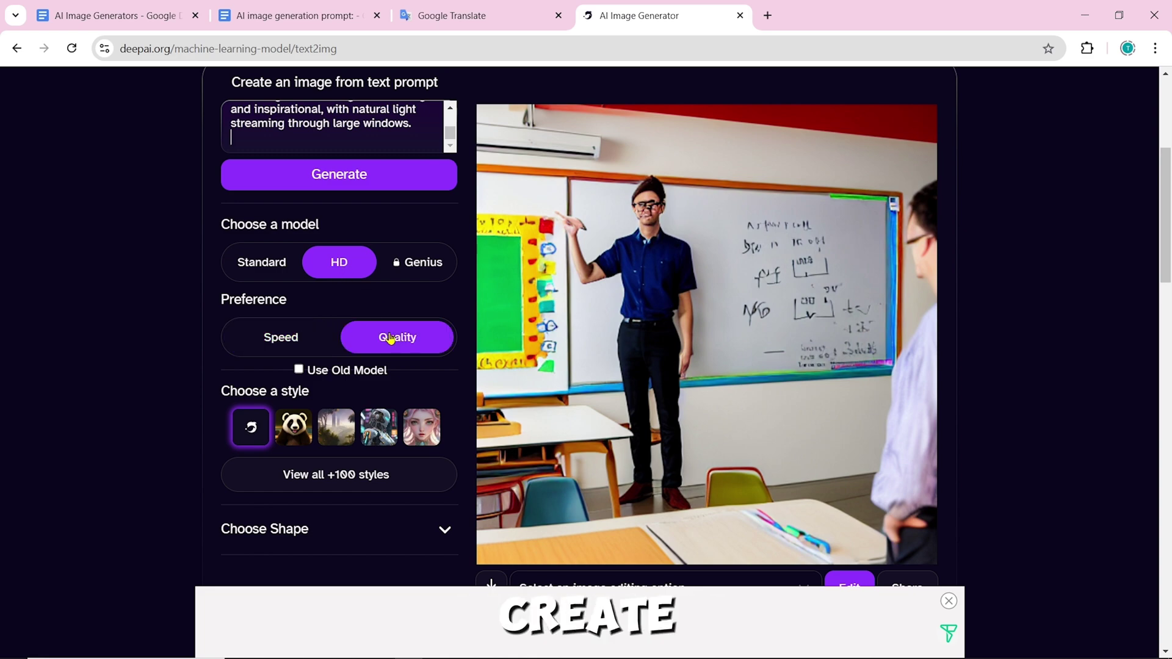
pyautogui.click(344, 173)
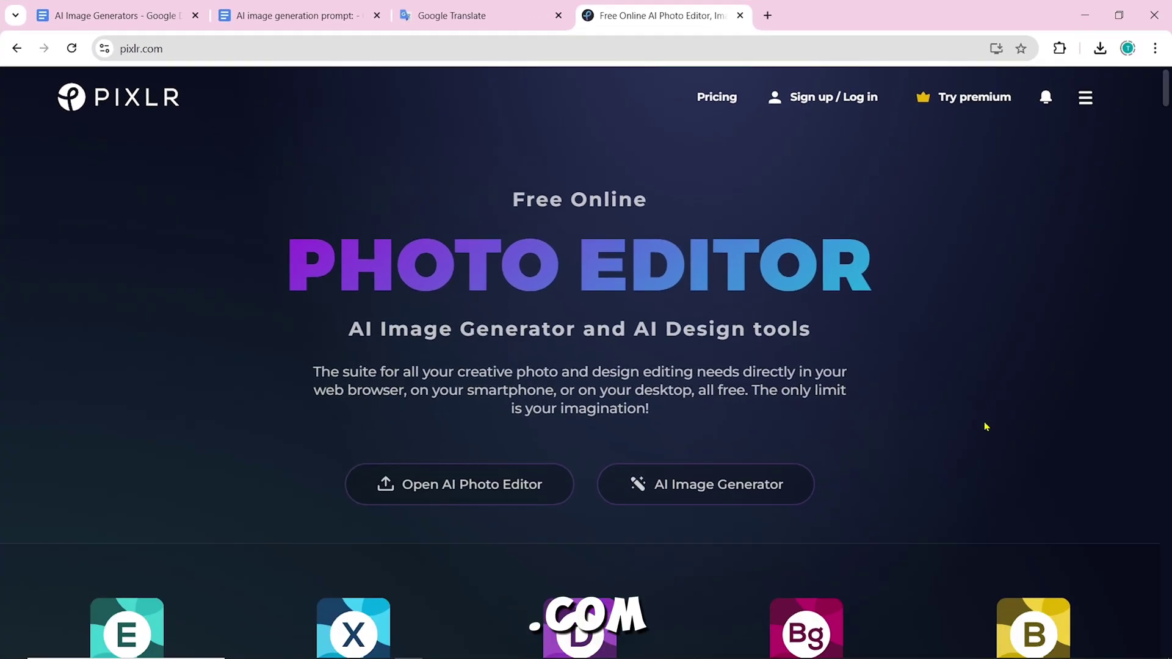
# Open Pixlr's AI Image Generator, dismiss the What's New popup and sign in.
pyautogui.scroll(-5, 1088, 463)
pyautogui.scroll(-6, 1111, 458)
pyautogui.scroll(1, 1092, 457)
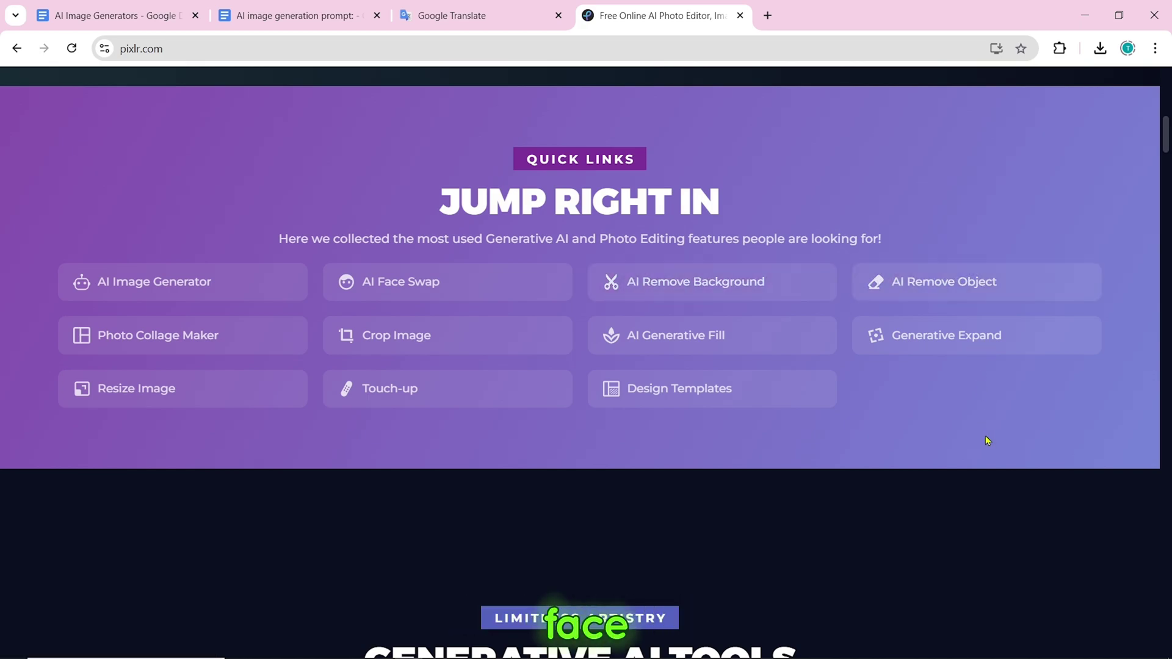
pyautogui.scroll(6, 988, 440)
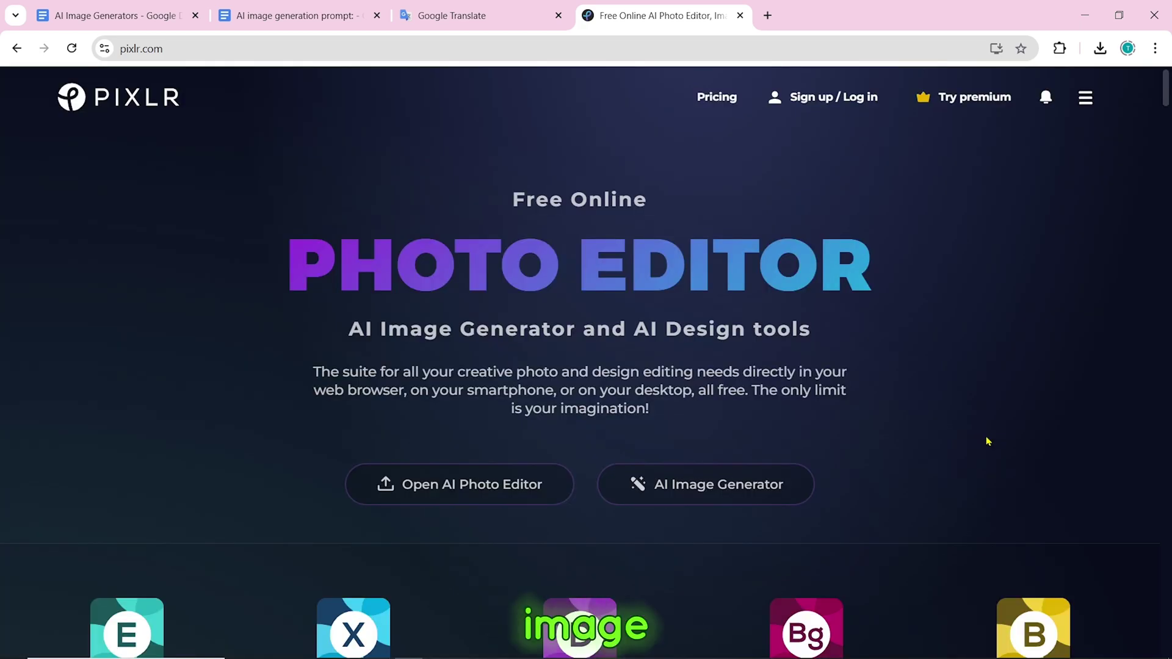
pyautogui.click(763, 487)
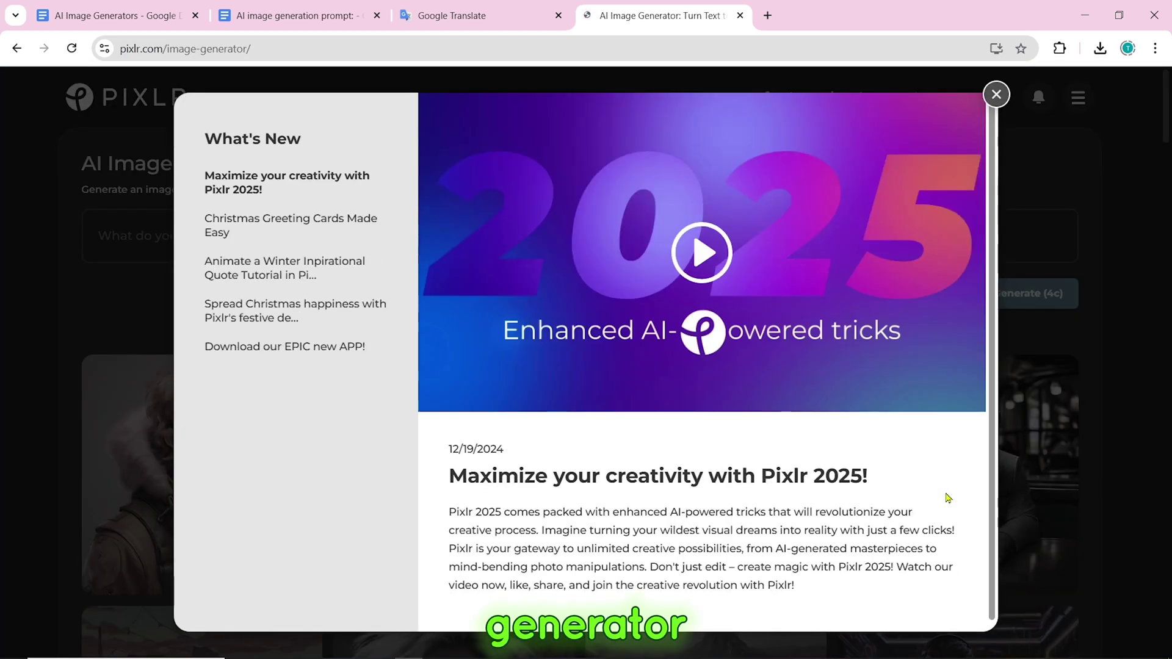
pyautogui.click(997, 95)
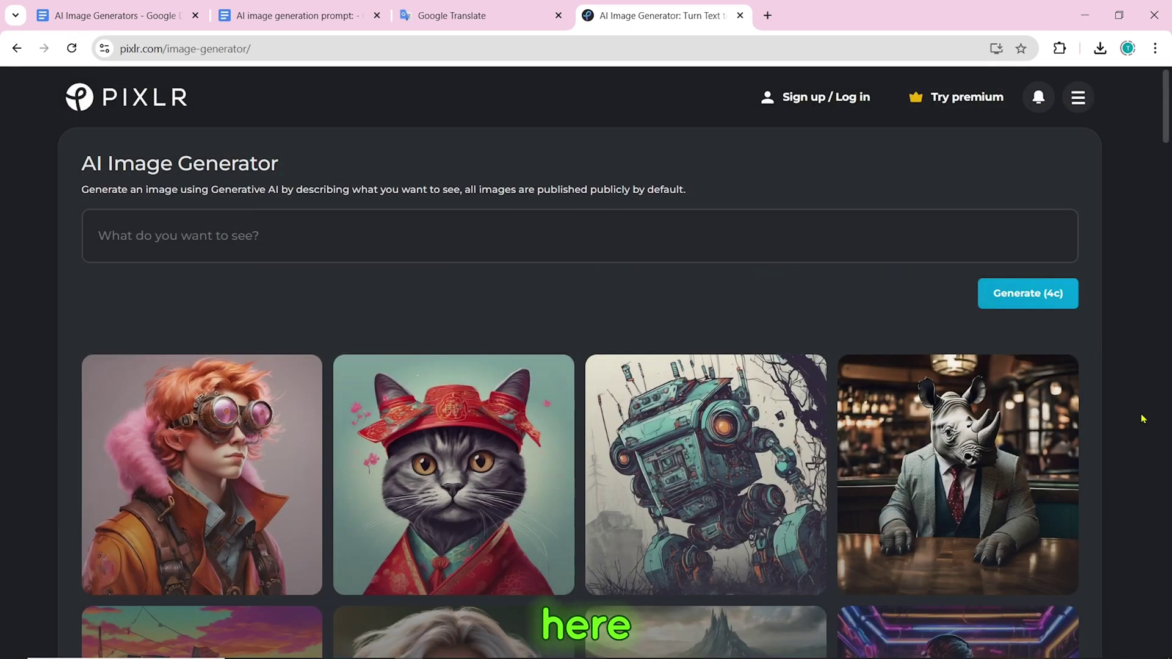
pyautogui.scroll(-3, 1142, 419)
pyautogui.click(596, 528)
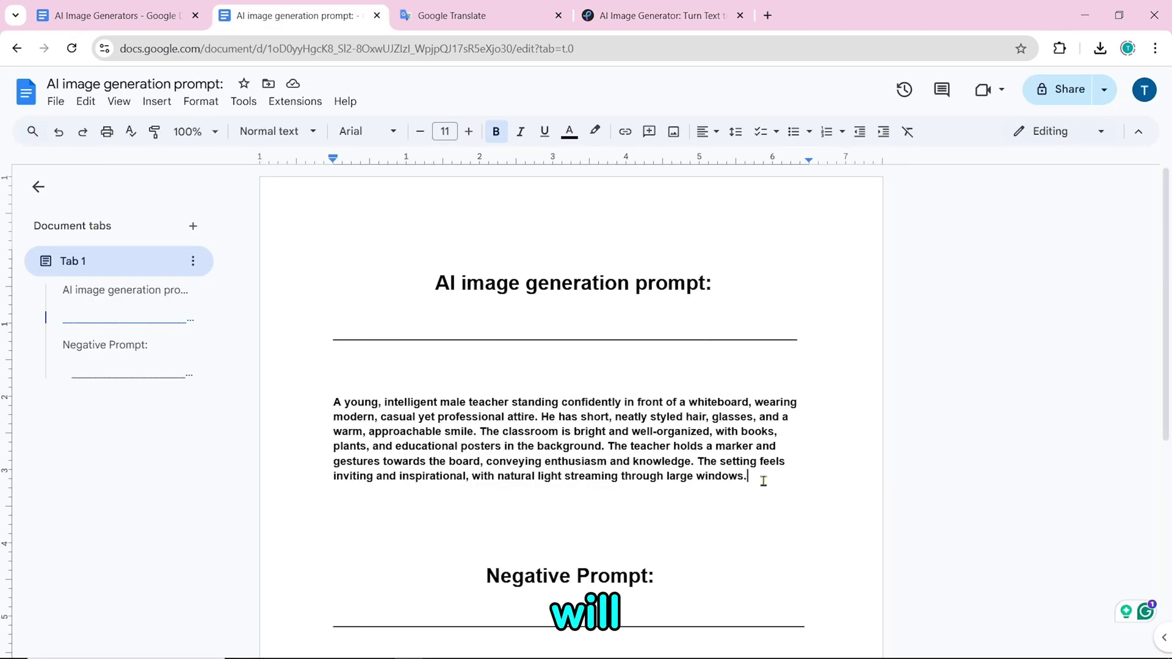
# Copy the teacher prompt paragraph from Google Docs for Pixlr's description box.
pyautogui.moveTo(763, 481); pyautogui.dragTo(324, 403)
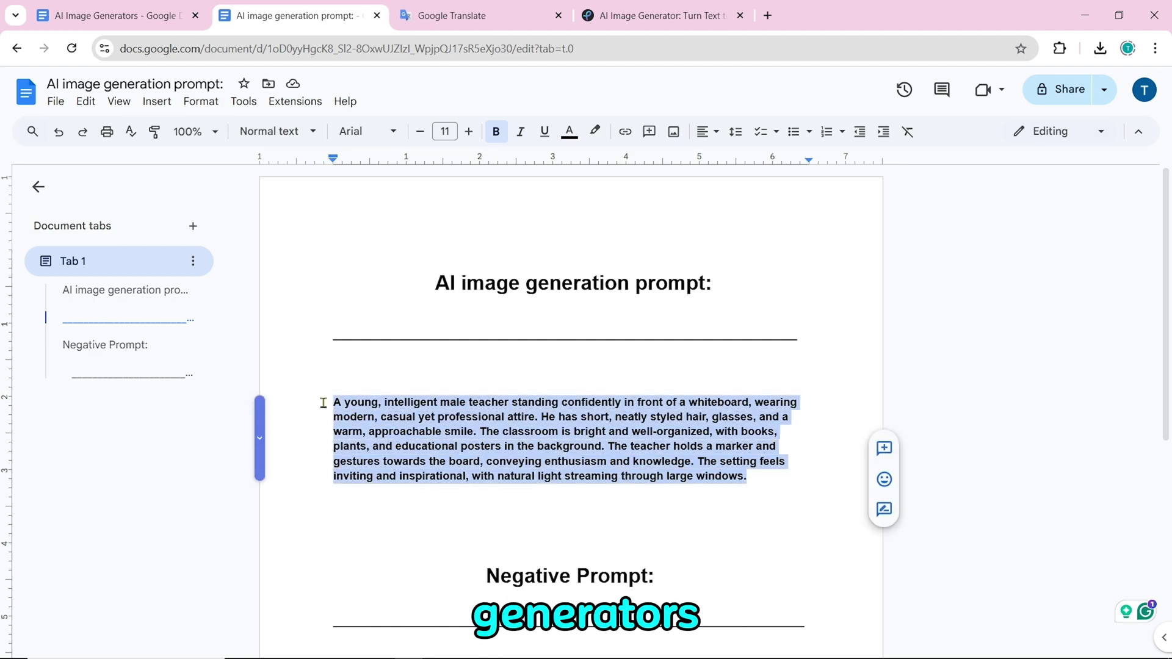
pyautogui.rightClick(495, 432)
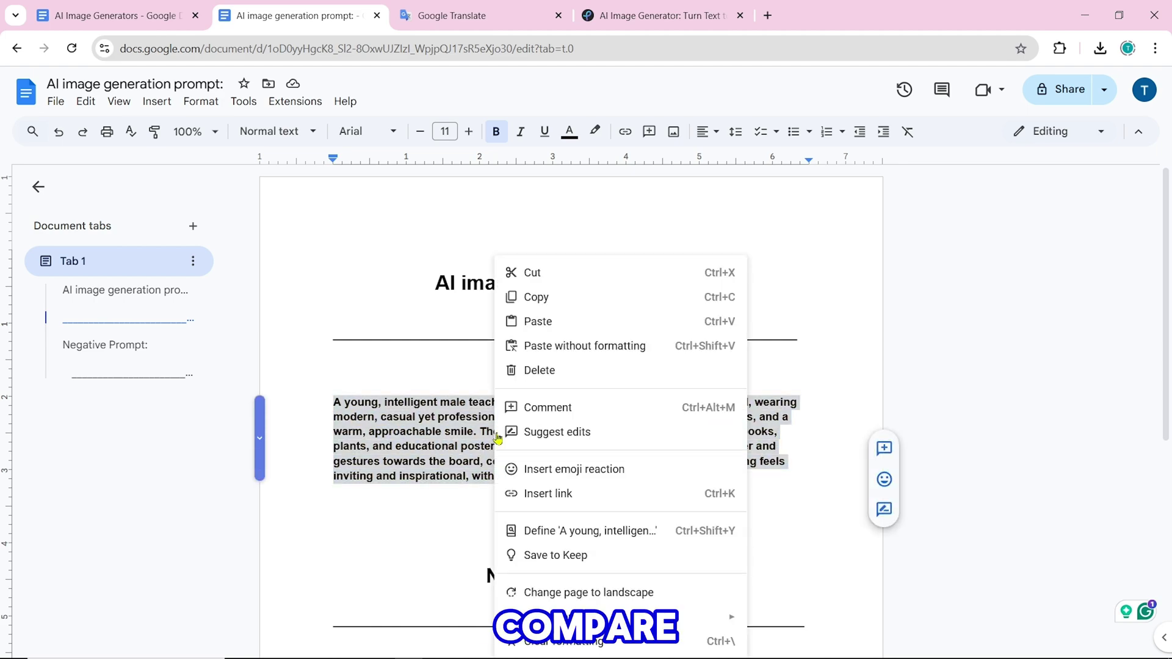
pyautogui.click(532, 298)
pyautogui.rightClick(126, 314)
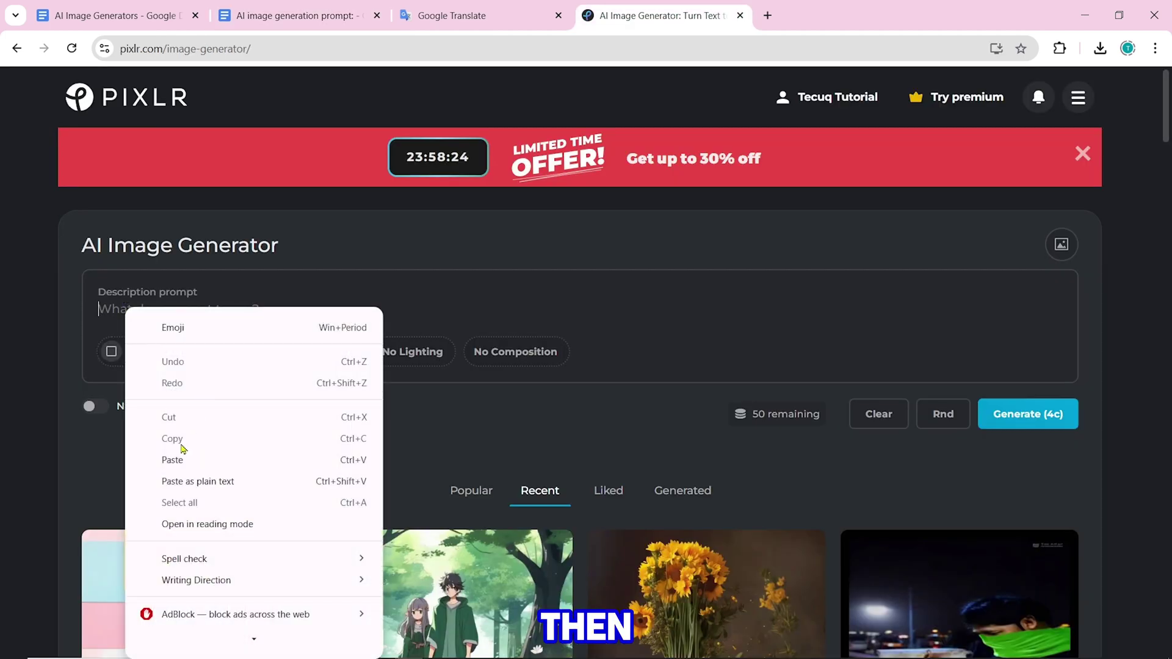
# Paste the teacher prompt into the description and add the negative prompt from Docs.
pyautogui.click(181, 461)
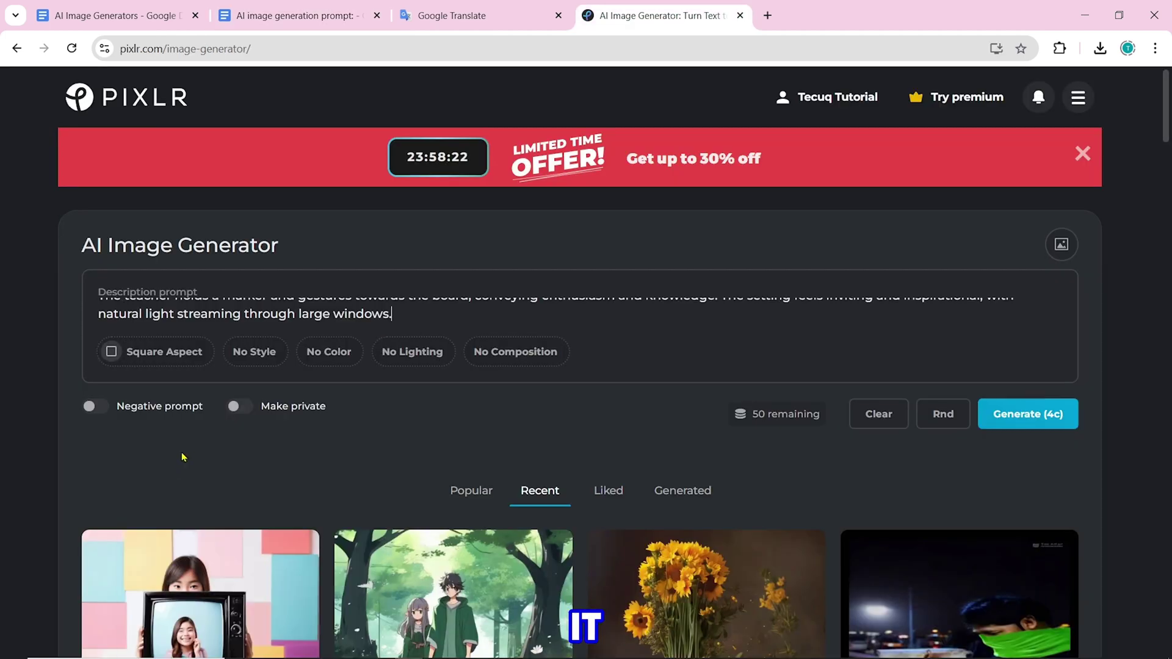
pyautogui.click(91, 409)
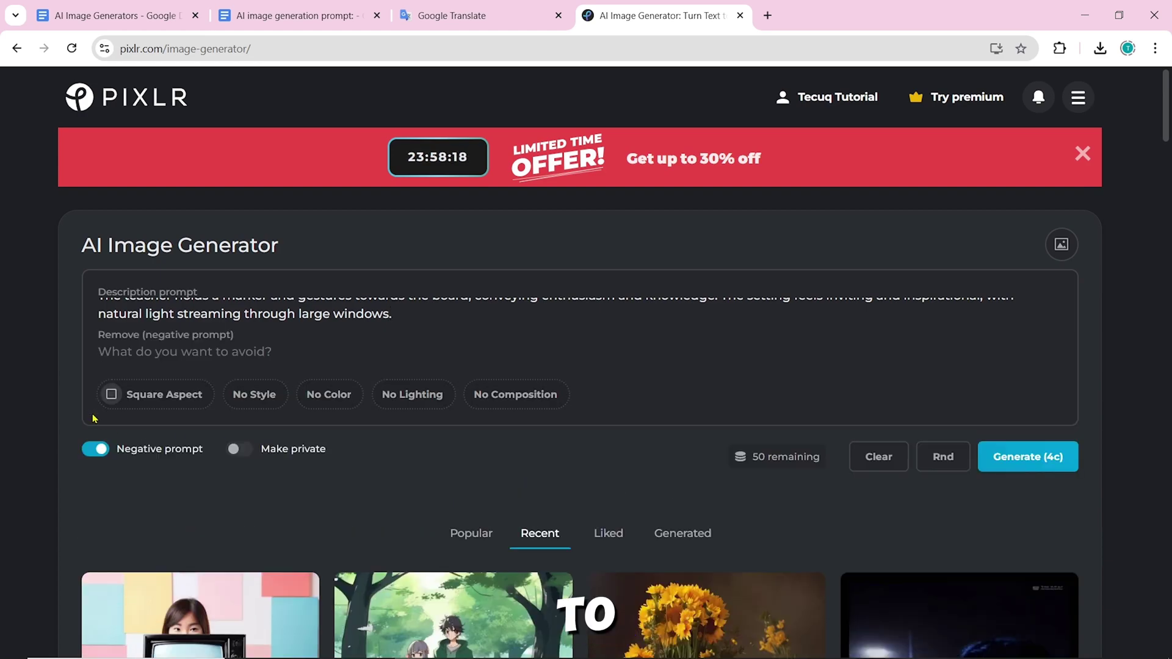
pyautogui.moveTo(380, 580); pyautogui.dragTo(333, 519)
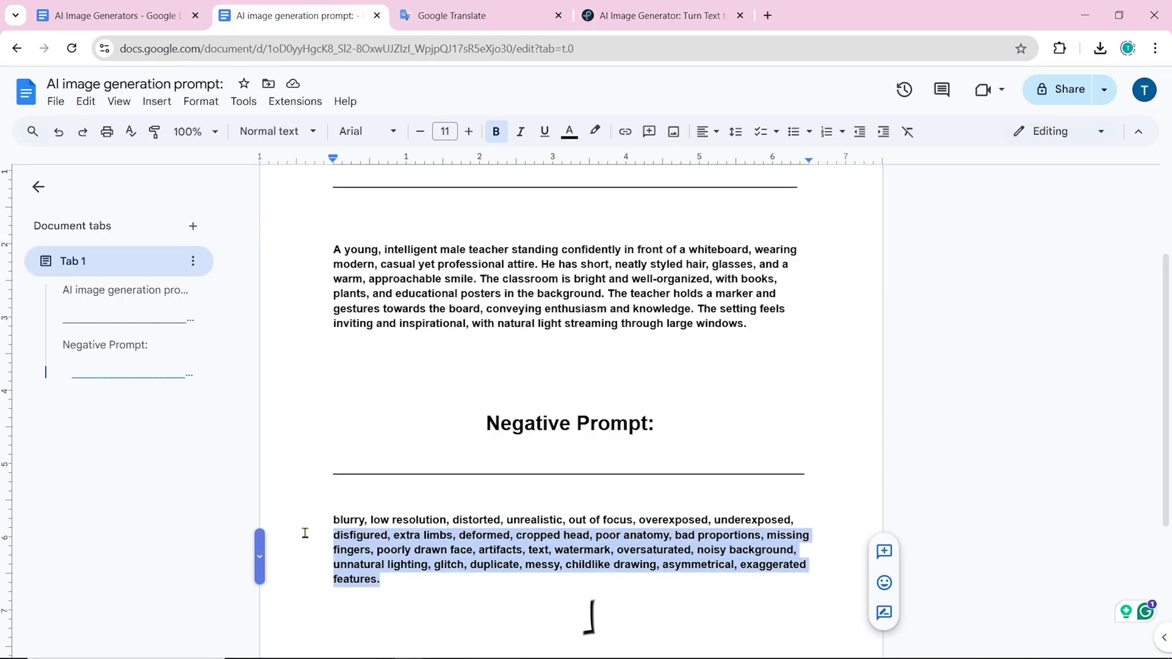
pyautogui.rightClick(410, 537)
pyautogui.click(451, 181)
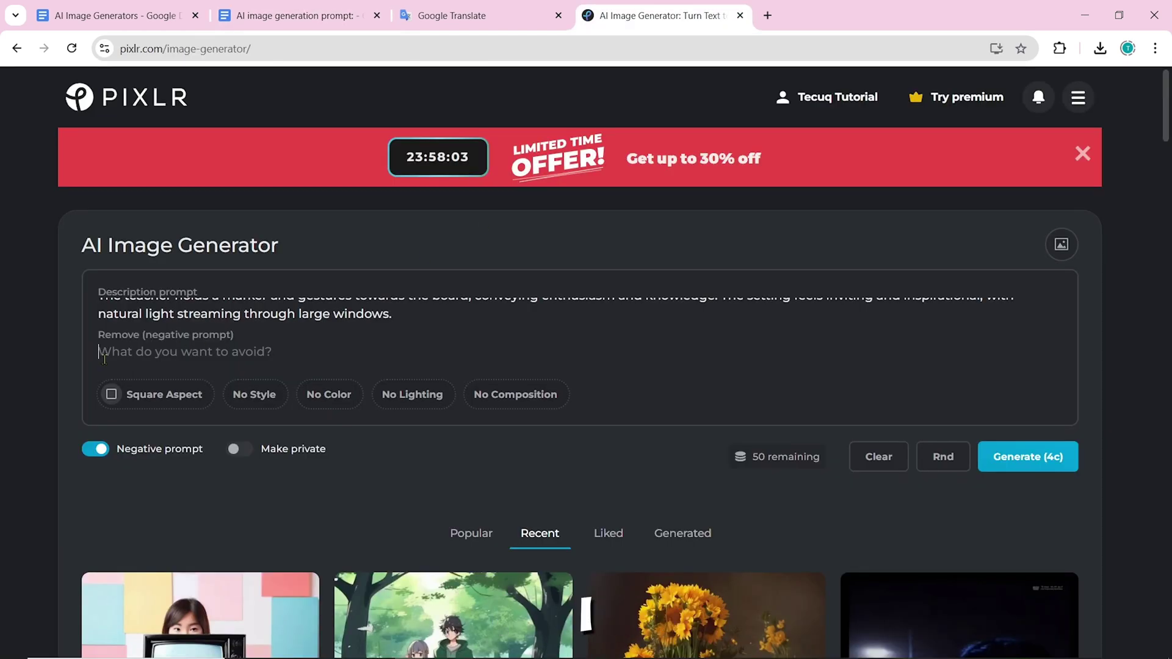
pyautogui.rightClick(103, 353)
pyautogui.click(154, 164)
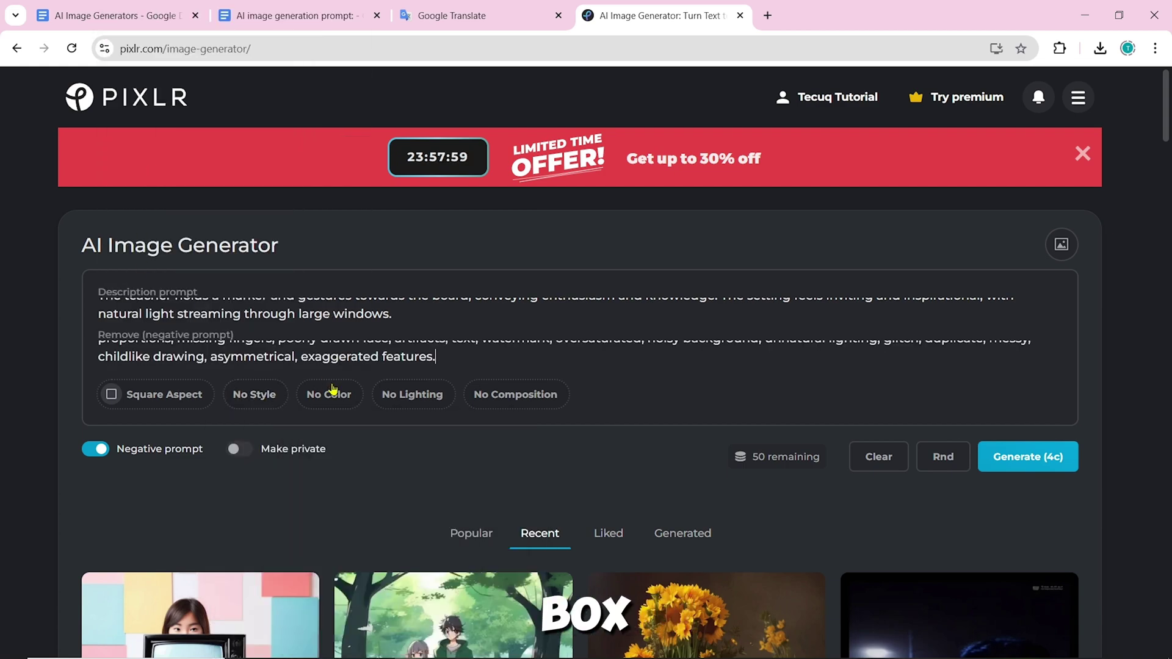
# Generate four teacher images and download the third one.
pyautogui.click(1028, 457)
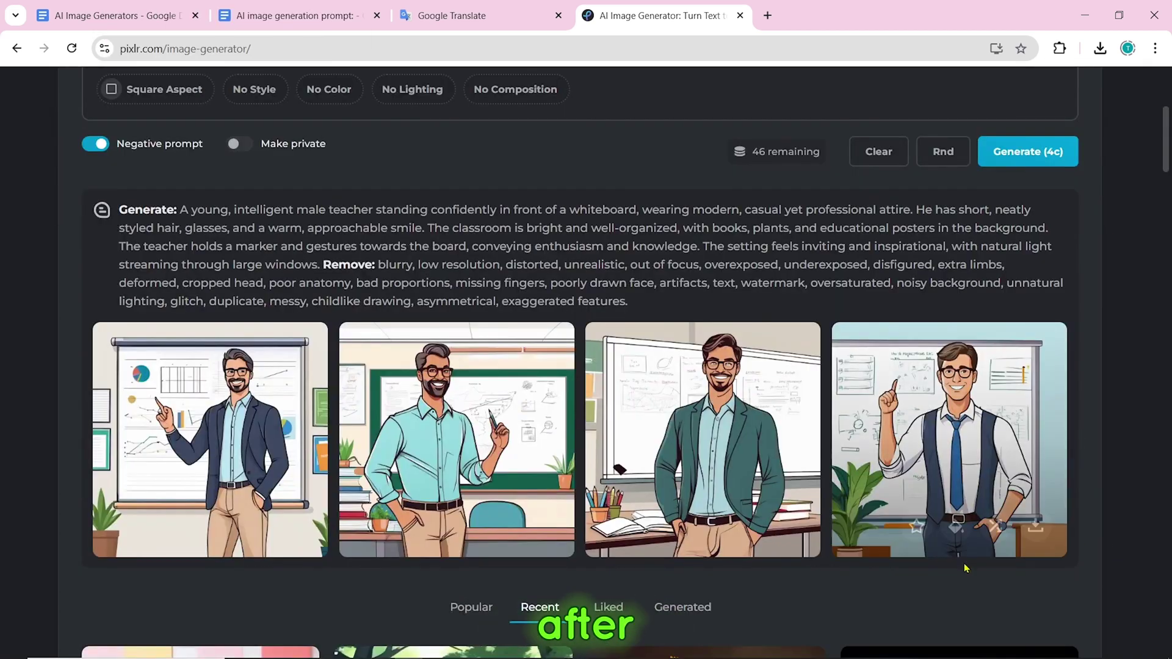
pyautogui.click(358, 445)
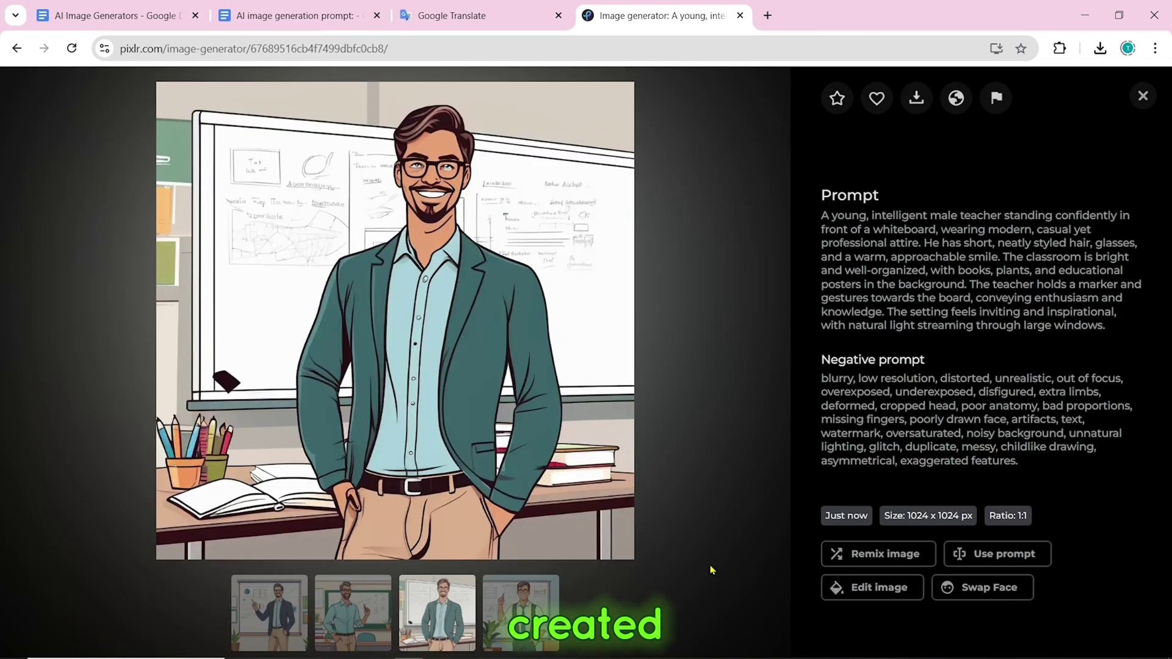
pyautogui.click(915, 113)
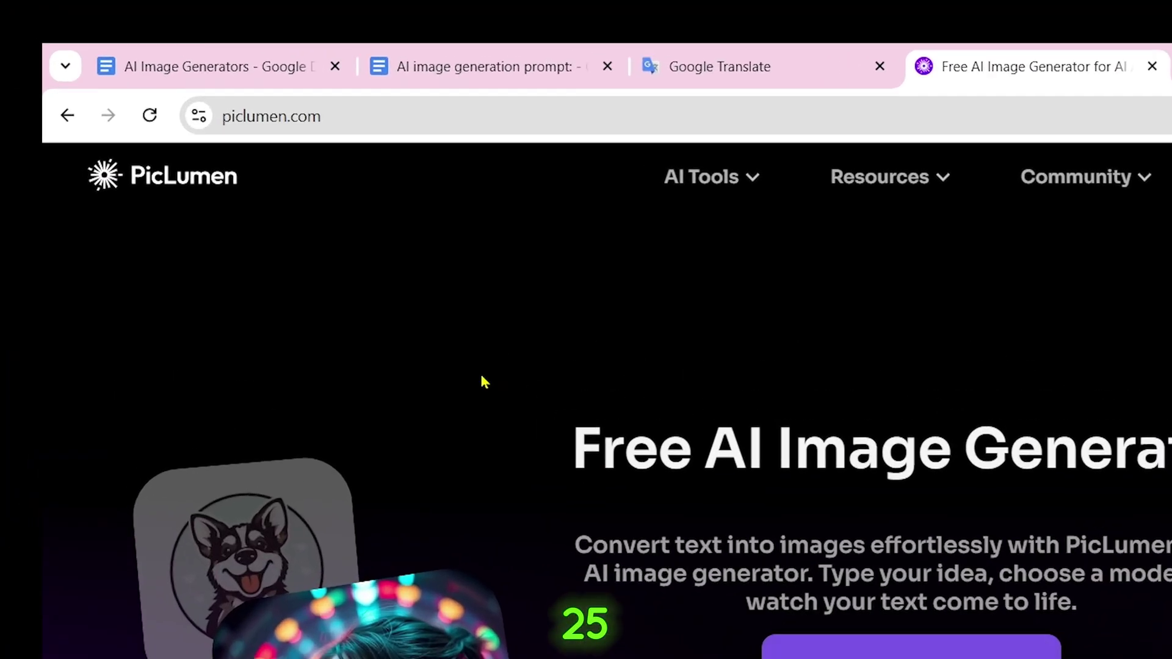
# Start PicLumen's Generate for FREE and sign in with a Google account.
pyautogui.scroll(-15, 845, 426)
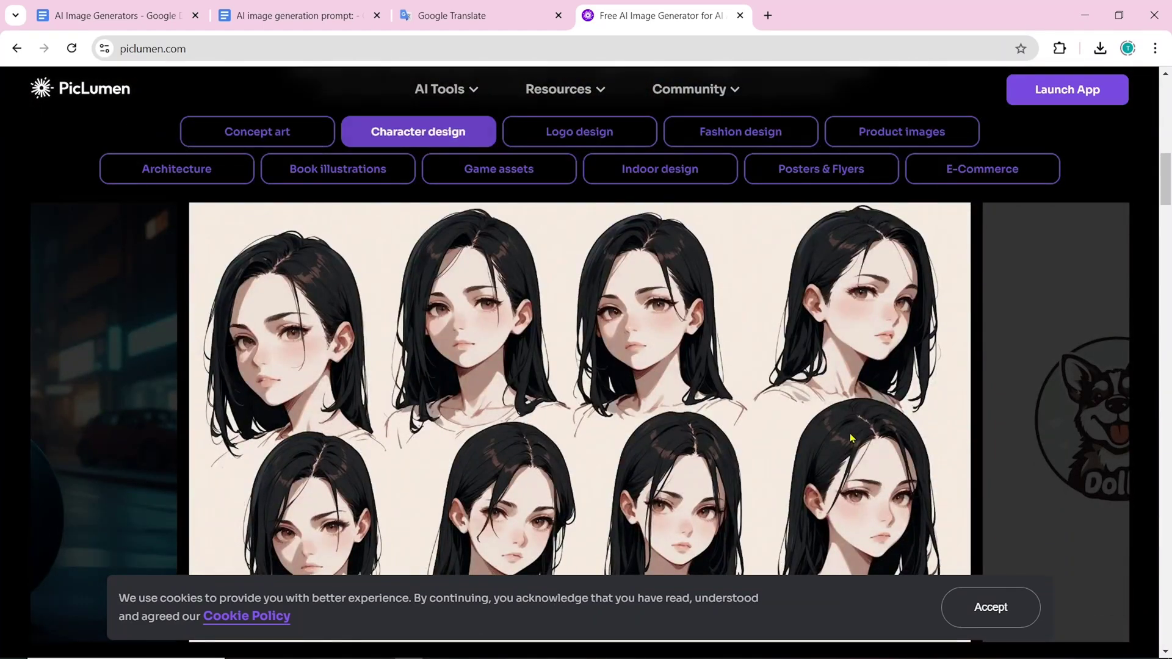
pyautogui.scroll(1, 852, 437)
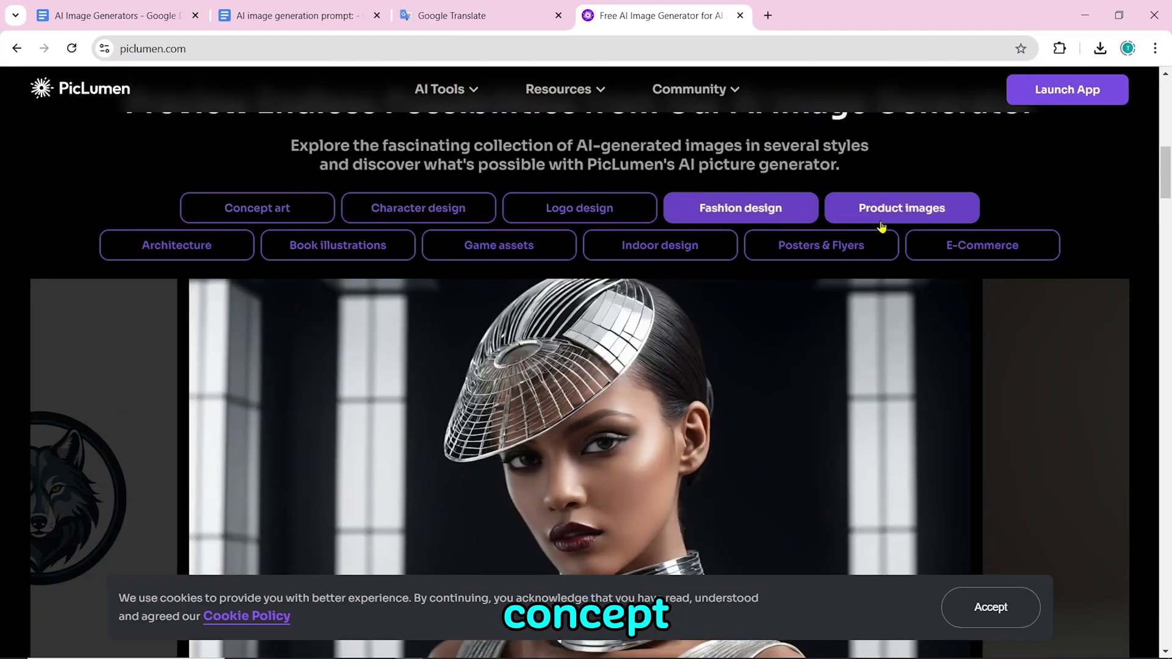
pyautogui.scroll(-2, 1036, 451)
pyautogui.scroll(3, 1037, 463)
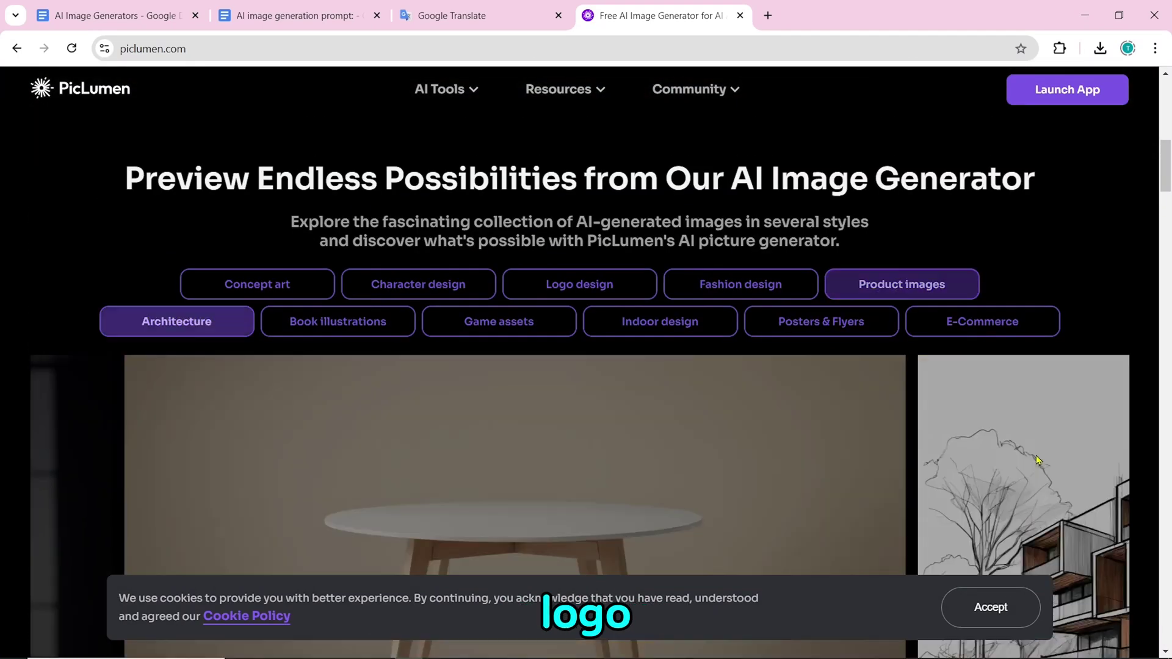
pyautogui.scroll(8, 1078, 366)
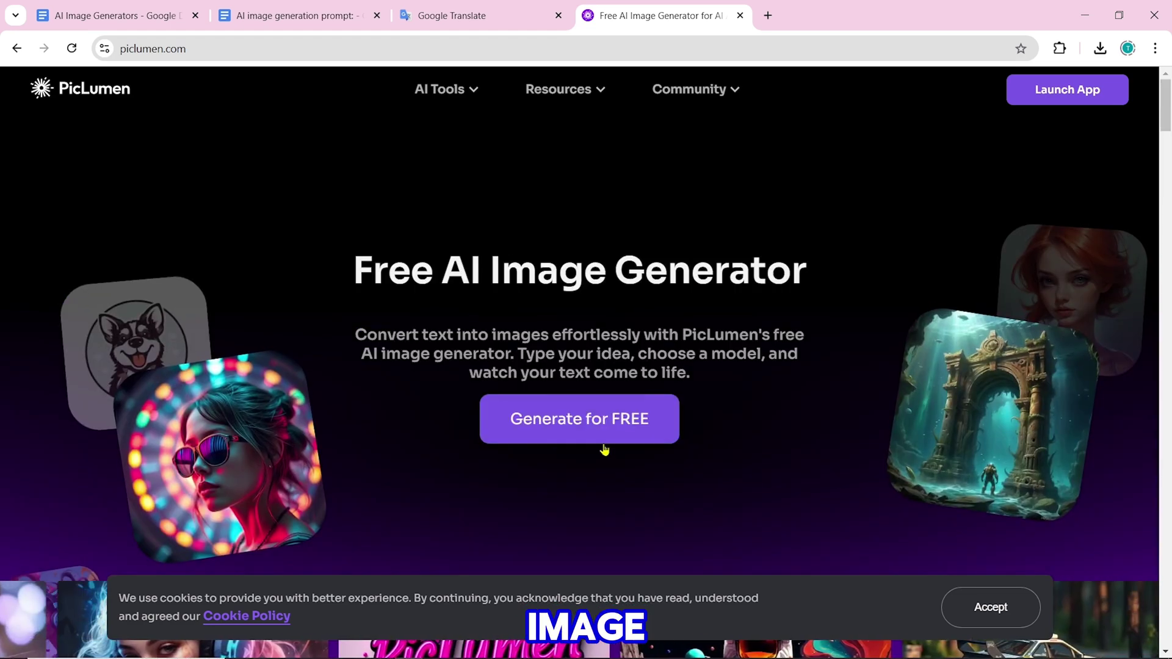
pyautogui.click(602, 421)
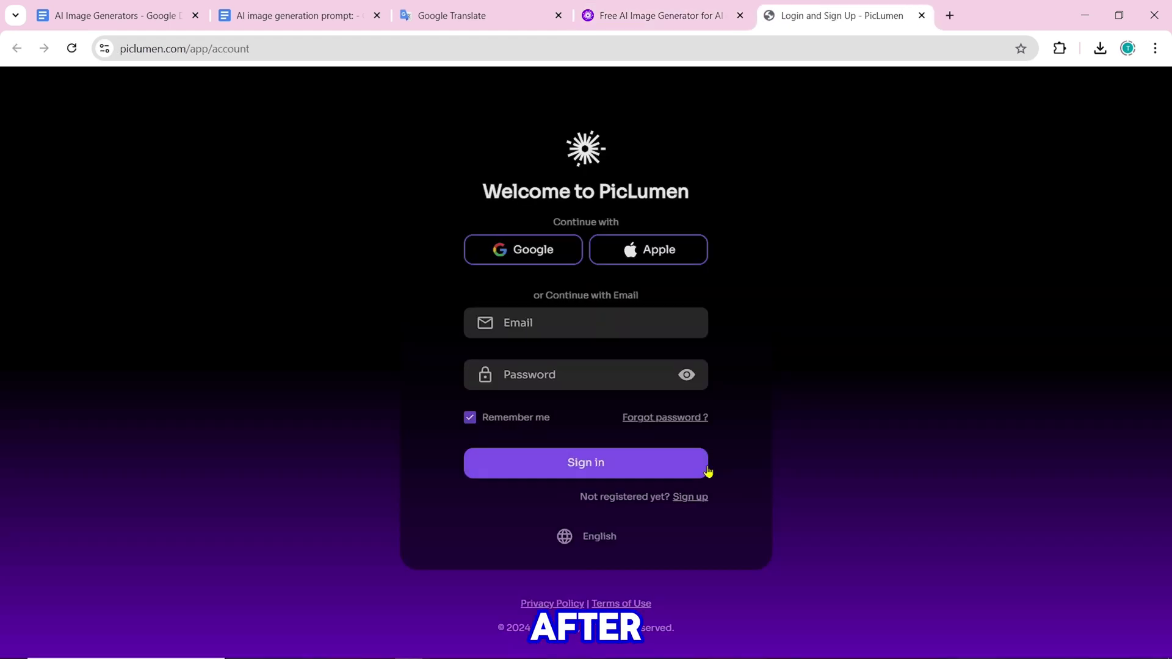
pyautogui.click(539, 251)
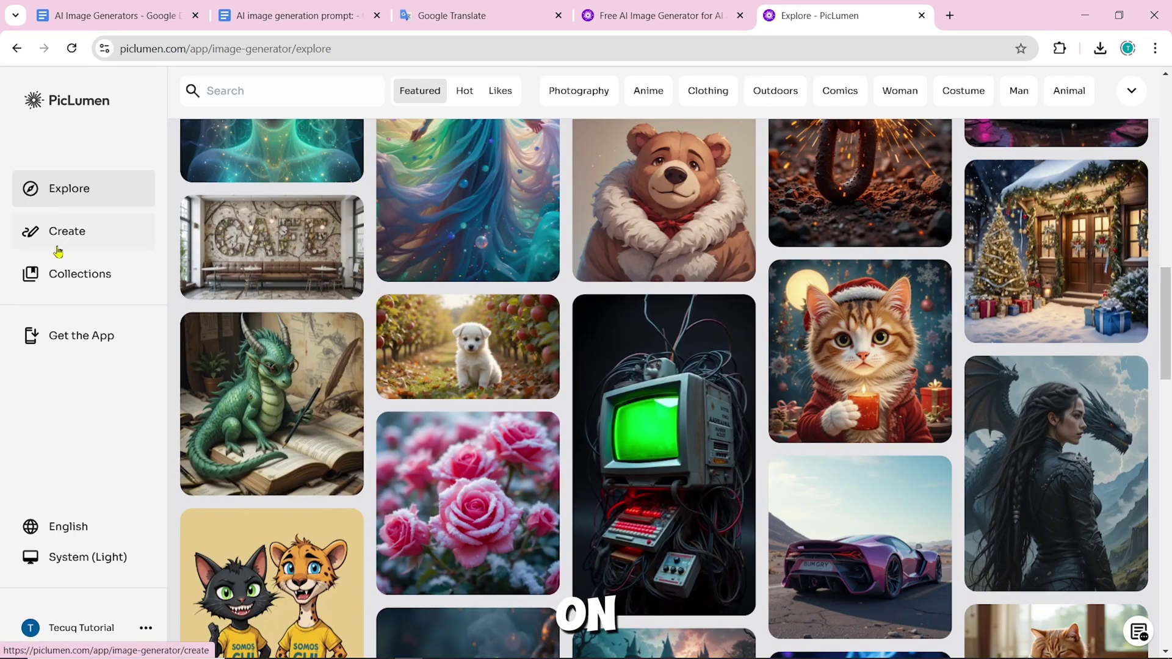
# Go to the Create page and view the list of generation models.
pyautogui.click(59, 247)
pyautogui.click(330, 107)
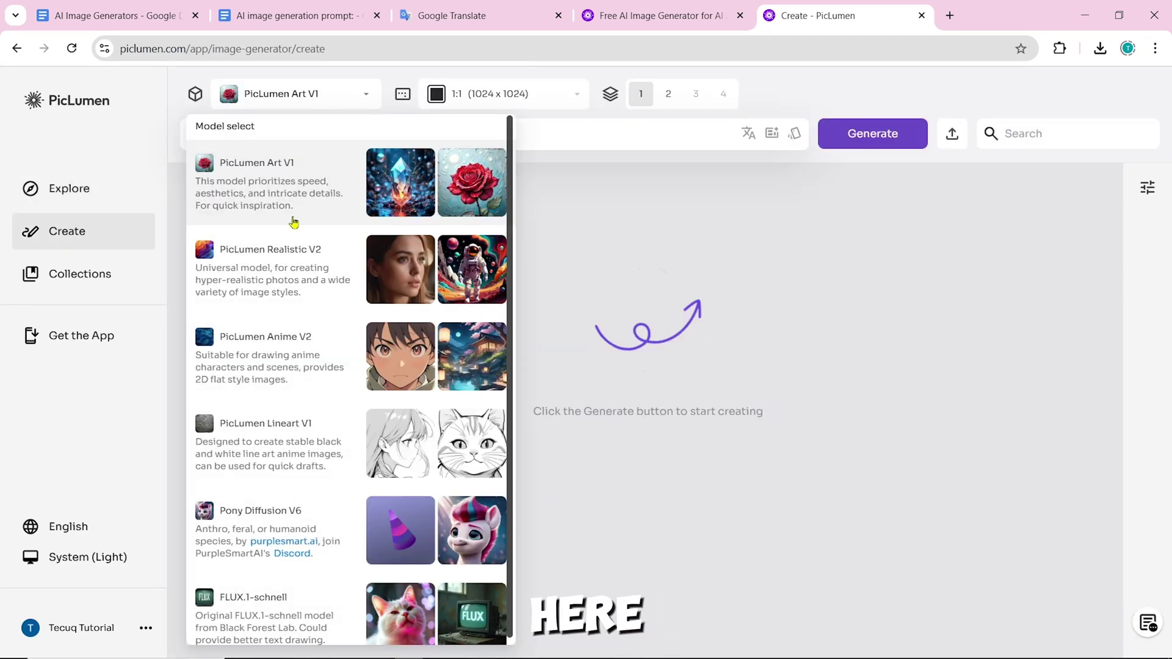
pyautogui.scroll(-1, 287, 500)
# Set the image count to 2 and paste the teacher prompt from Docs into the prompt box.
pyautogui.click(369, 204)
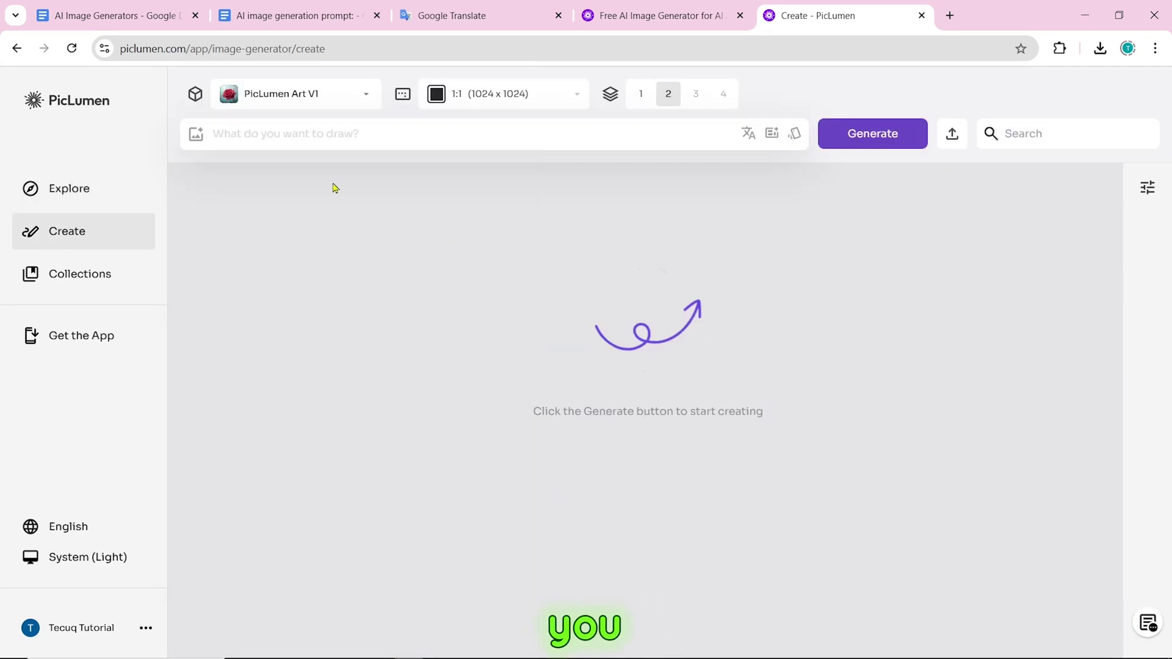
pyautogui.click(287, 8)
pyautogui.moveTo(756, 478); pyautogui.dragTo(334, 403)
pyautogui.rightClick(433, 418)
pyautogui.click(473, 297)
pyautogui.click(843, 15)
pyautogui.rightClick(230, 134)
pyautogui.click(269, 285)
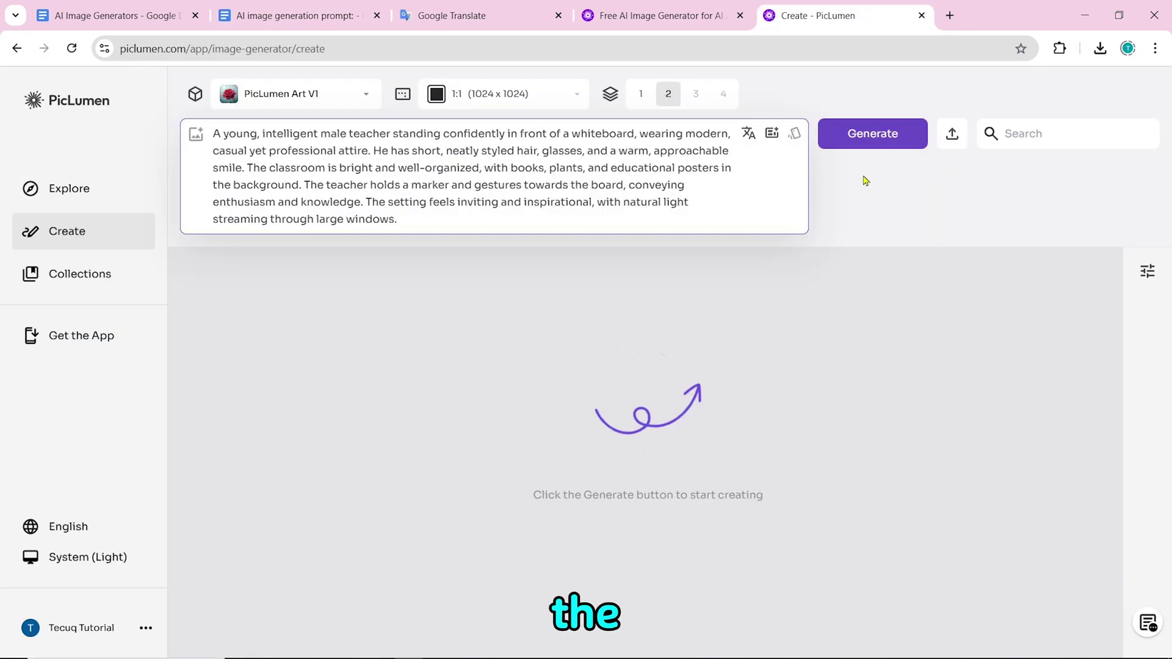
# Generate two teacher images and download the first as JPG (Lossy).
pyautogui.click(870, 140)
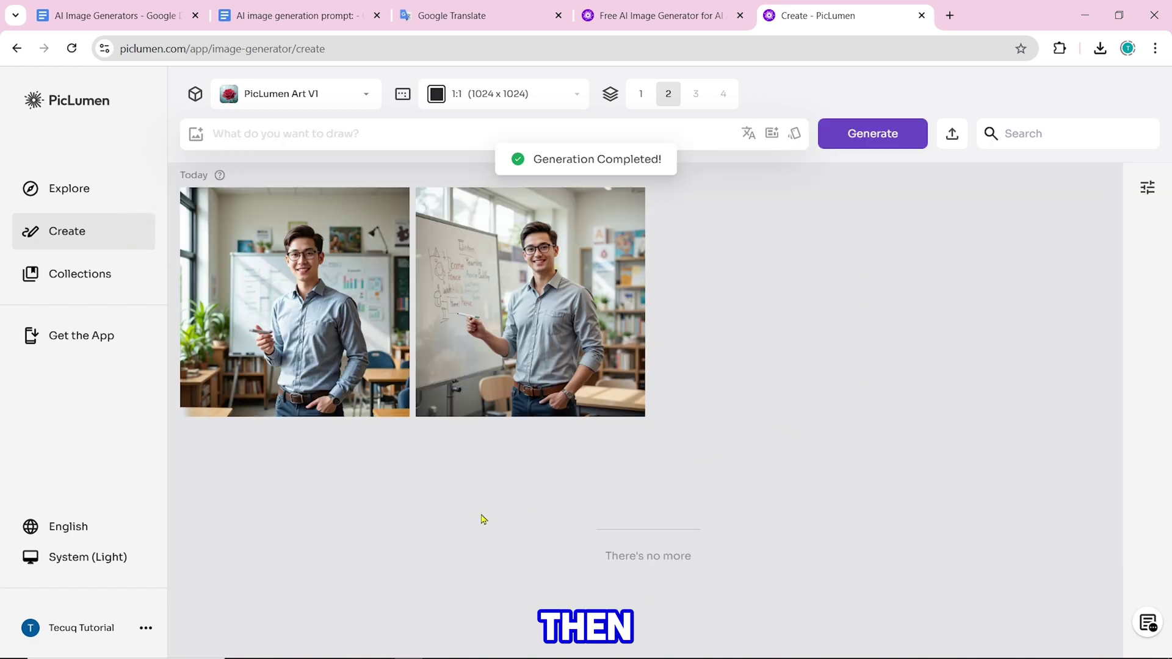
pyautogui.click(286, 301)
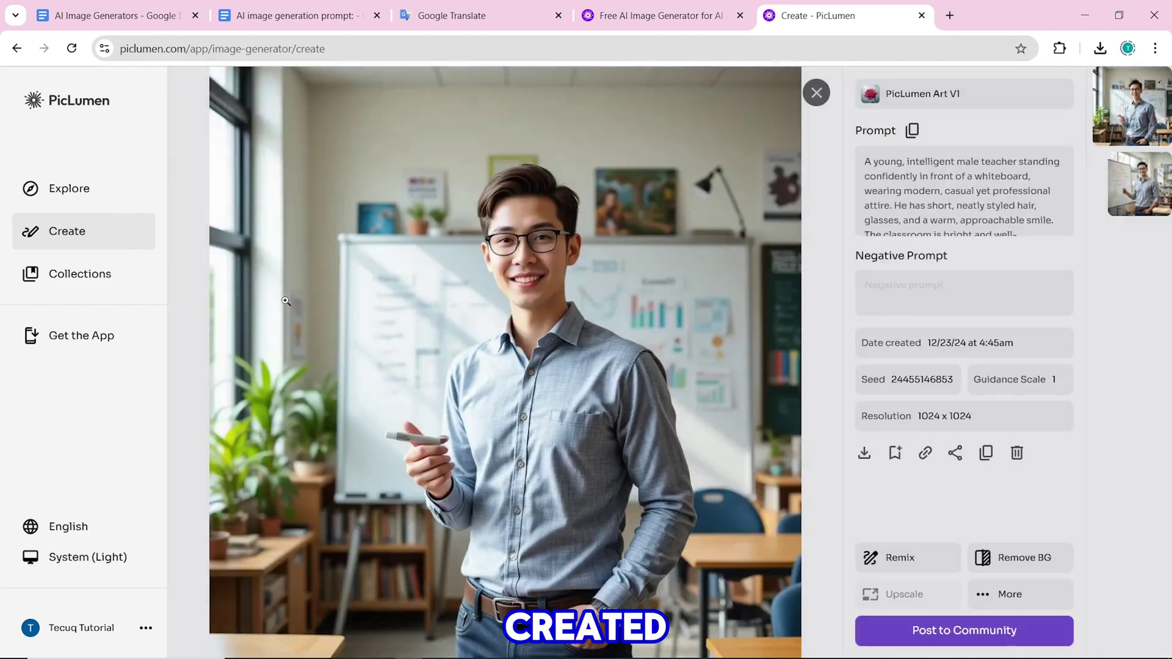
pyautogui.click(866, 454)
pyautogui.click(871, 490)
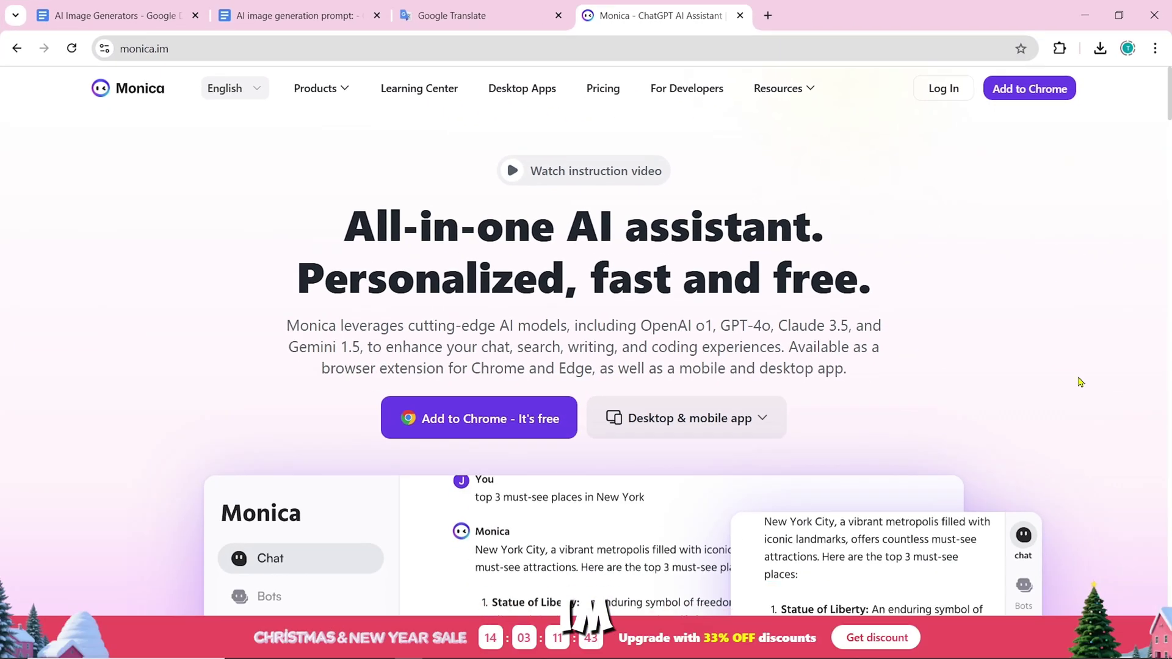
# Scroll down the Monica homepage and bring up the Products menu's Image Tools.
pyautogui.scroll(-1, 1061, 372)
pyautogui.scroll(-10, 1122, 429)
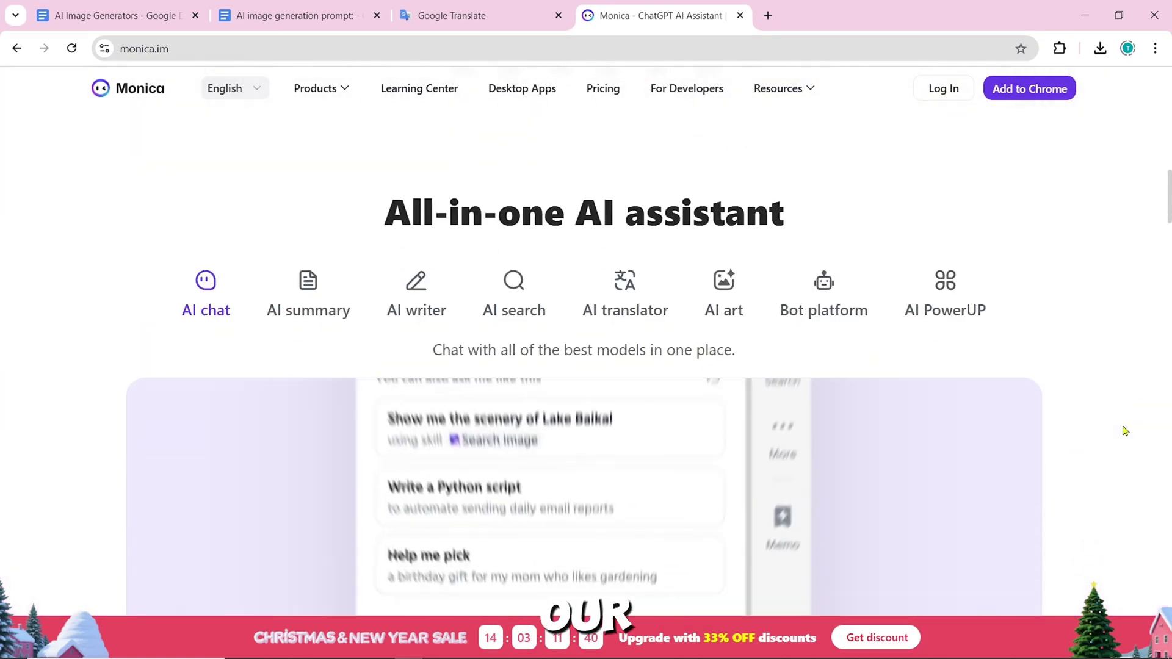
pyautogui.moveTo(343, 90)
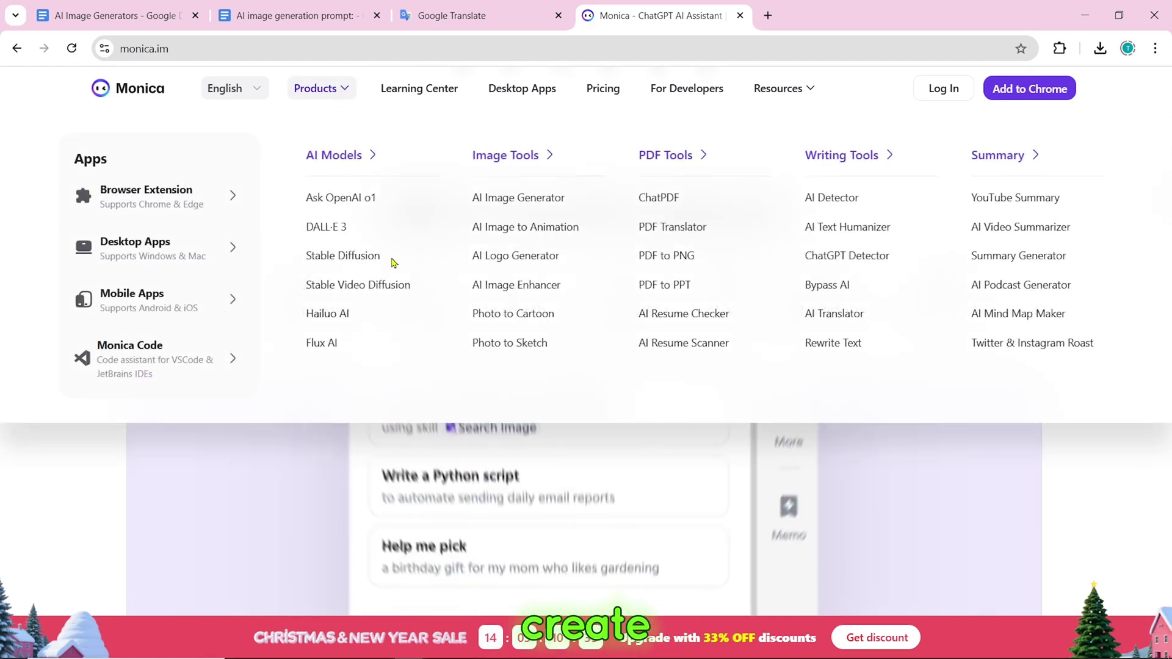
# Open Monica's AI Image Generator and paste the teacher prompt from Docs into Creation Desc.
pyautogui.click(515, 199)
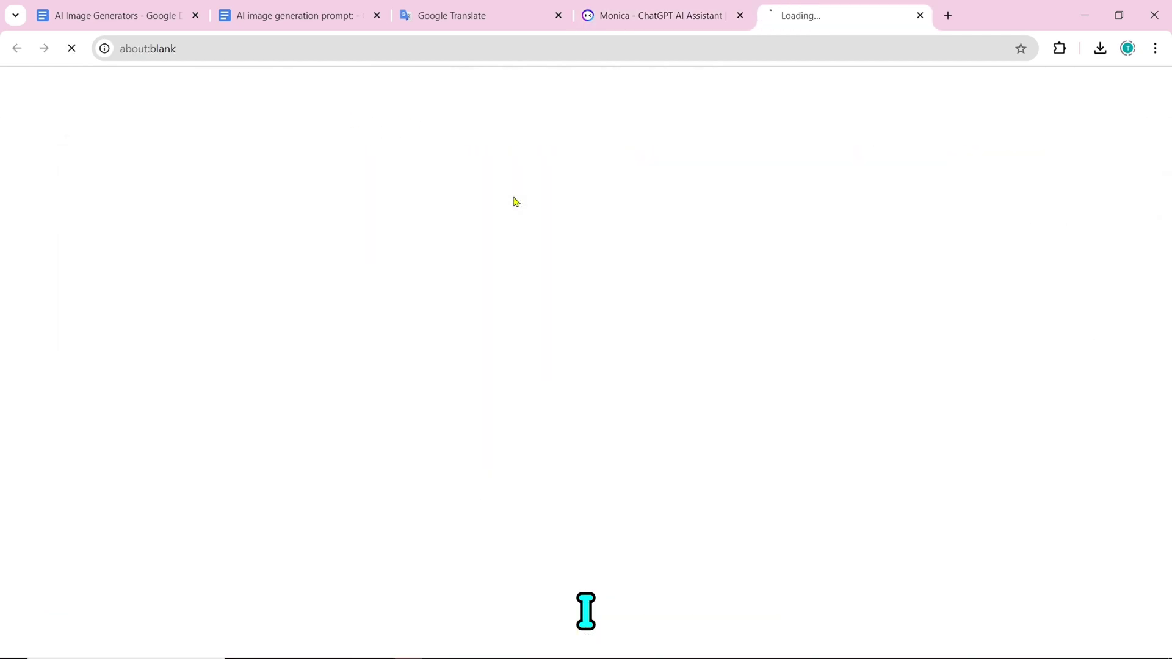
pyautogui.scroll(-1, 516, 201)
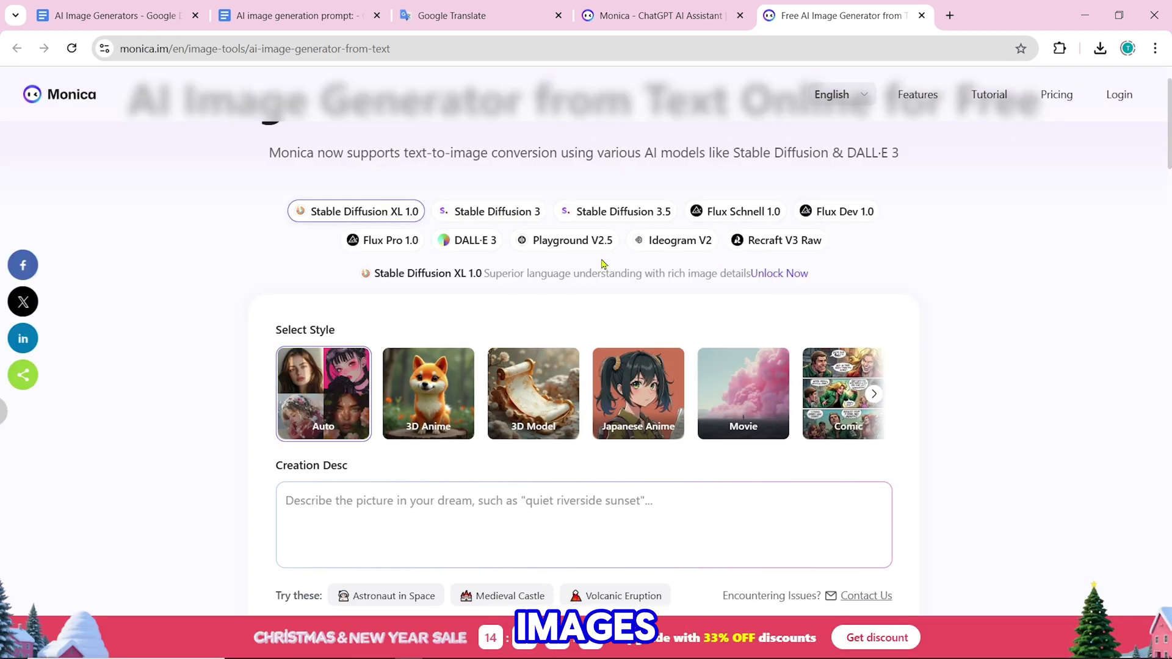
pyautogui.scroll(-1, 1002, 346)
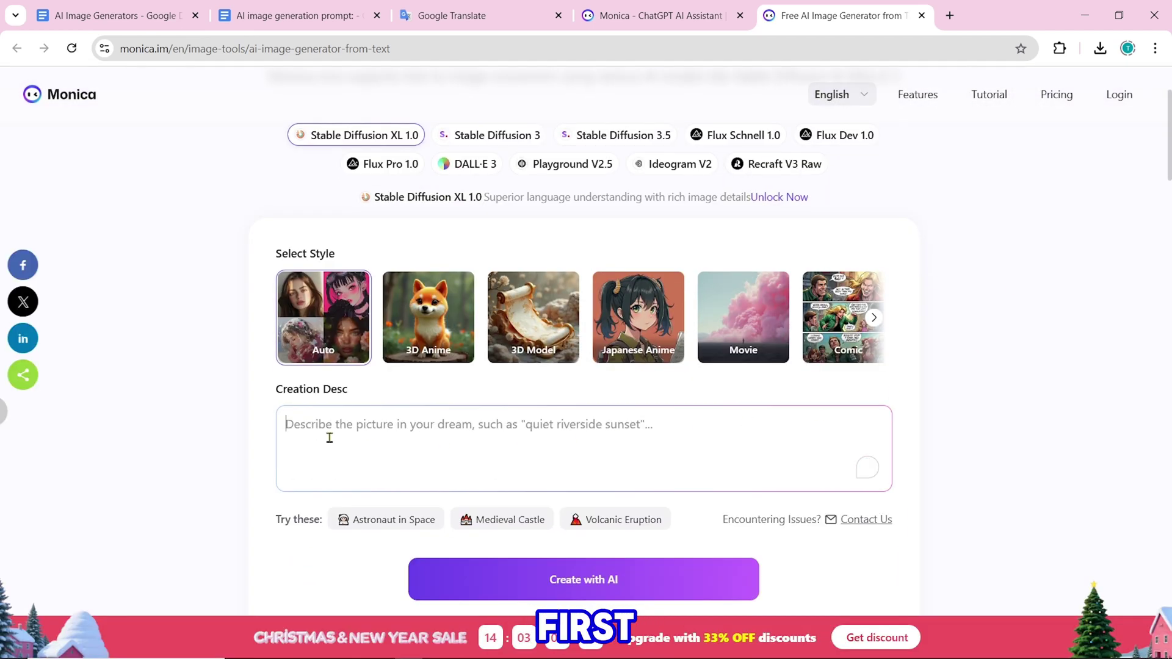
pyautogui.click(297, 15)
pyautogui.moveTo(745, 477); pyautogui.dragTo(333, 402)
pyautogui.rightClick(478, 389)
pyautogui.click(483, 297)
pyautogui.click(842, 16)
pyautogui.rightClick(304, 425)
pyautogui.click(359, 214)
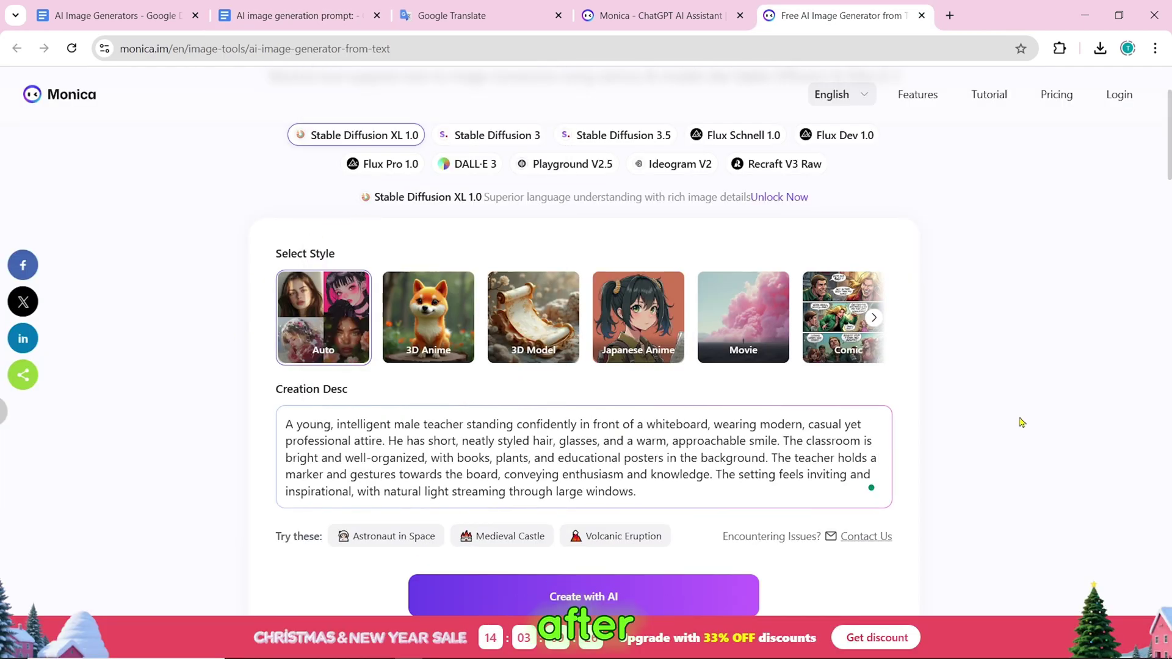
# Sign up with Google, create the Stable Diffusion XL 1.0 teacher image and download it.
pyautogui.scroll(-1, 1022, 422)
pyautogui.click(654, 525)
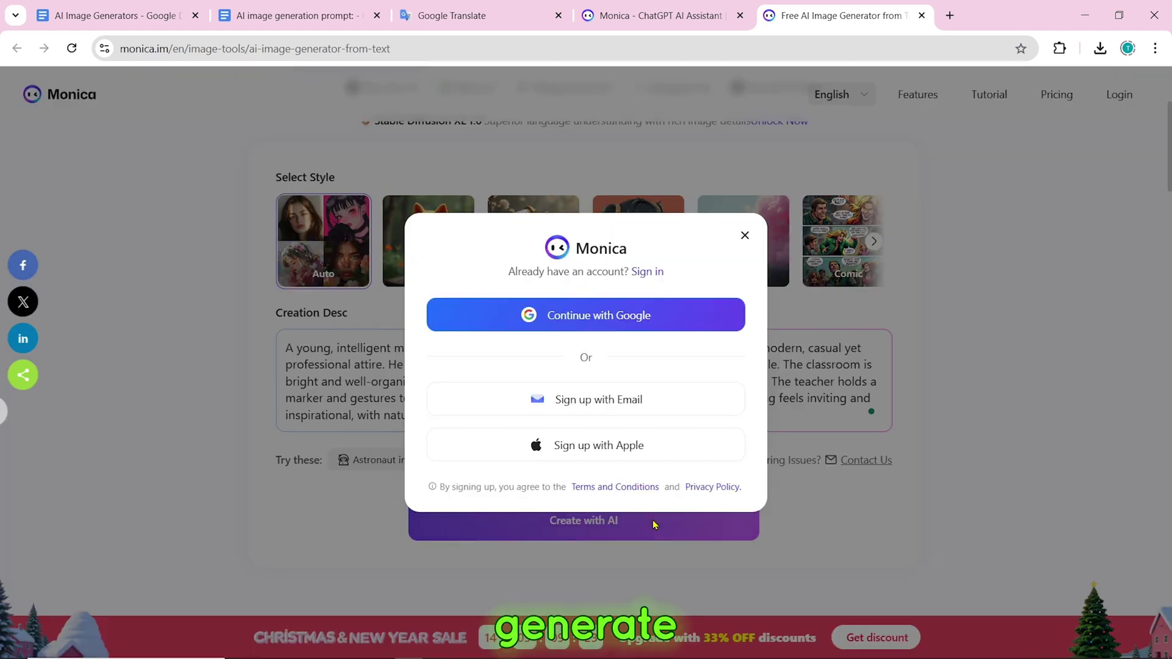
pyautogui.click(640, 321)
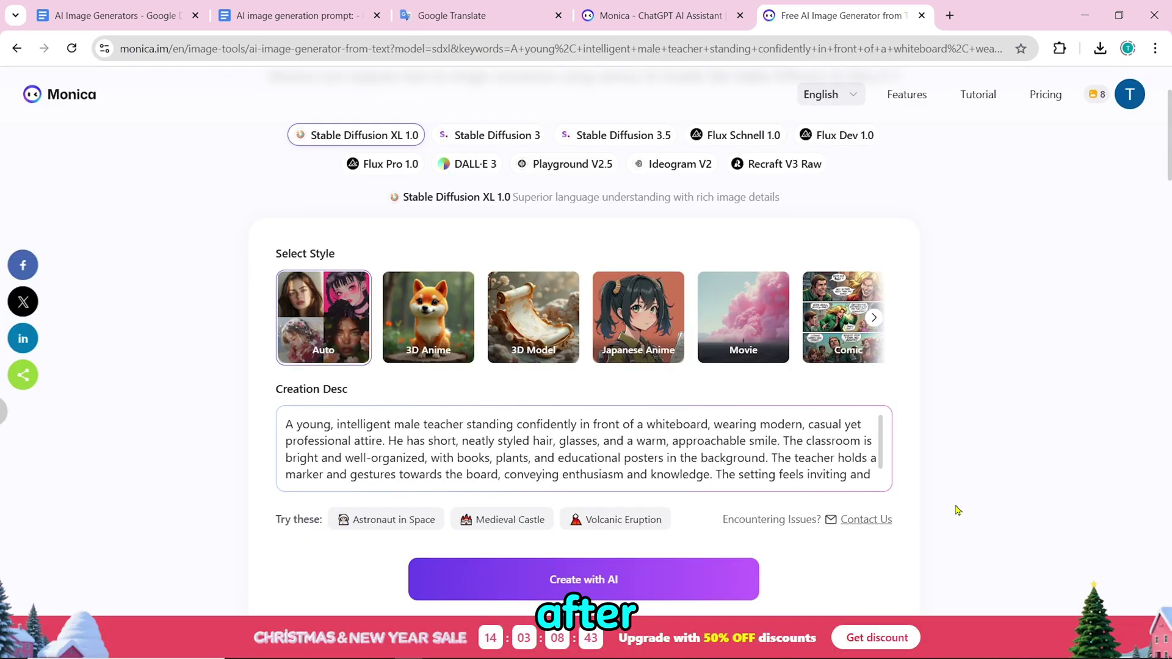
pyautogui.scroll(-1, 957, 510)
pyautogui.click(703, 512)
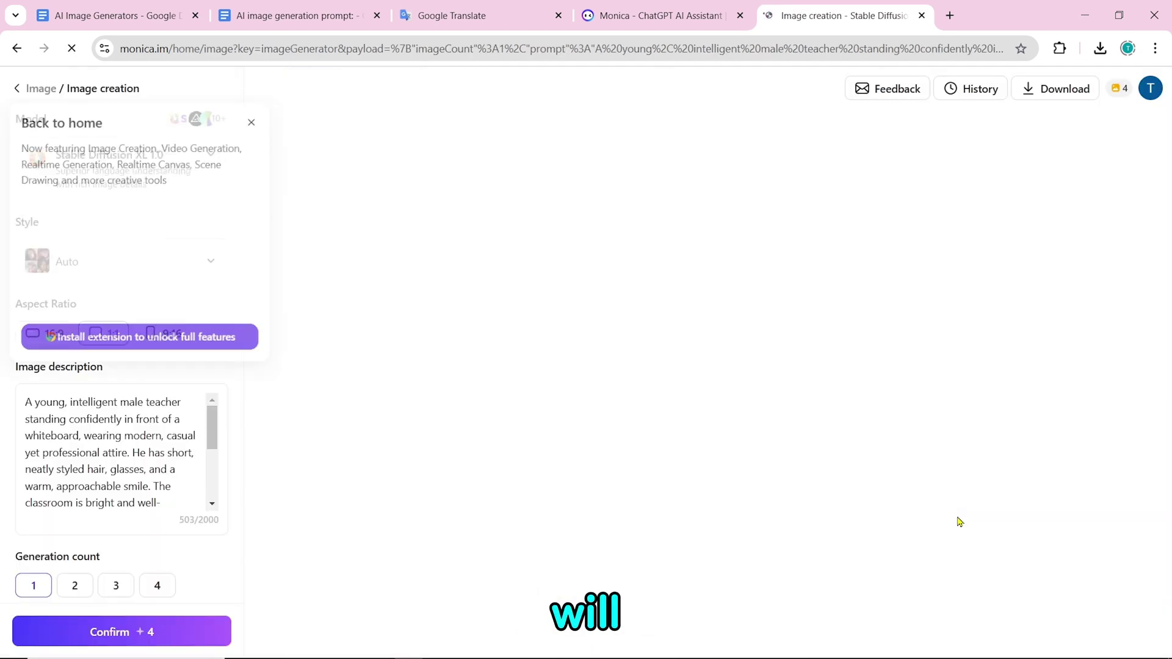
pyautogui.click(1053, 92)
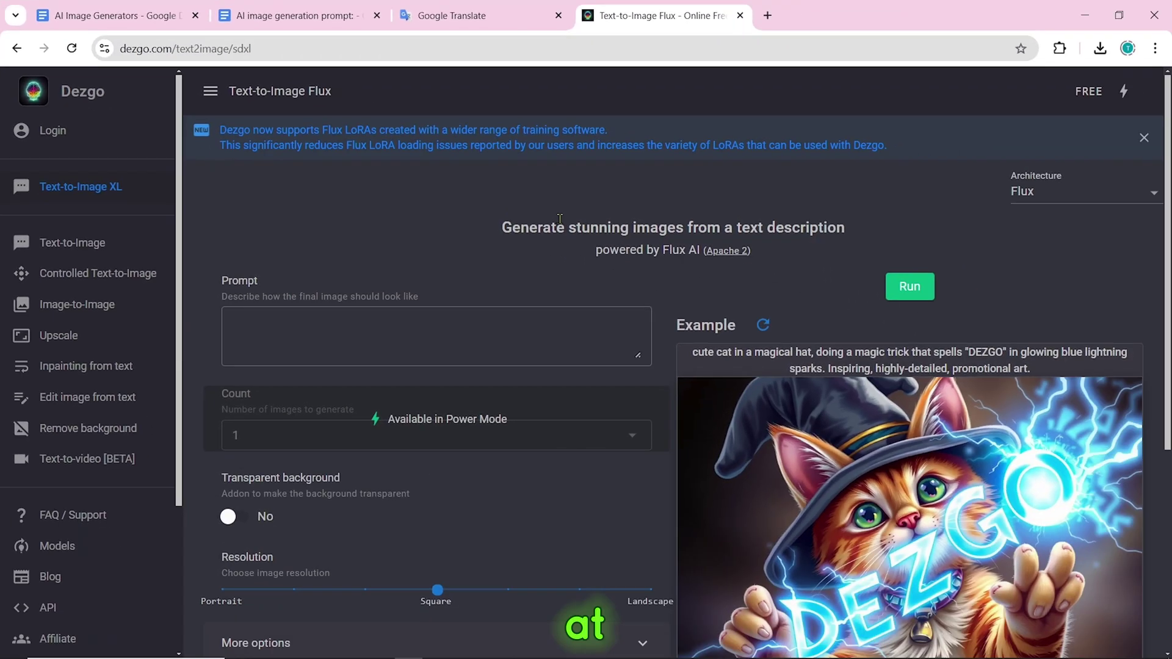
# Copy the teacher prompt from Docs into Dezgo's Prompt box.
pyautogui.scroll(-4, 881, 585)
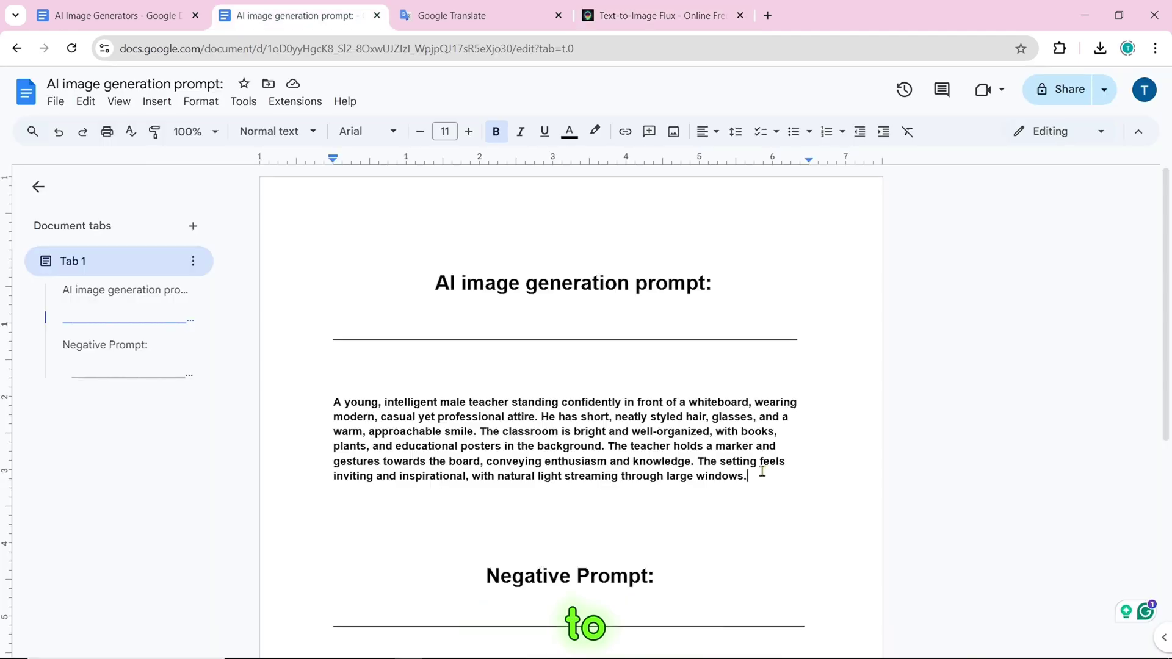
pyautogui.moveTo(750, 477); pyautogui.dragTo(313, 400)
pyautogui.rightClick(474, 414)
pyautogui.click(518, 295)
pyautogui.click(521, 288)
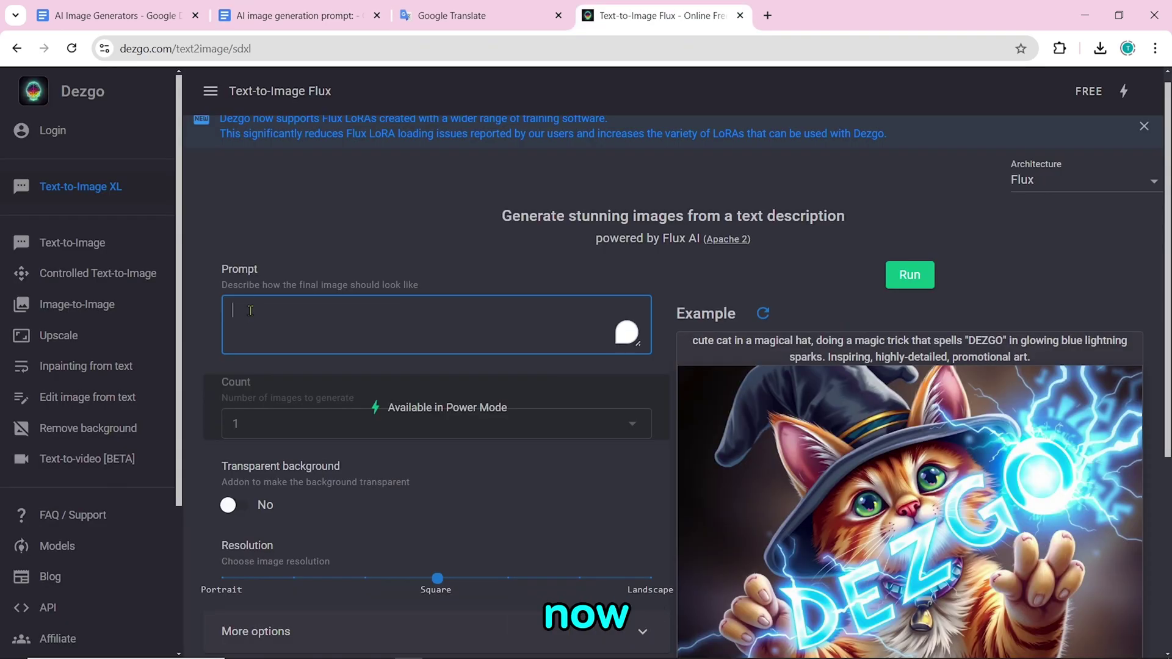
pyautogui.rightClick(247, 306)
pyautogui.click(302, 464)
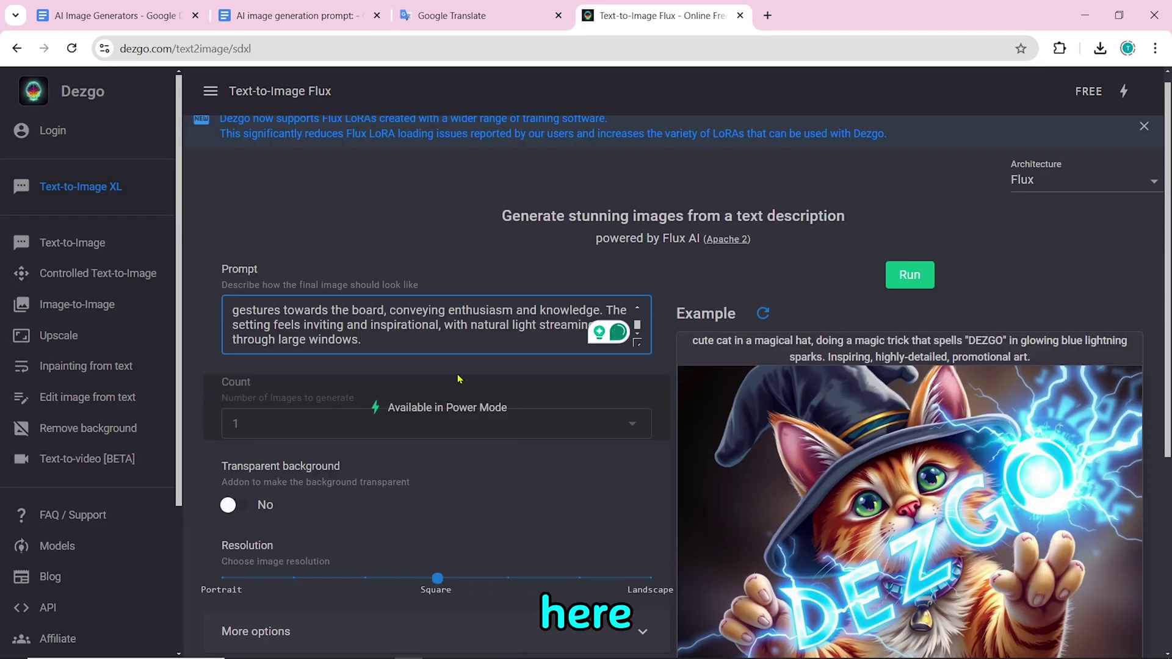
# Run the generation and download the resulting smiling teacher image.
pyautogui.scroll(-1, 426, 391)
pyautogui.click(917, 211)
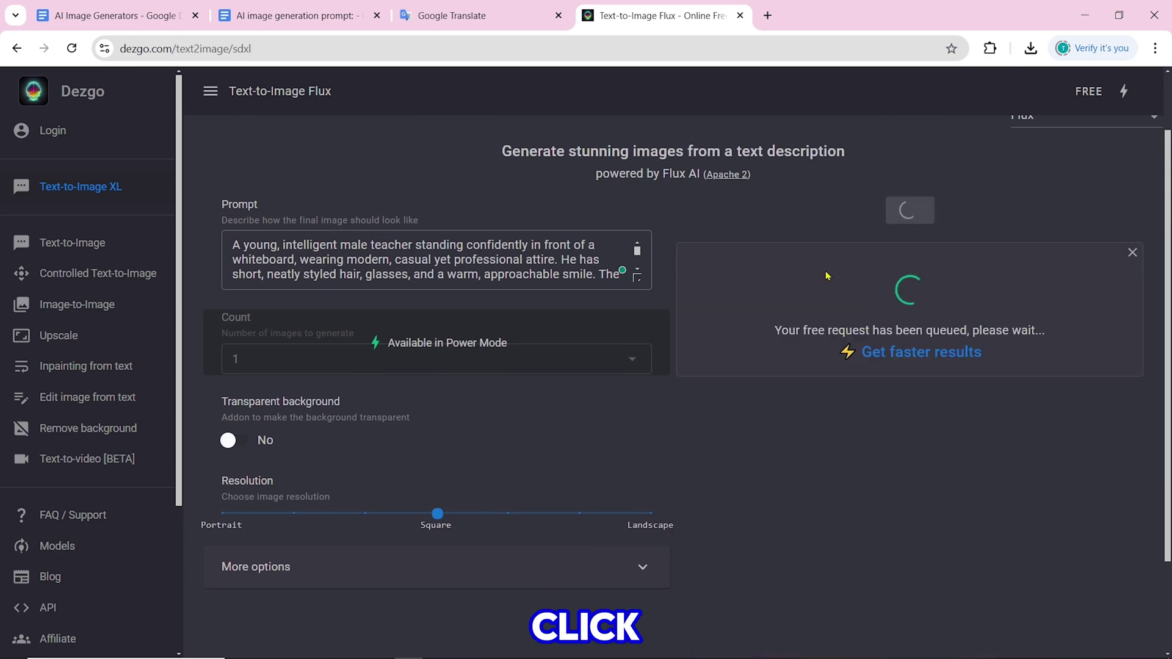
pyautogui.scroll(-3, 753, 518)
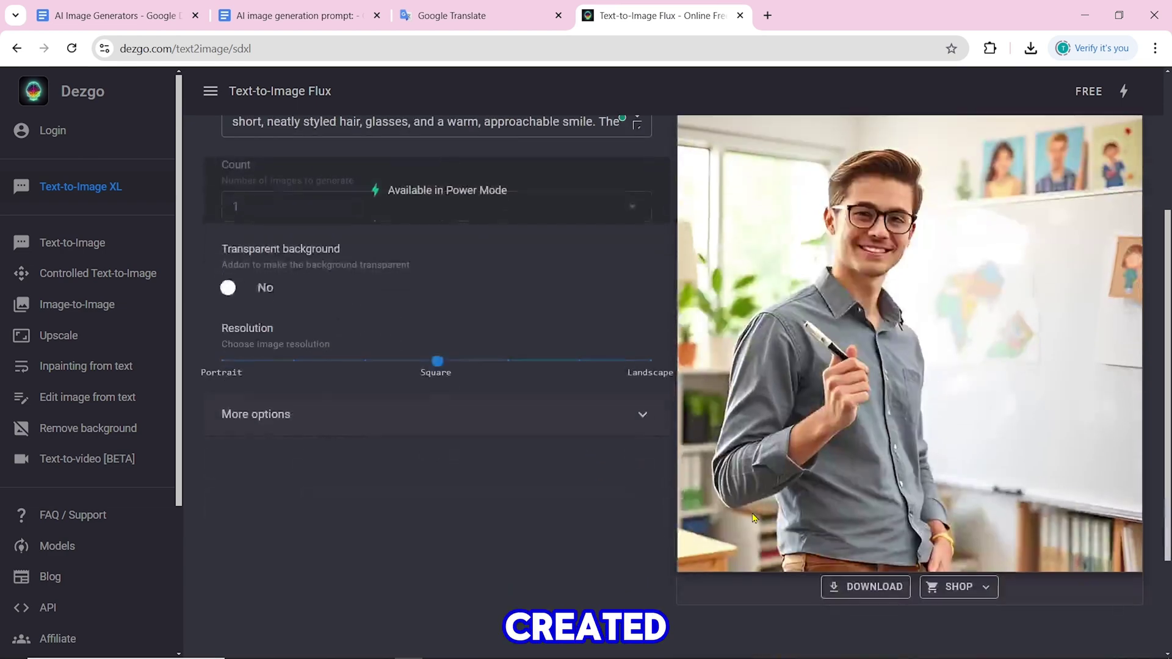
pyautogui.click(853, 589)
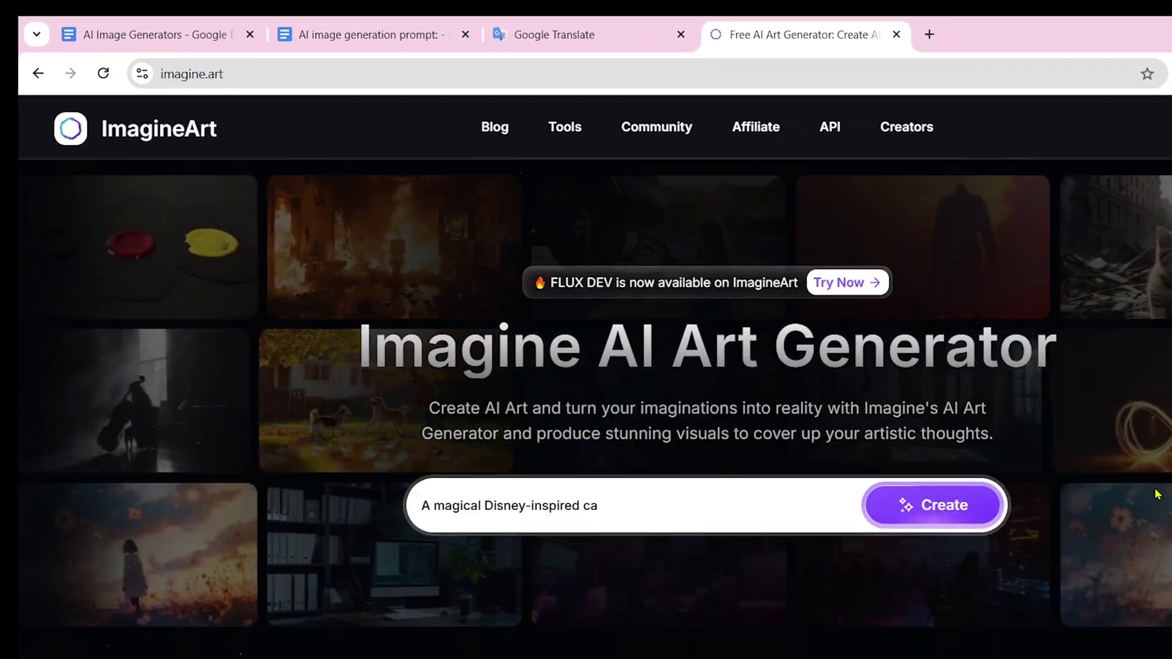
# Copy the teacher prompt from the Google Doc and paste it into ImagineArt's prompt box.
pyautogui.scroll(-10, 1158, 494)
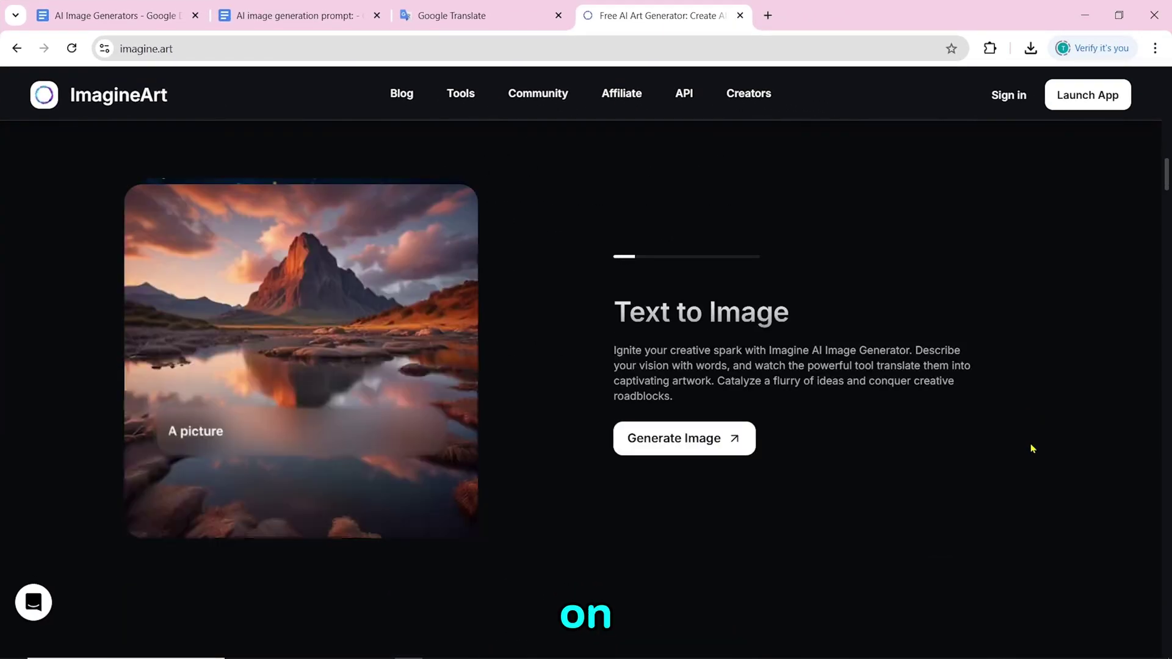
pyautogui.scroll(-2, 1032, 458)
pyautogui.scroll(15, 1034, 471)
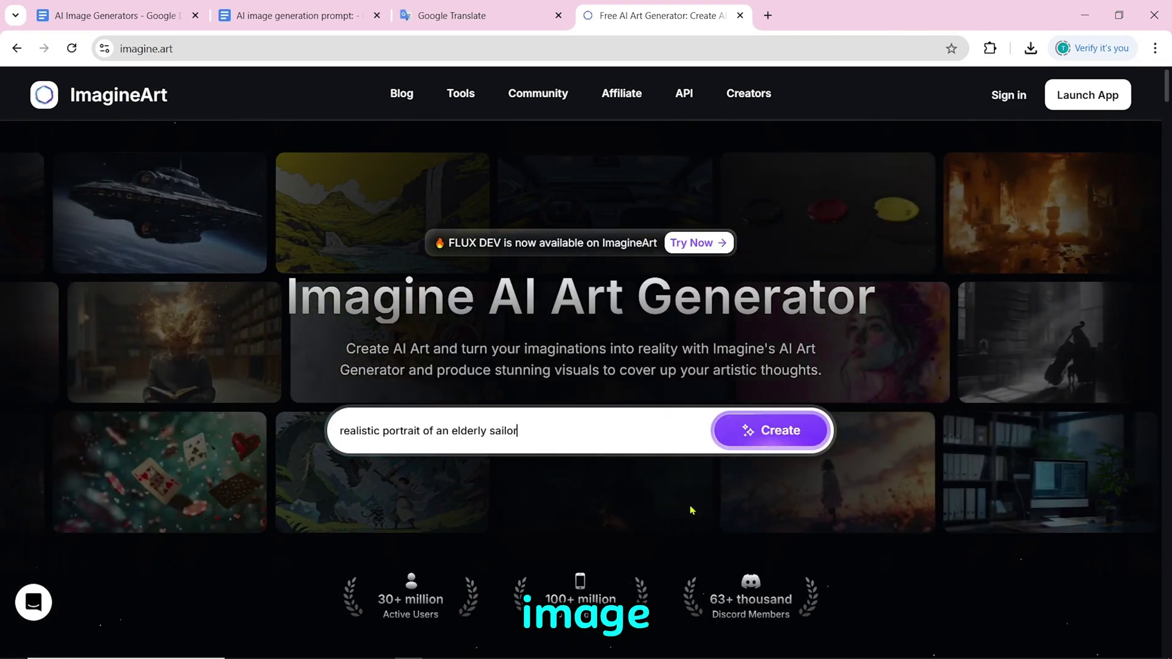
pyautogui.click(299, 16)
pyautogui.moveTo(747, 476); pyautogui.dragTo(333, 402)
pyautogui.rightClick(481, 430)
pyautogui.click(525, 296)
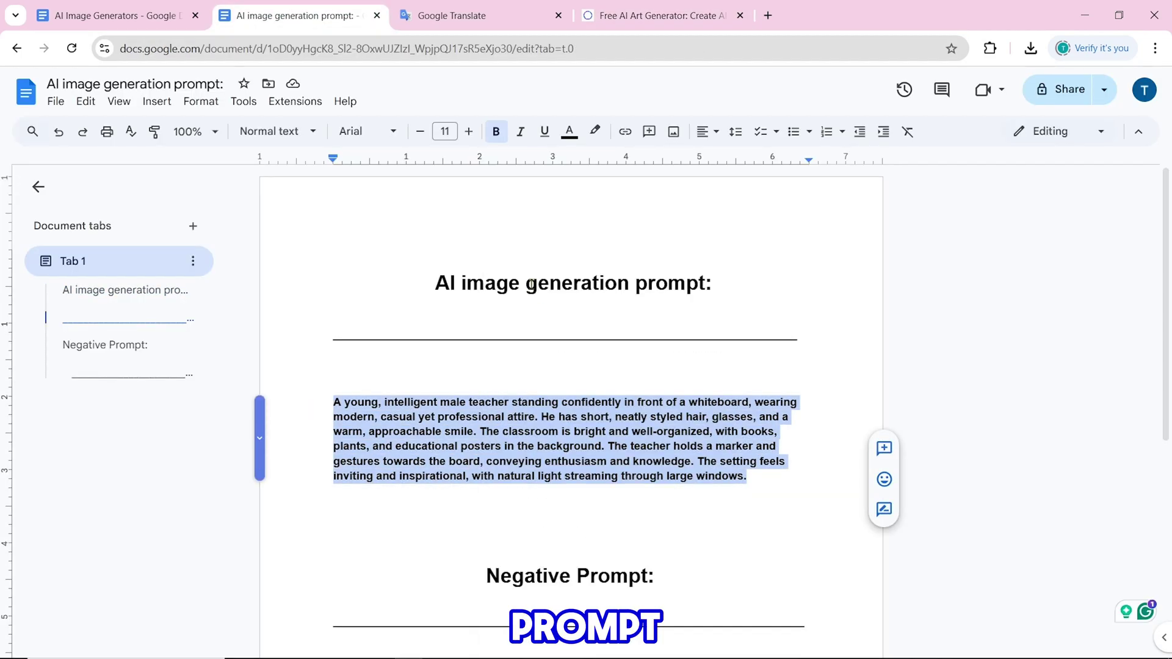
pyautogui.click(656, 15)
pyautogui.rightClick(371, 427)
pyautogui.click(413, 214)
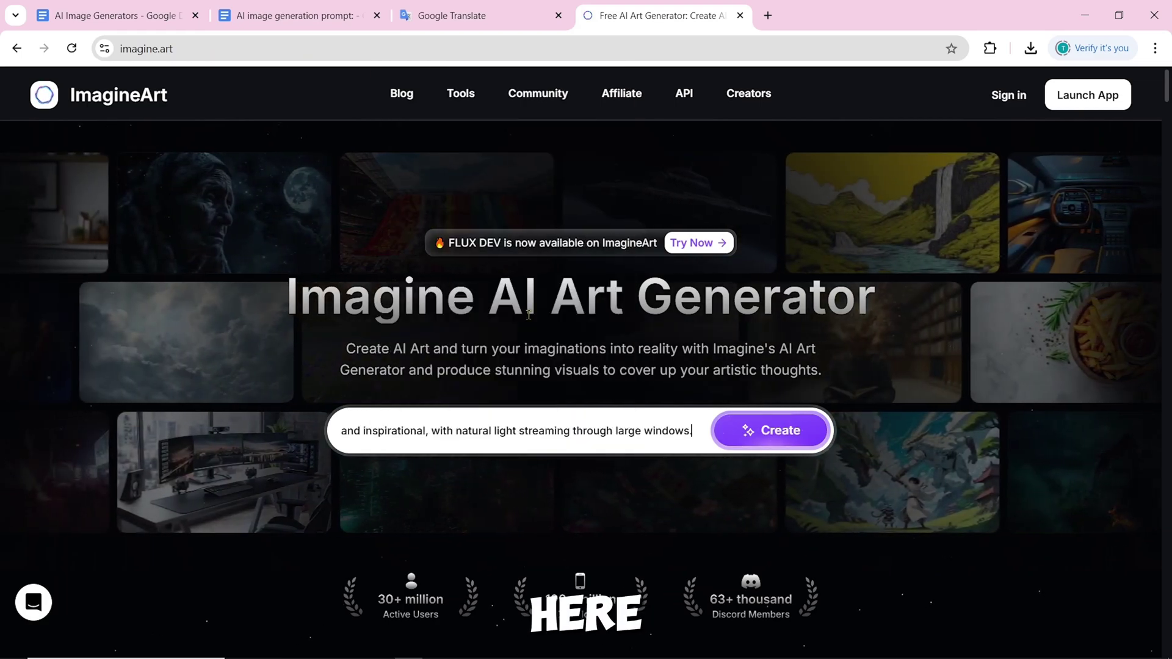
# Generate the Flux images, sign in with Google, and download the fourth, blue-shirt teacher image.
pyautogui.click(777, 432)
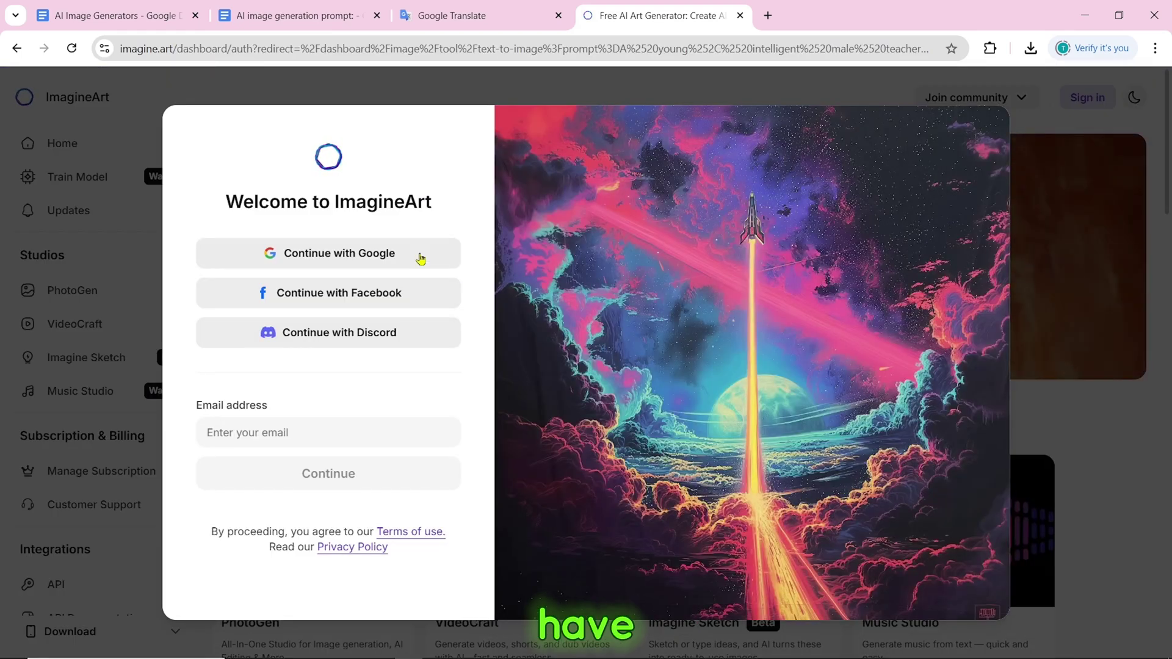
pyautogui.click(421, 259)
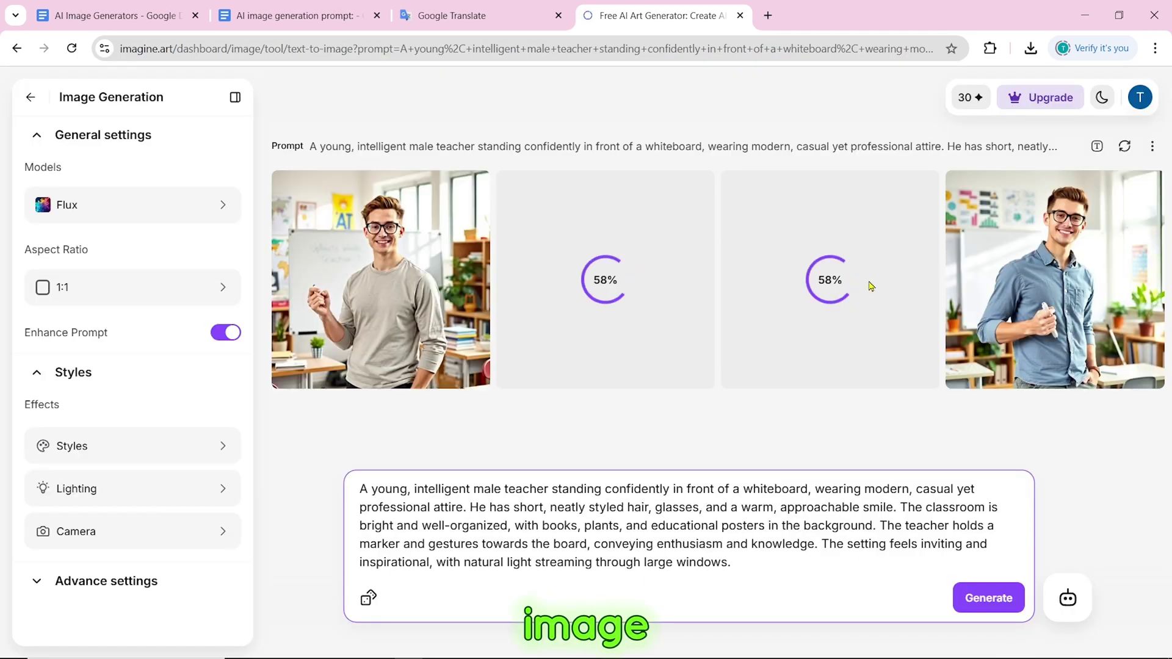
pyautogui.click(1021, 343)
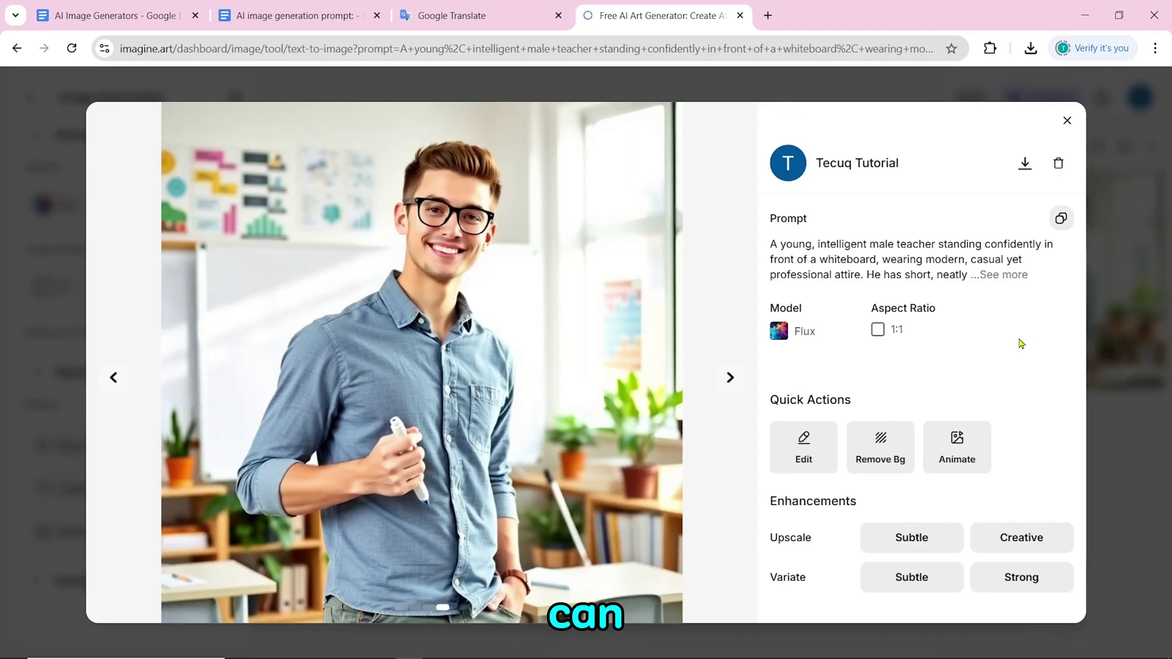
pyautogui.click(1025, 165)
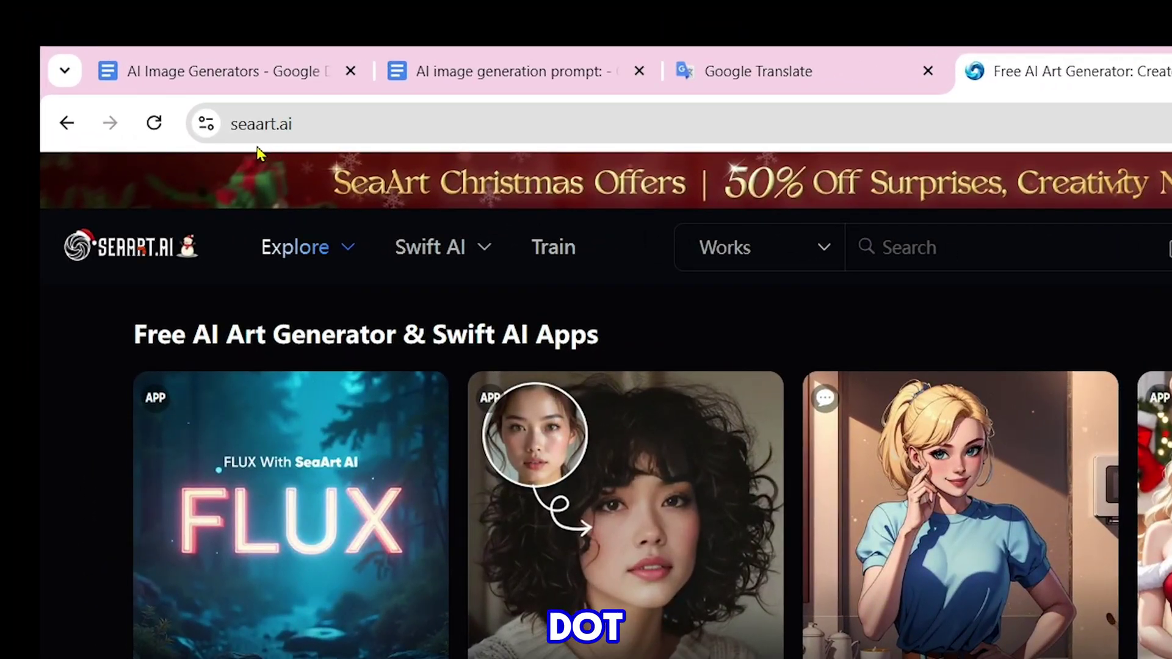
# Open SeaArt's image generation page from the Generate > Generate Image menu.
pyautogui.moveTo(294, 247)
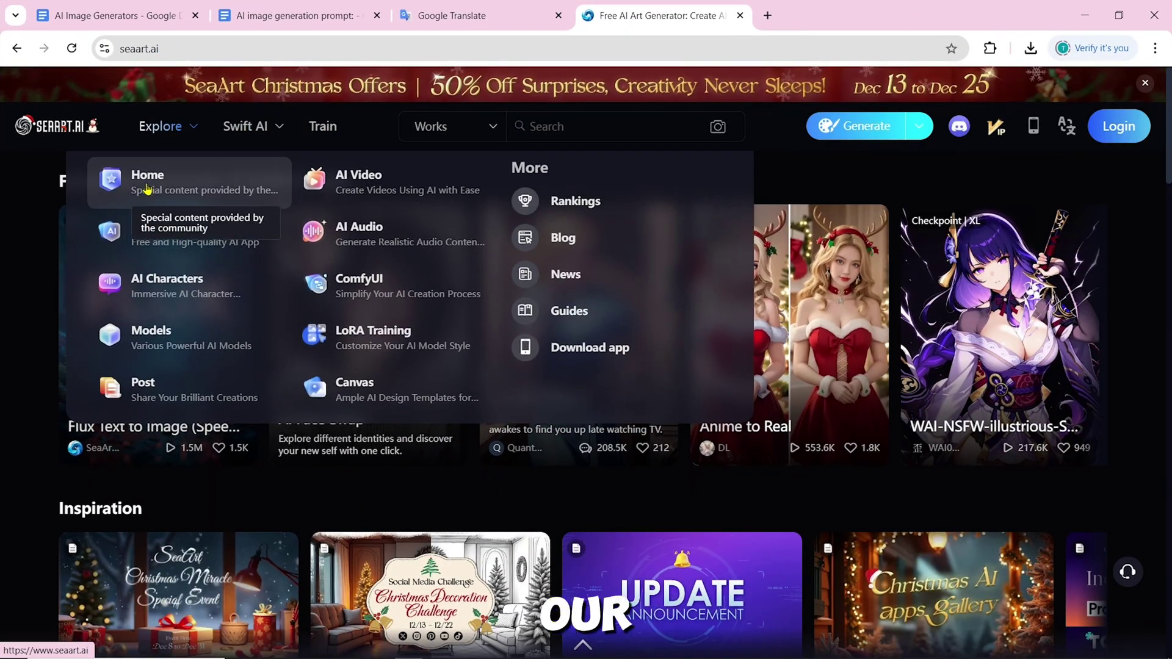
pyautogui.scroll(-10, 1059, 560)
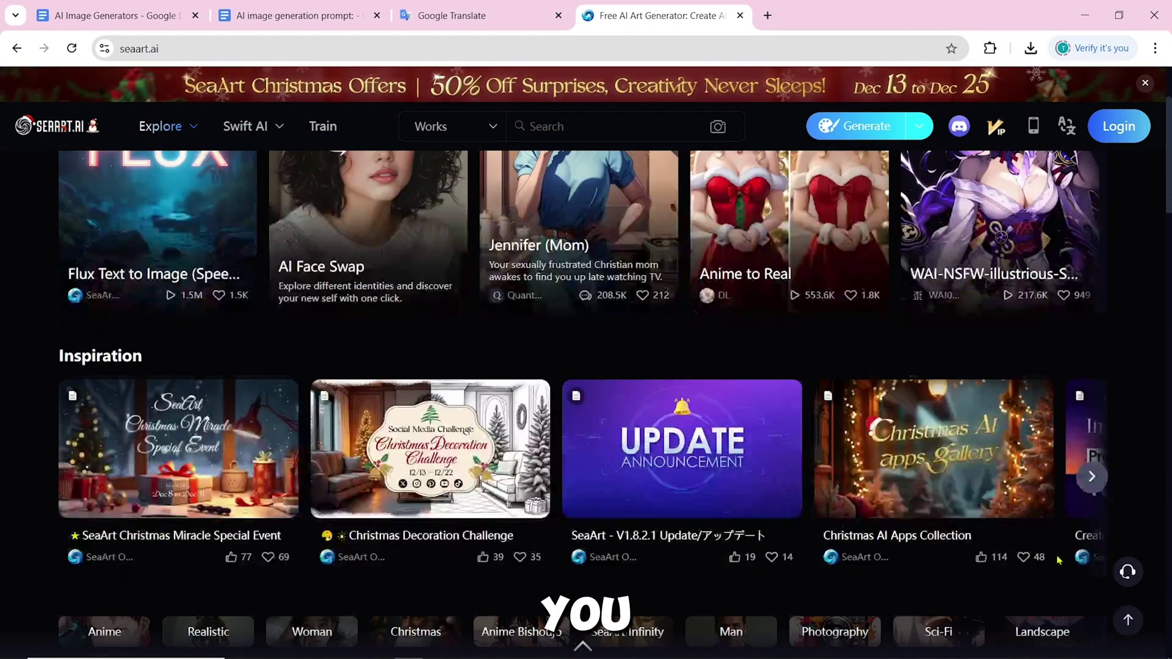
pyautogui.scroll(-10, 1058, 561)
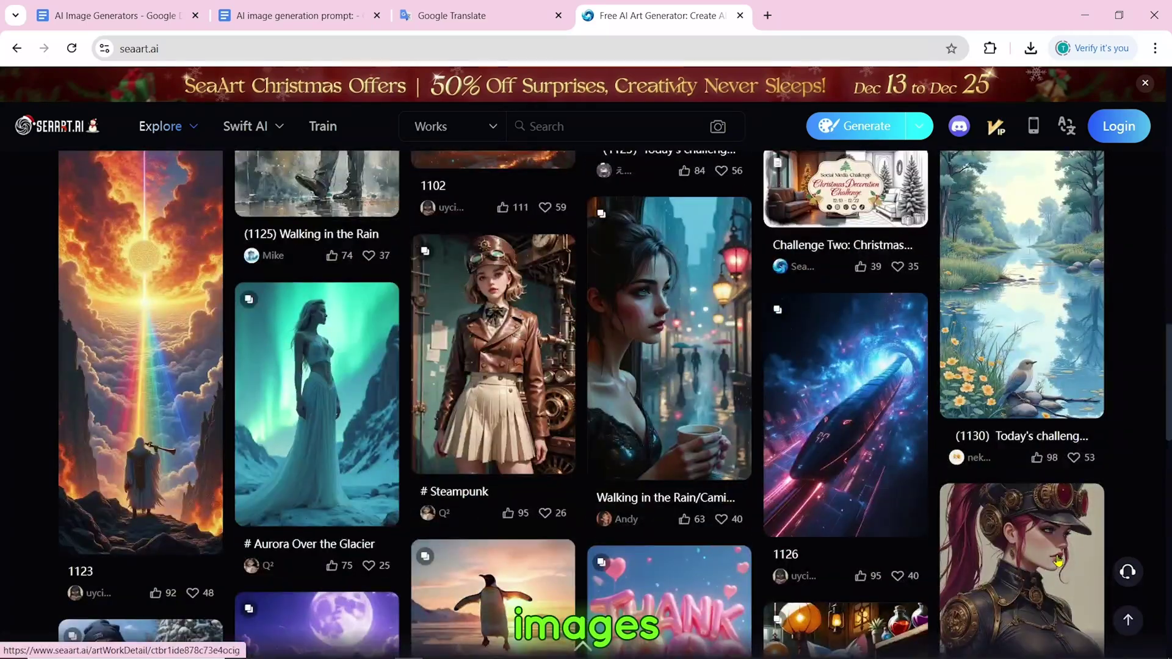
pyautogui.scroll(-1, 1058, 560)
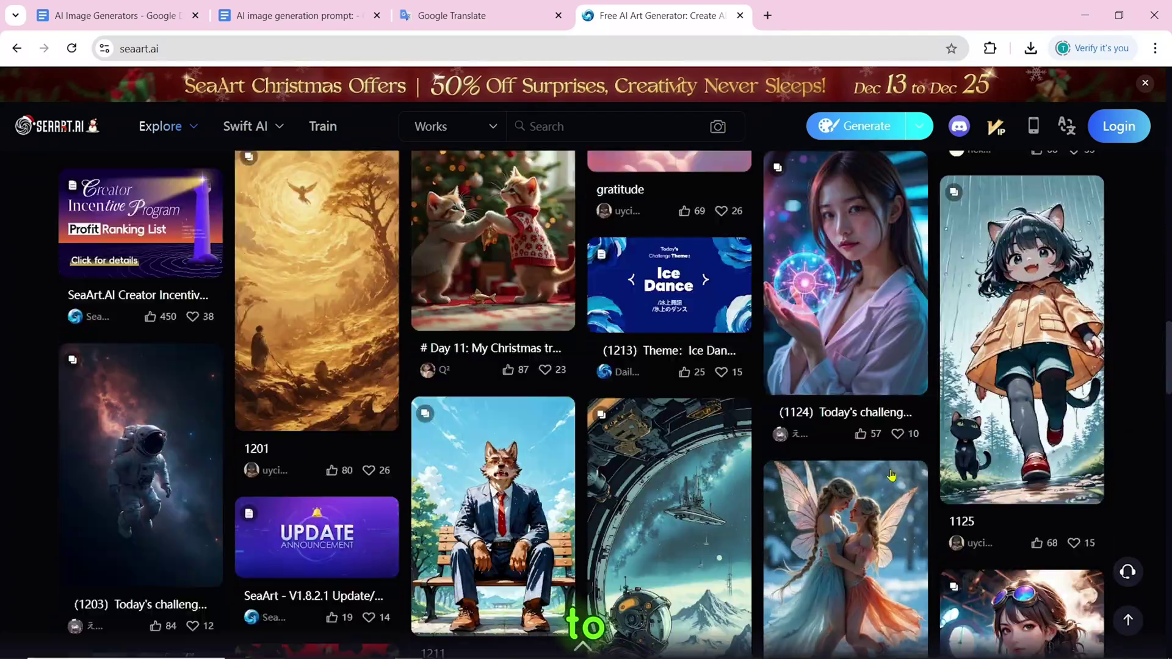
pyautogui.moveTo(867, 128)
pyautogui.click(863, 173)
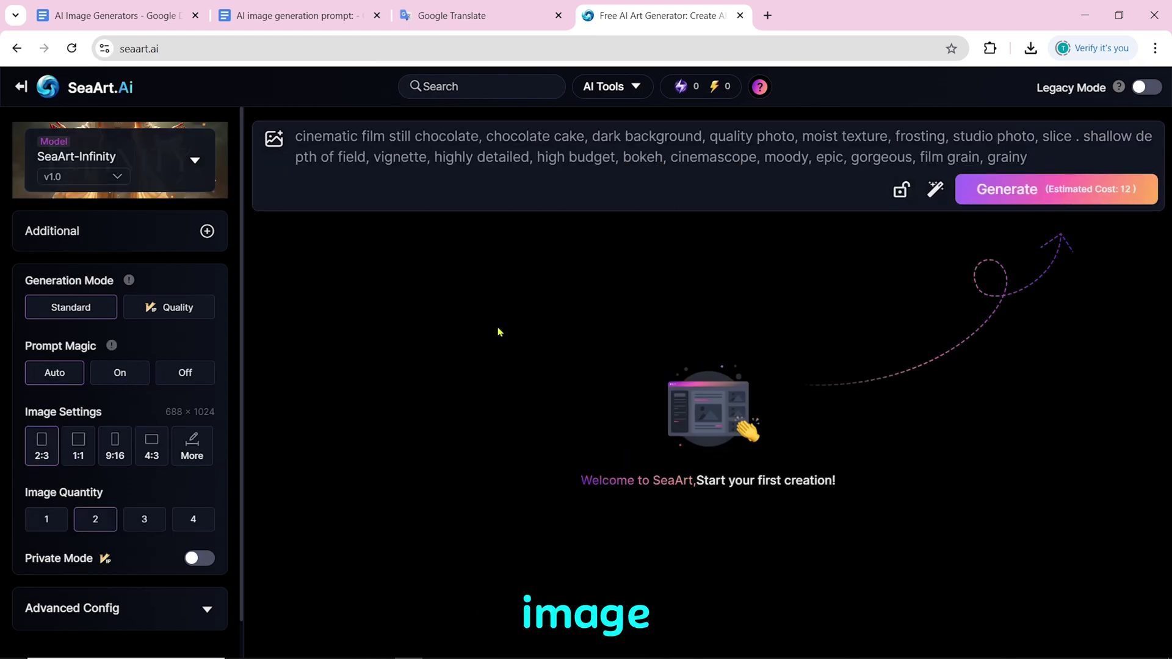
# Copy the teacher prompt from the Google Doc into SeaArt's prompt box.
pyautogui.click(296, 14)
pyautogui.rightClick(490, 409)
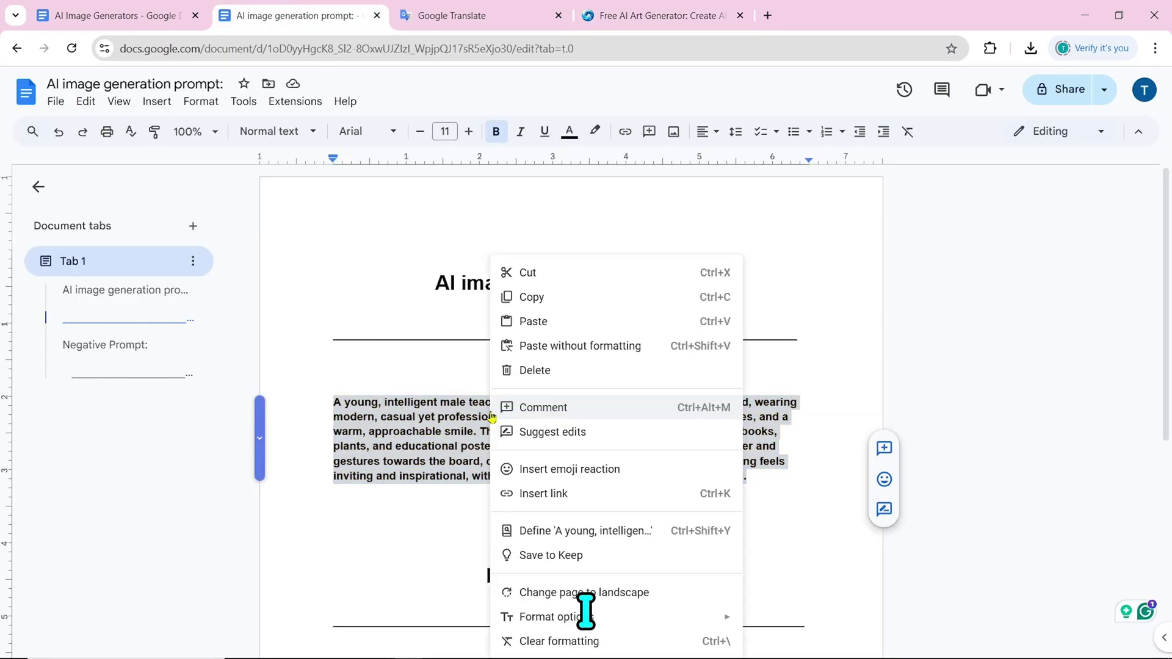
pyautogui.click(529, 297)
pyautogui.hotkey('ctrl', '4')
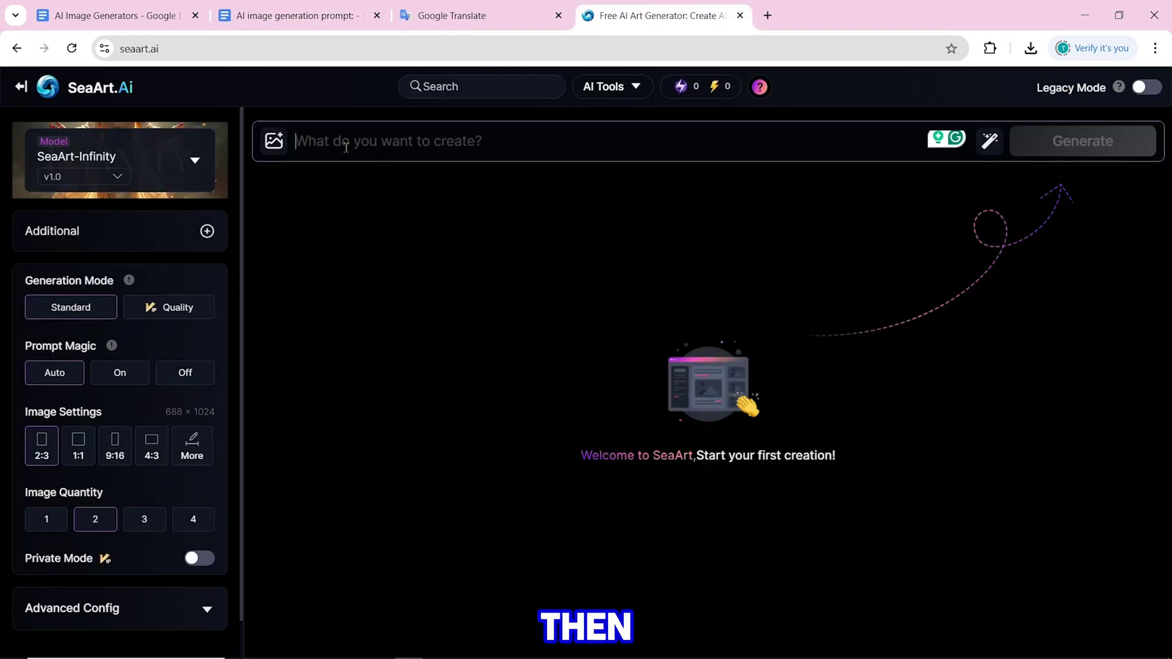
pyautogui.rightClick(325, 136)
pyautogui.click(384, 287)
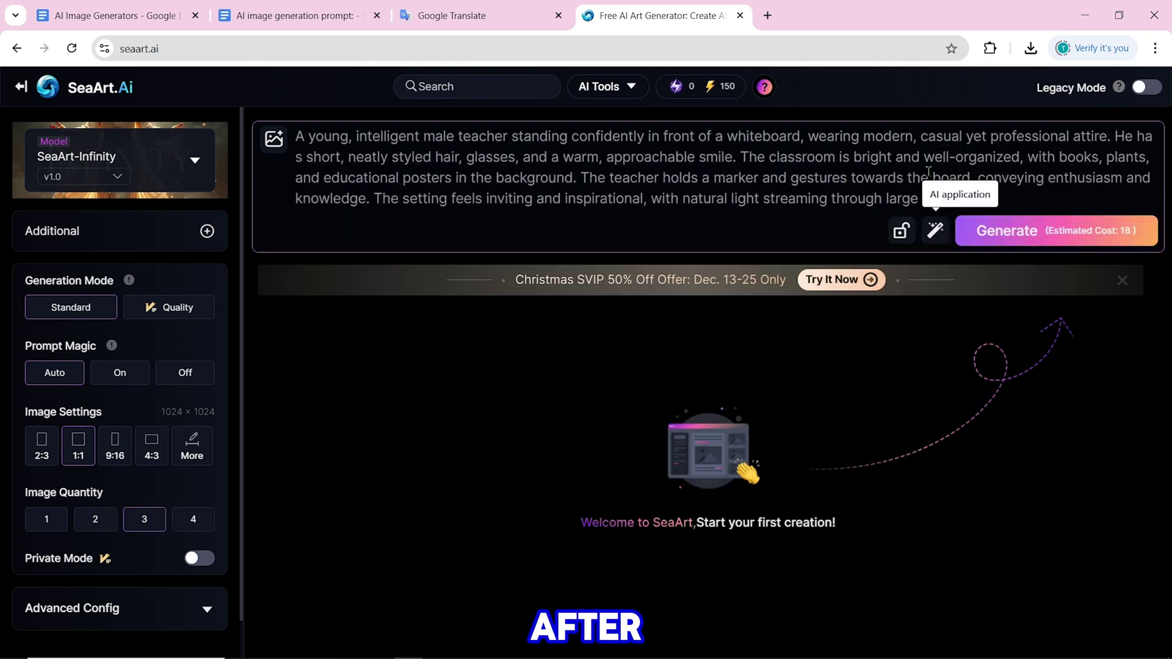
# Generate three images and download the grey-shirt teacher image.
pyautogui.click(1064, 240)
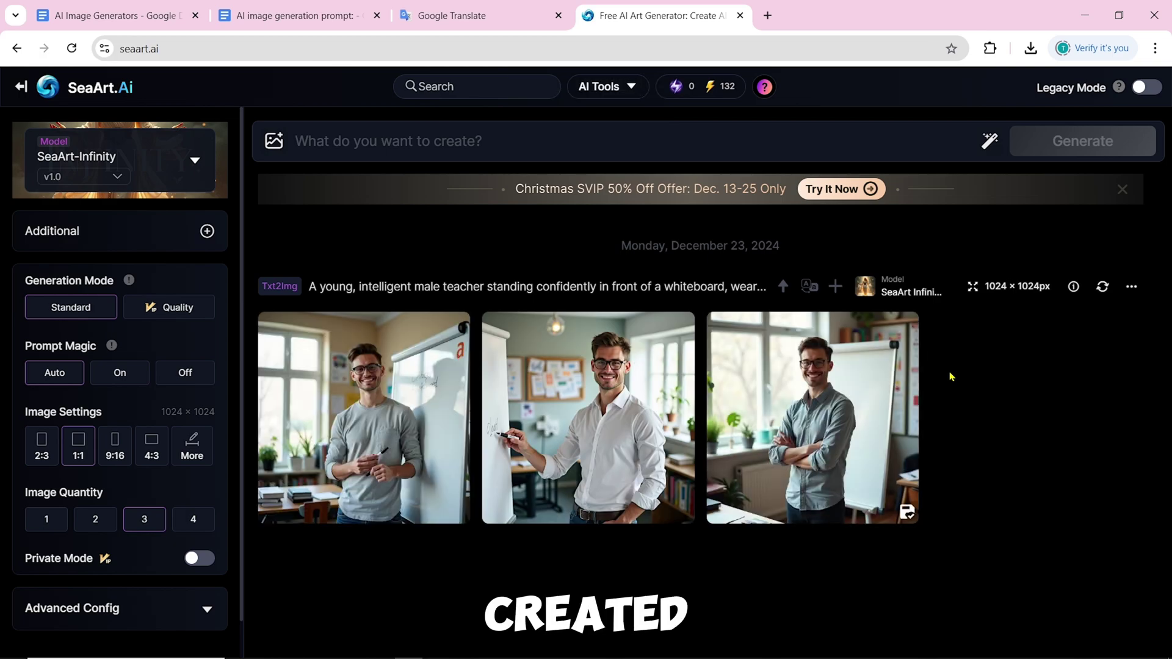
pyautogui.click(915, 333)
pyautogui.click(980, 226)
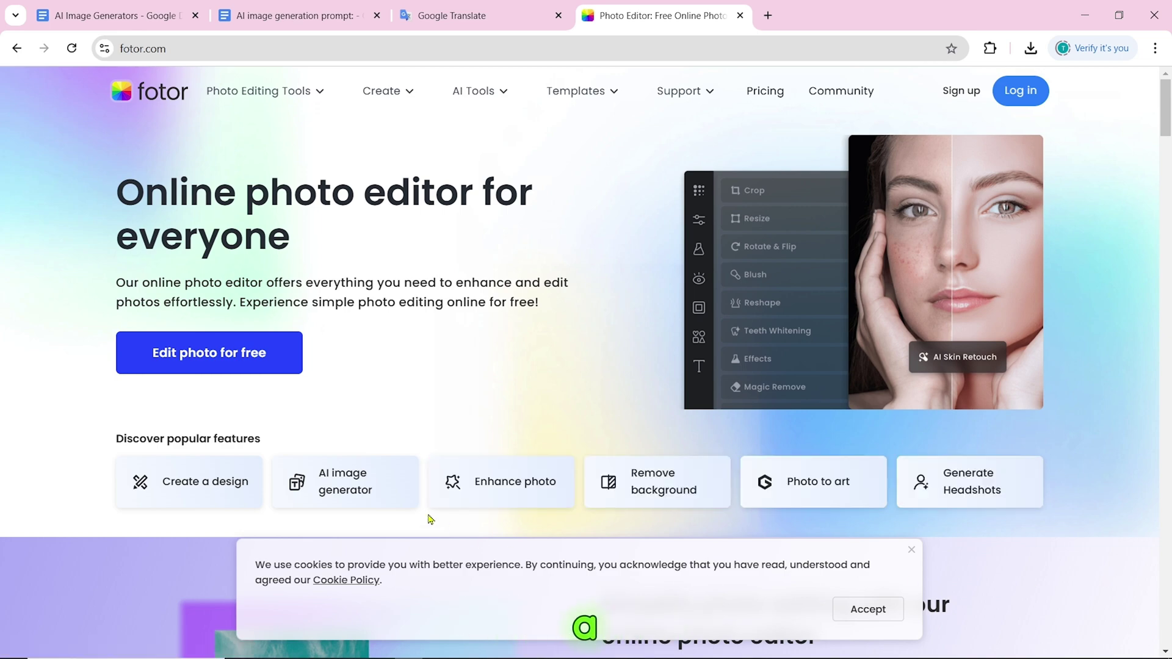
# Open Fotor's AI image generator and focus its prompt box.
pyautogui.click(364, 492)
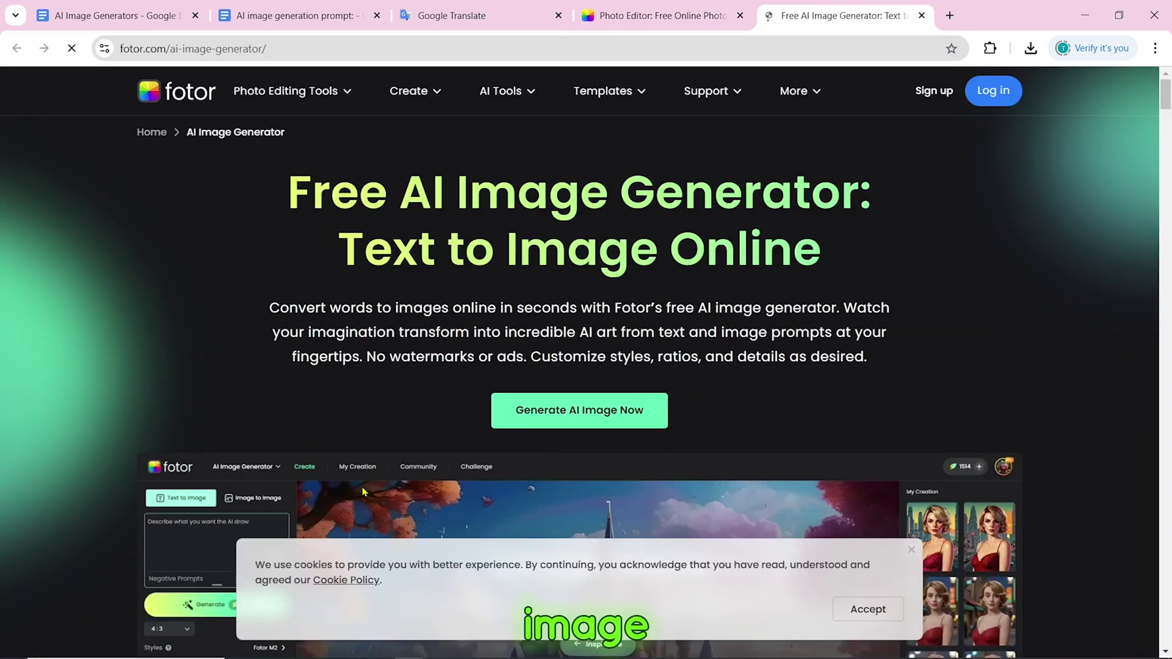
pyautogui.click(606, 411)
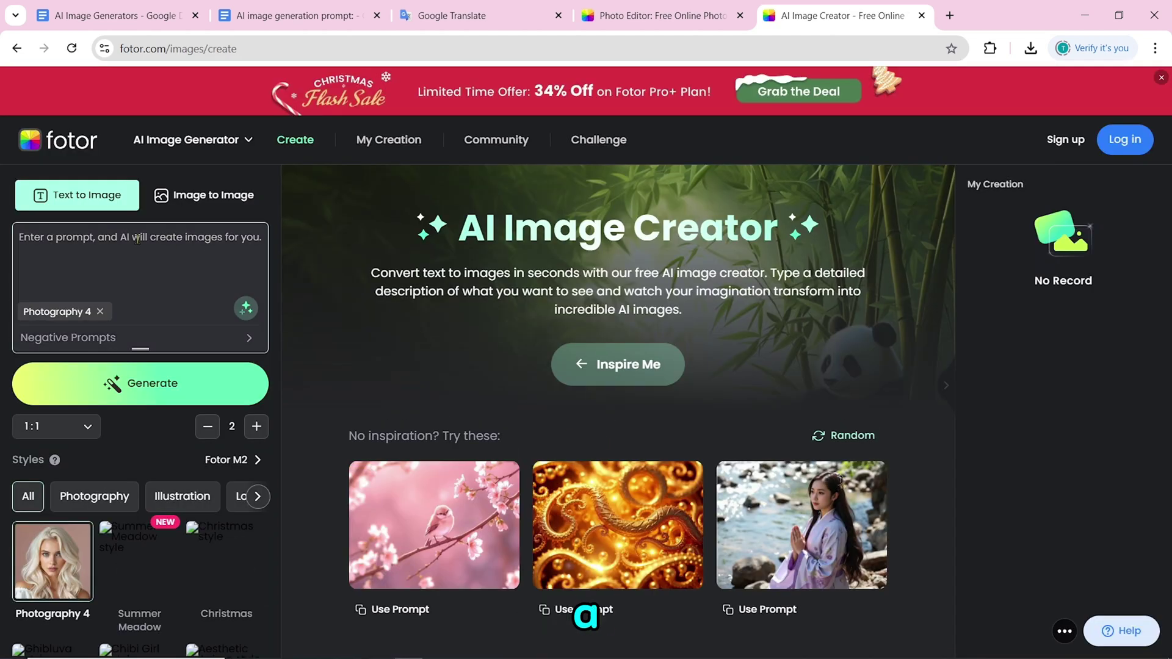
pyautogui.click(91, 238)
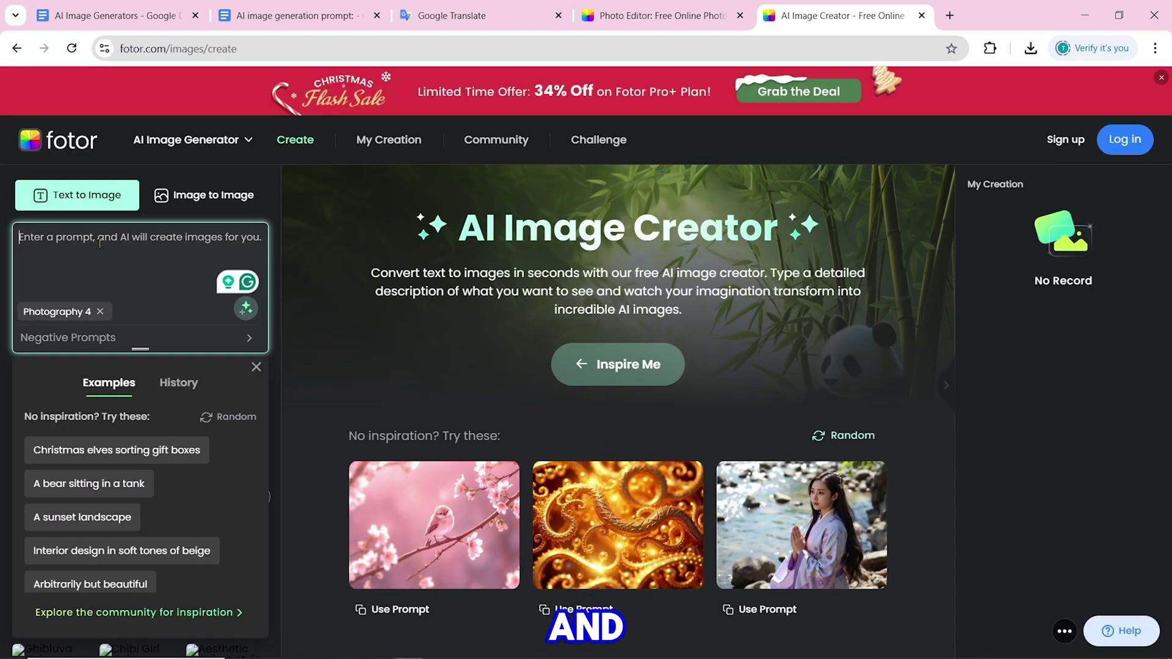
# Copy the teacher prompt paragraph from the Google Doc into Fotor's prompt box.
pyautogui.click(293, 16)
pyautogui.moveTo(757, 479); pyautogui.dragTo(337, 394)
pyautogui.rightClick(503, 424)
pyautogui.click(598, 299)
pyautogui.click(842, 15)
pyautogui.rightClick(27, 244)
pyautogui.click(86, 388)
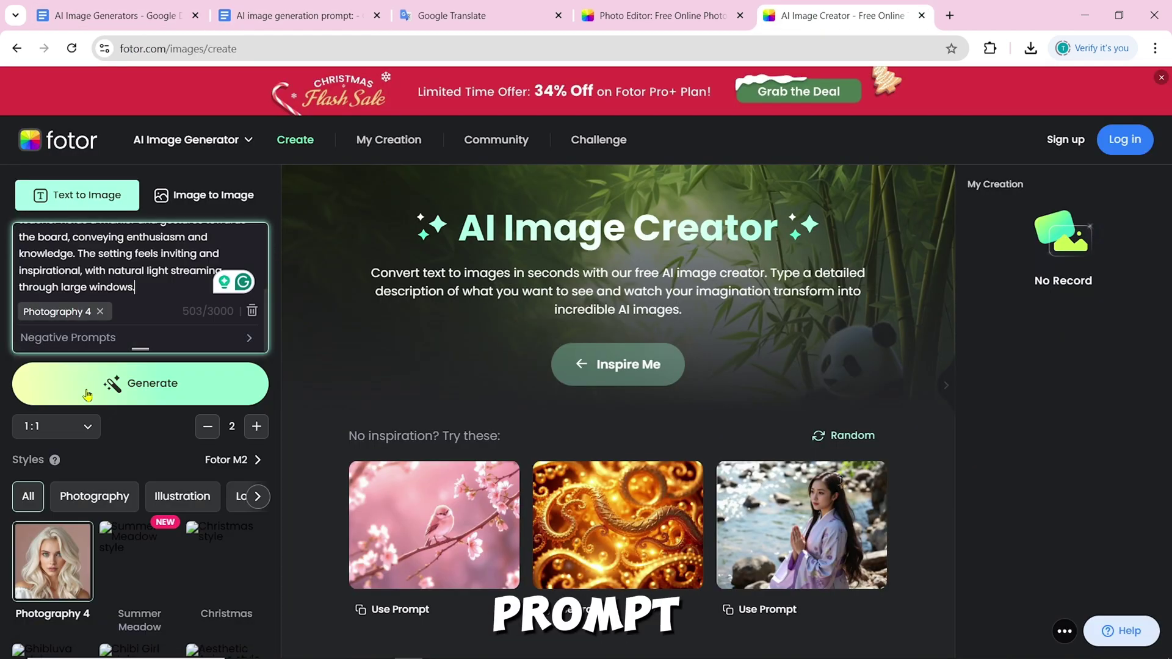
# Copy the negative prompt paragraph from the Doc into Fotor's negative prompts box.
pyautogui.click(179, 338)
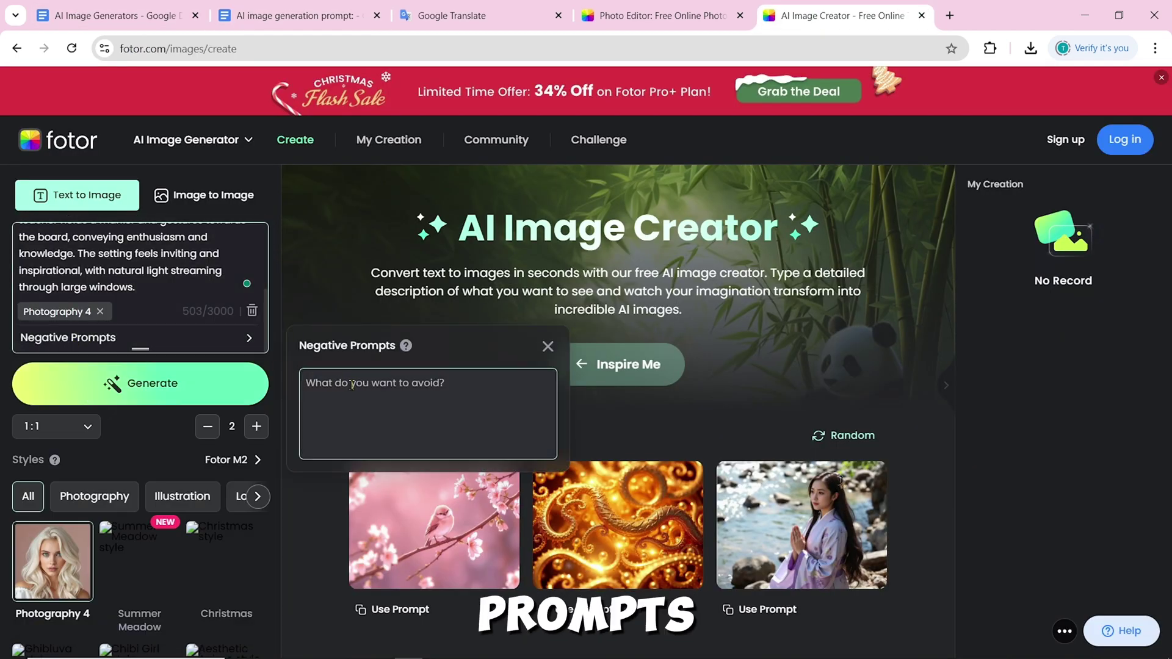
pyautogui.click(293, 15)
pyautogui.moveTo(384, 504); pyautogui.dragTo(333, 444)
pyautogui.rightClick(391, 470)
pyautogui.click(465, 299)
pyautogui.click(842, 15)
pyautogui.rightClick(330, 394)
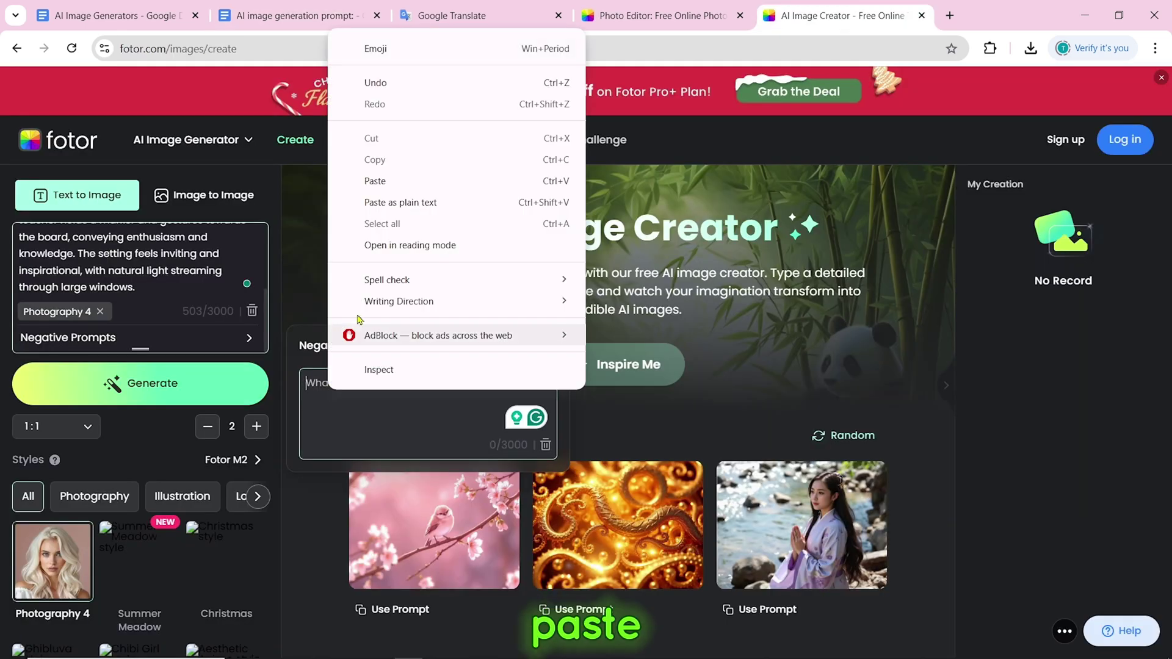
pyautogui.click(384, 174)
pyautogui.click(376, 261)
# Generate the images after Google sign-in and download the second teacher image.
pyautogui.click(151, 385)
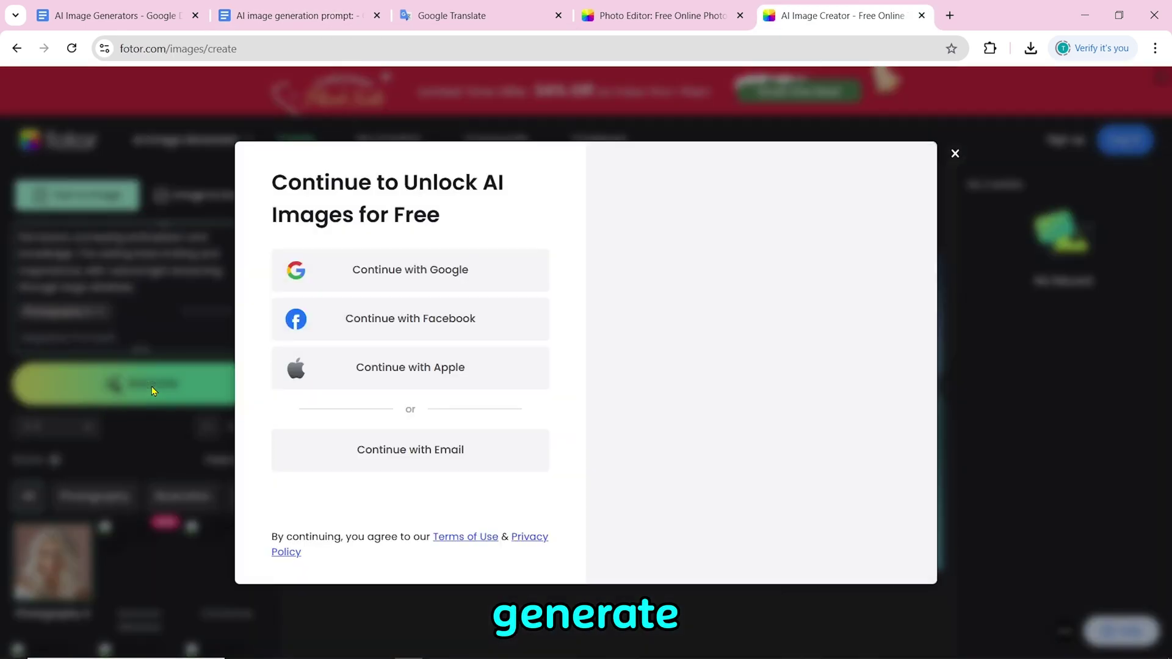
pyautogui.click(411, 269)
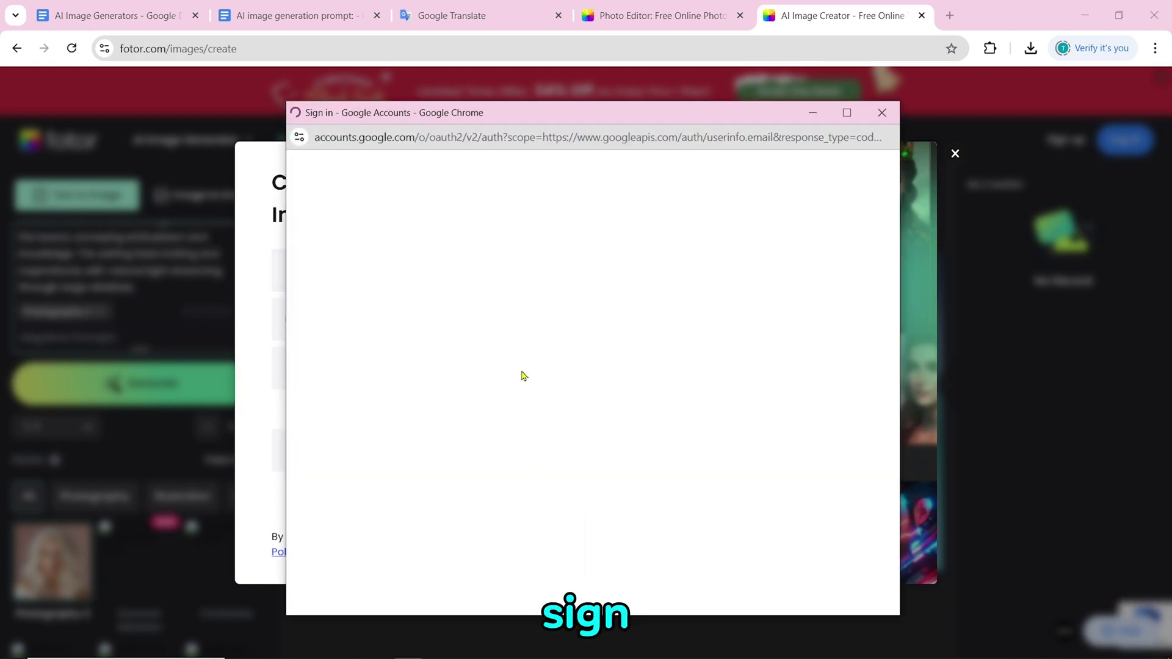
pyautogui.click(684, 255)
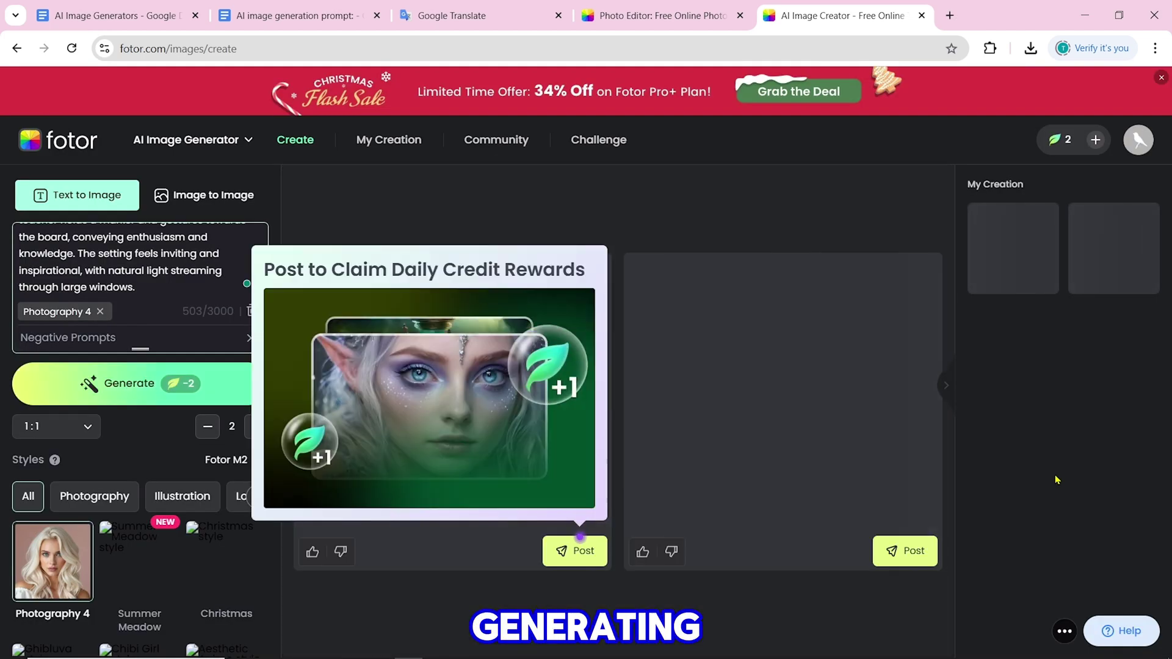
pyautogui.click(648, 483)
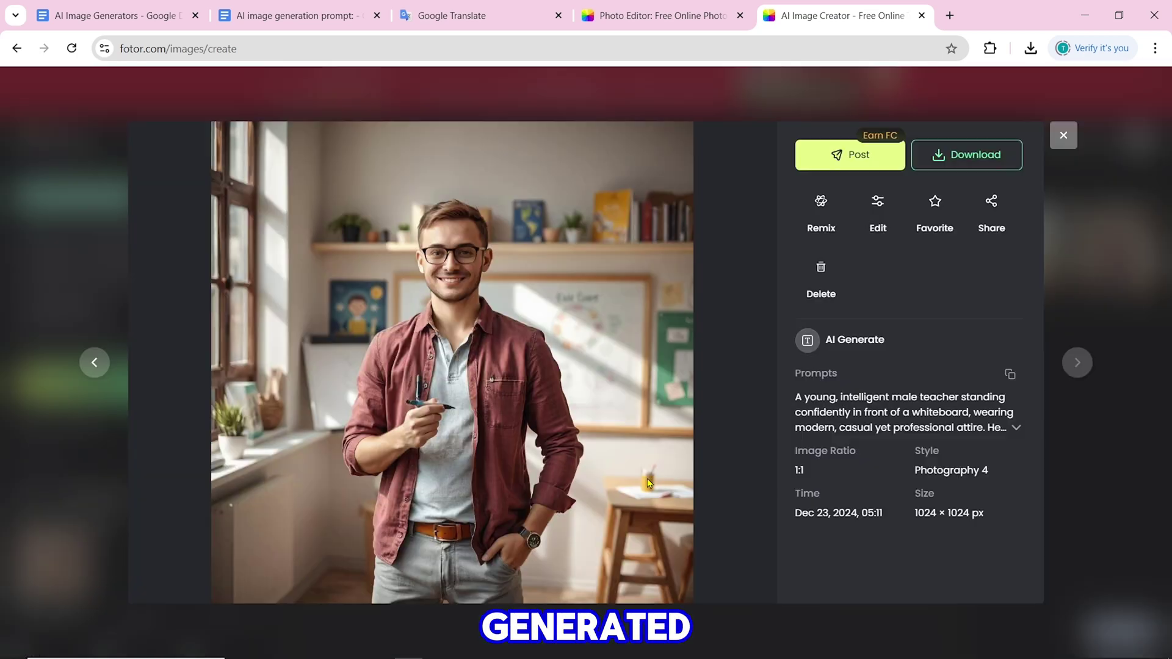
pyautogui.click(964, 157)
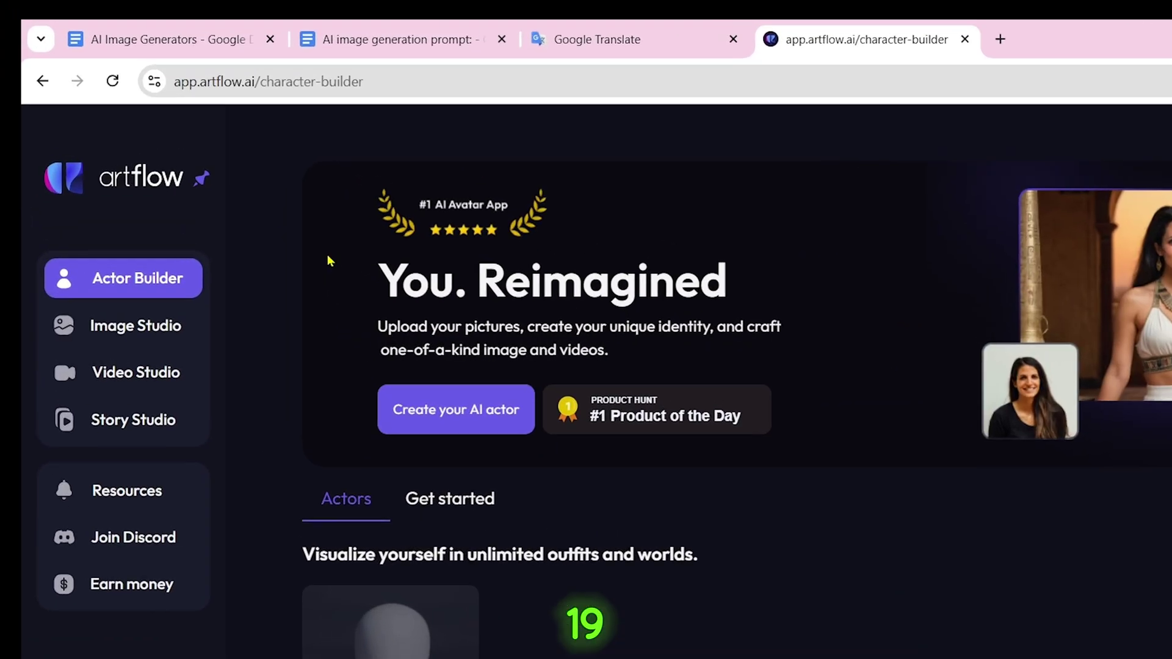
# Open Artflow's Image Studio, sign in with Google, and start creating the first image.
pyautogui.scroll(-10, 822, 438)
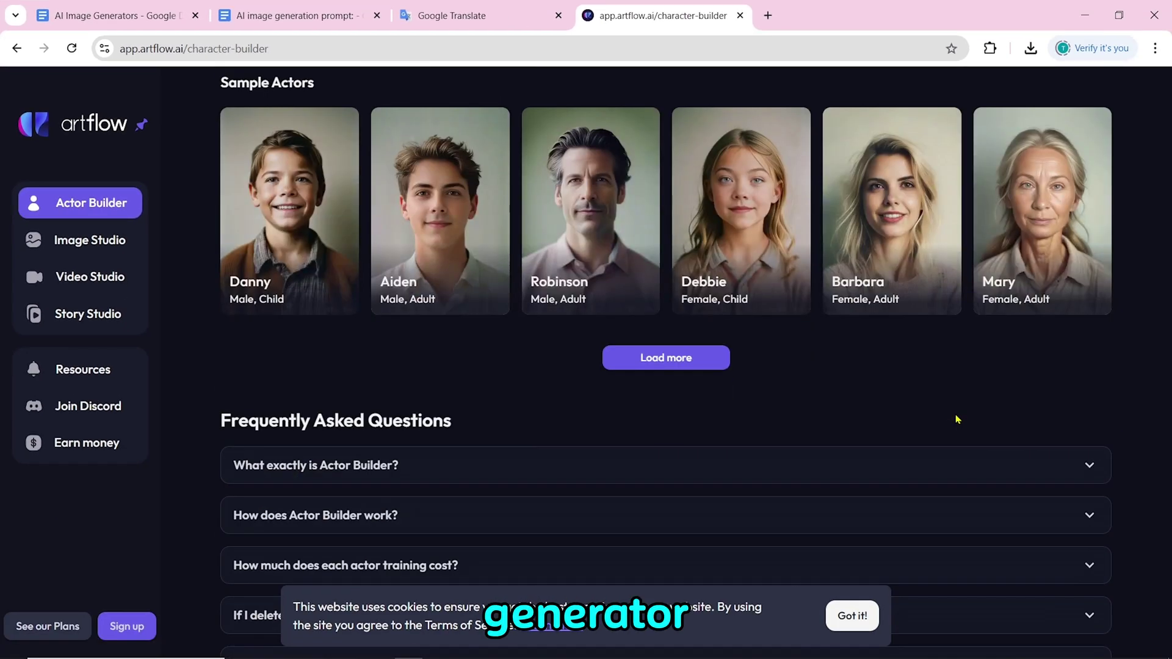
pyautogui.scroll(-5, 957, 419)
pyautogui.scroll(15, 957, 419)
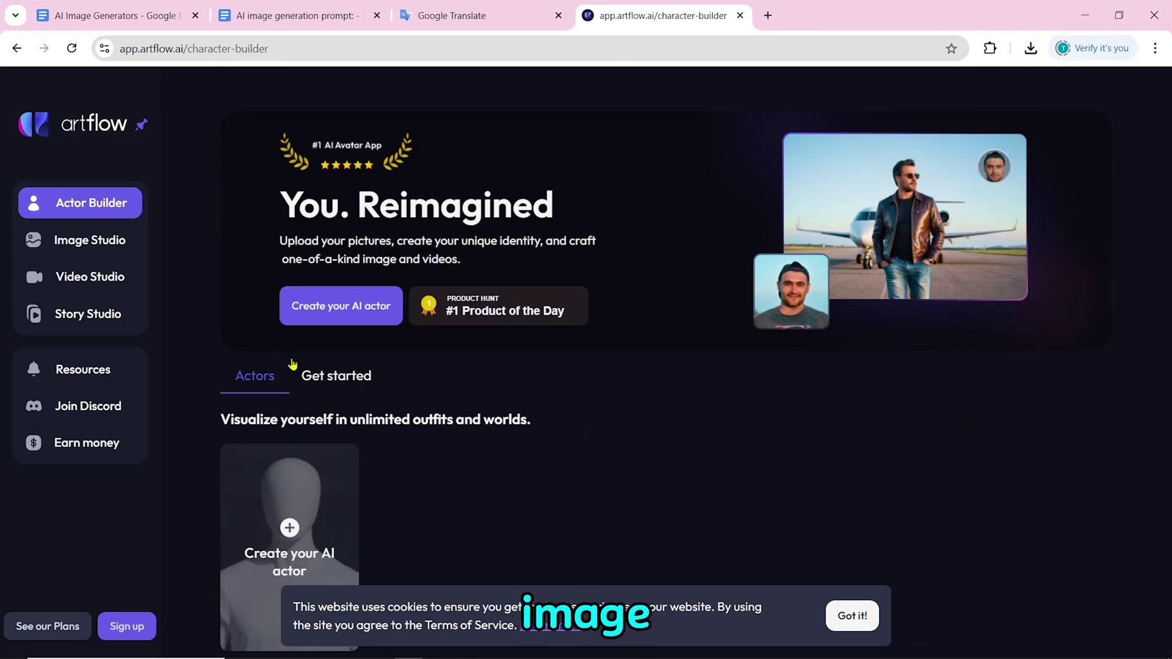
pyautogui.click(112, 242)
pyautogui.scroll(-13, 1097, 400)
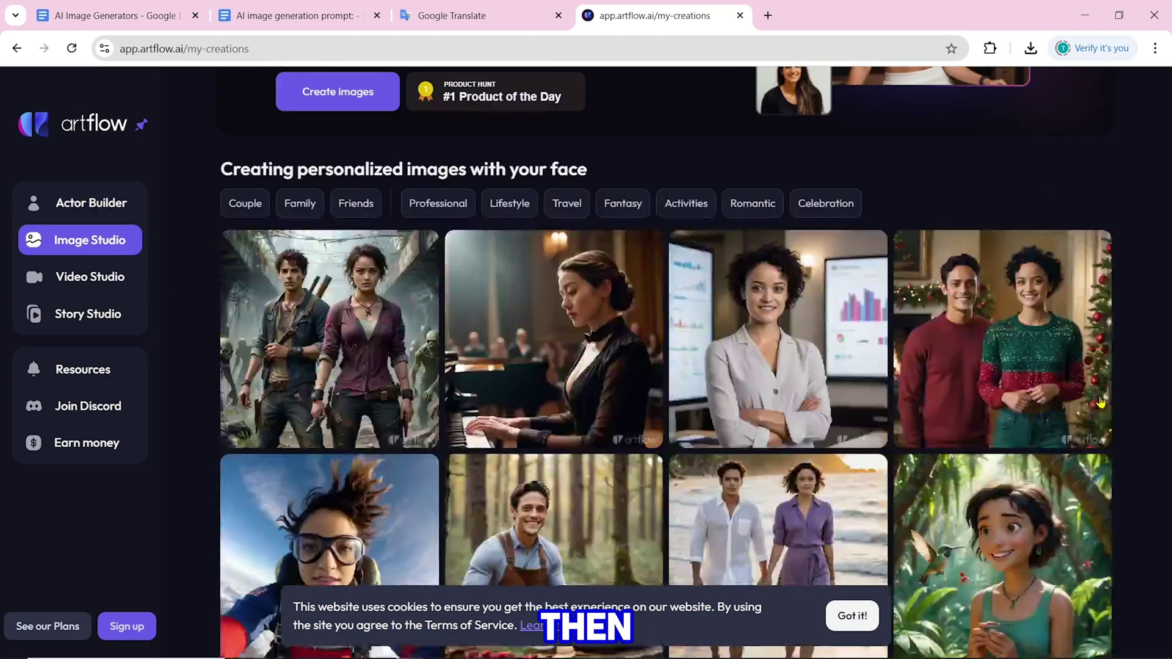
pyautogui.scroll(-10, 1102, 402)
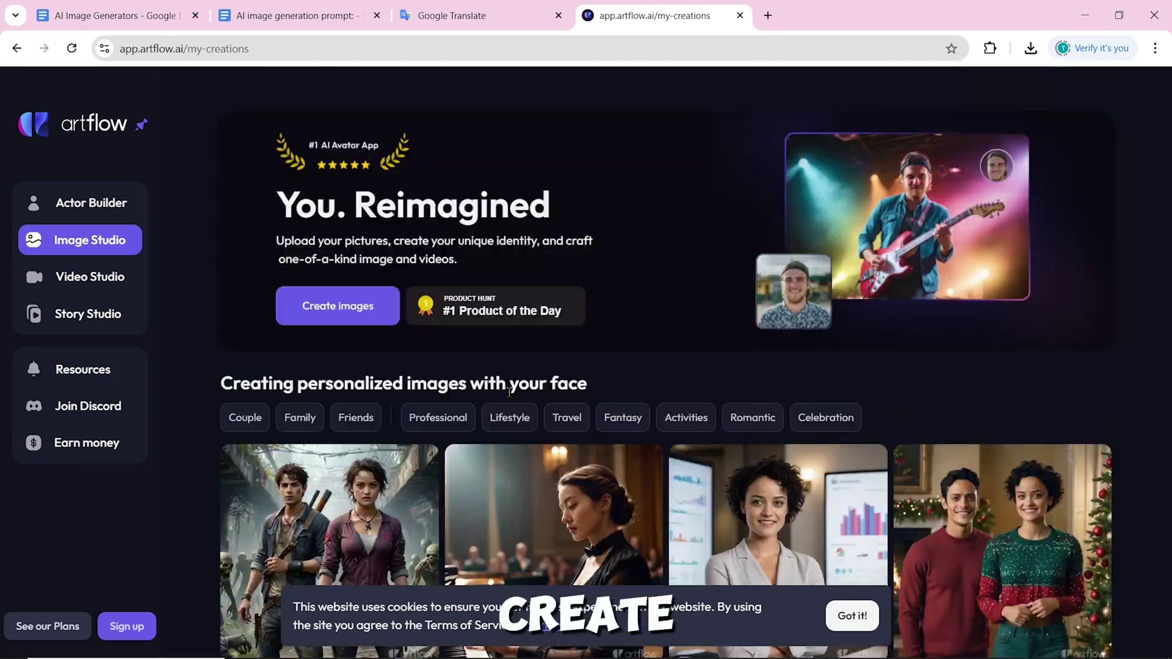
pyautogui.click(354, 312)
pyautogui.click(512, 248)
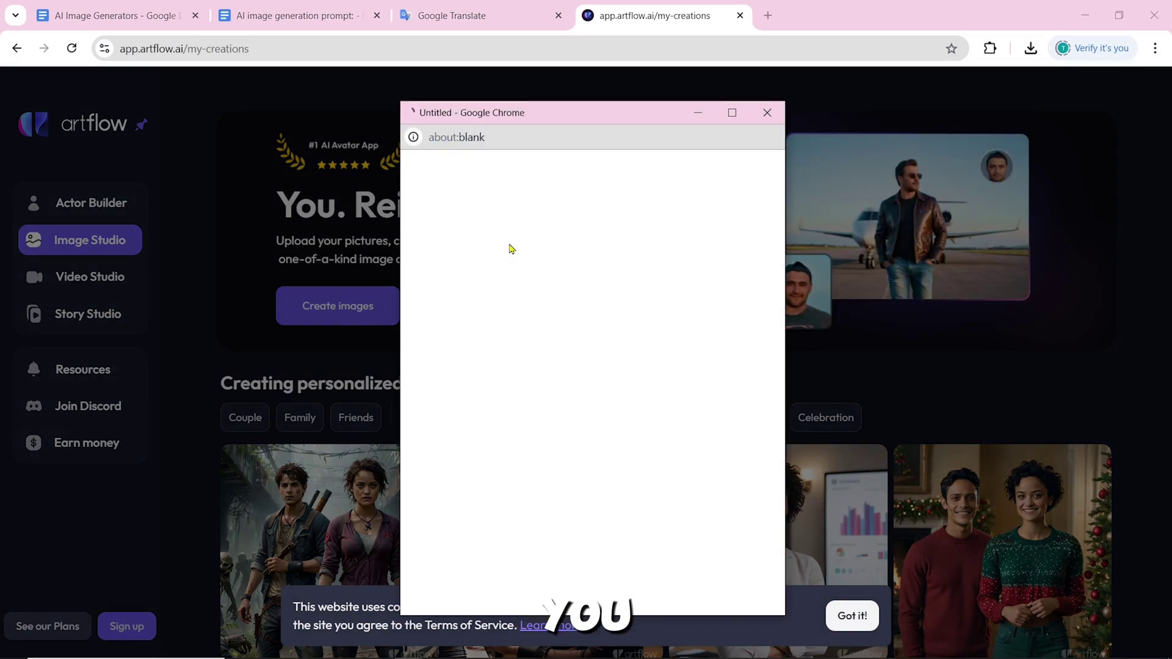
pyautogui.click(514, 336)
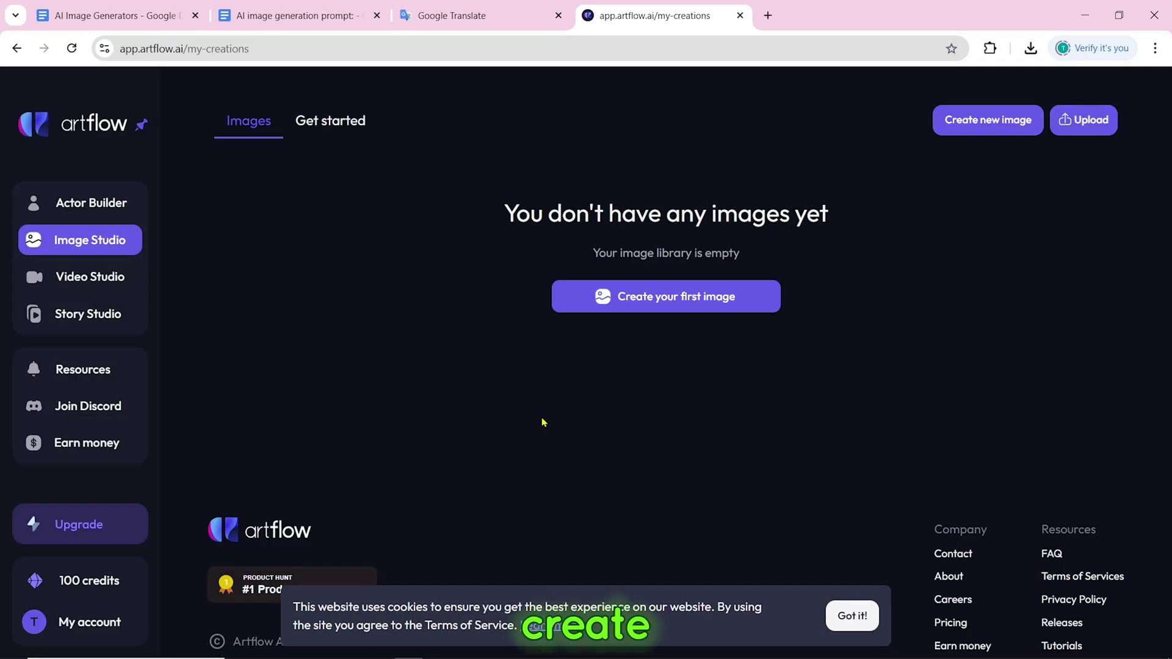
pyautogui.click(664, 298)
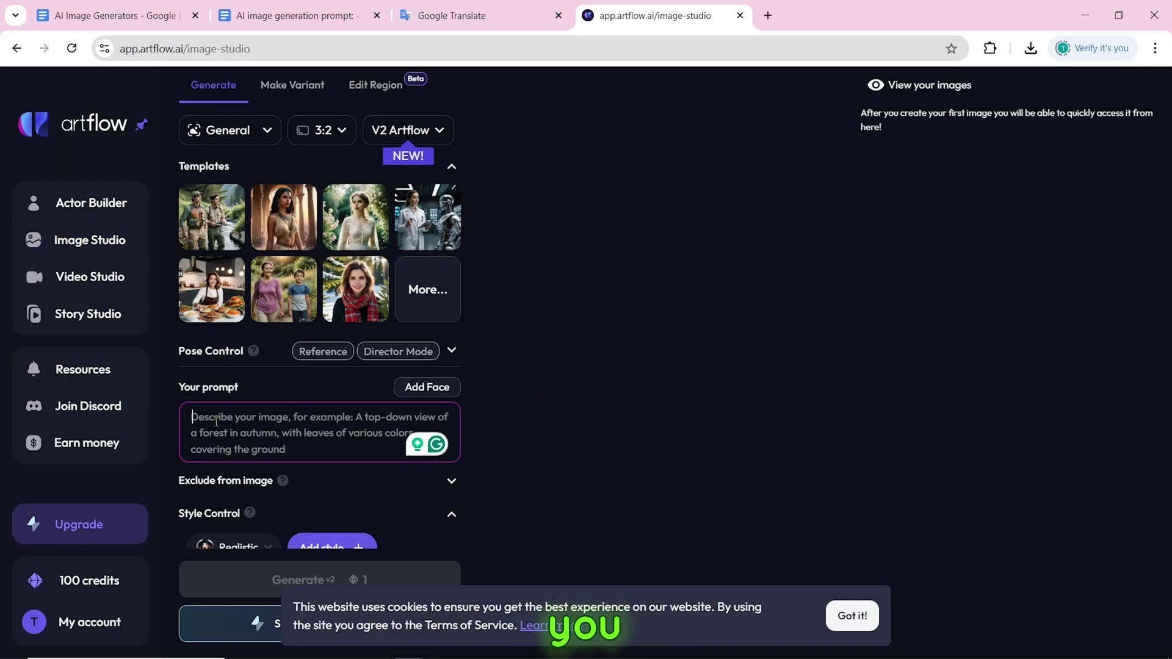
# Copy the teacher prompt from the Google Doc and paste it into Artflow's prompt box.
pyautogui.click(298, 15)
pyautogui.moveTo(747, 401); pyautogui.dragTo(317, 331)
pyautogui.rightClick(459, 356)
pyautogui.click(498, 298)
pyautogui.click(655, 15)
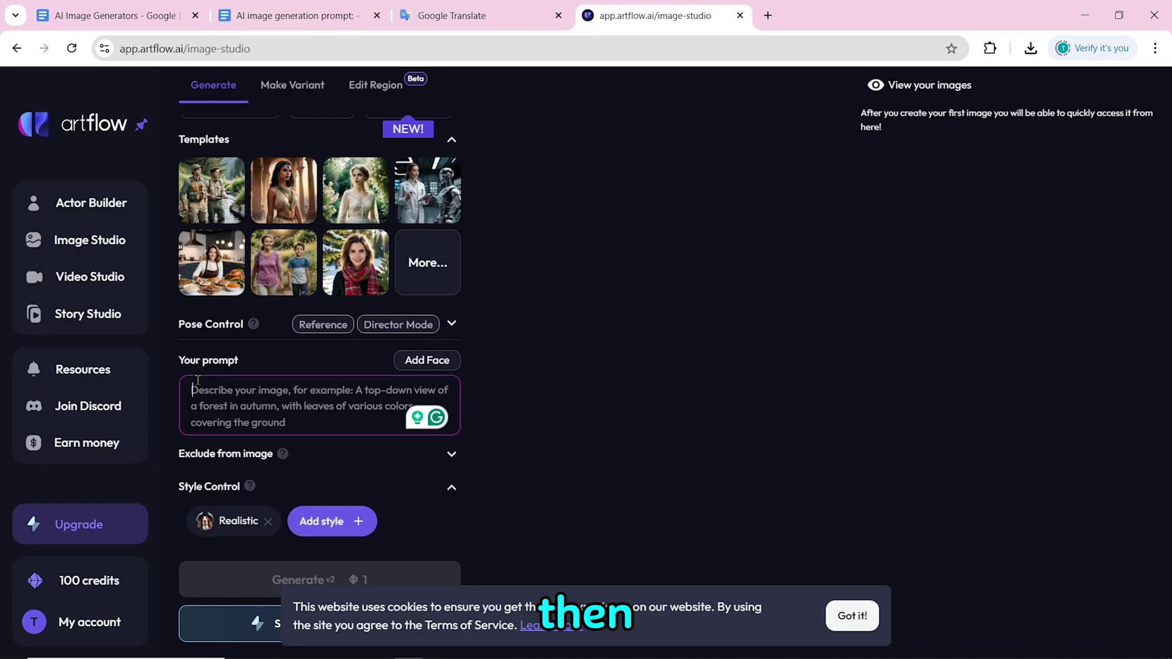
pyautogui.hotkey('ctrl', 'v')
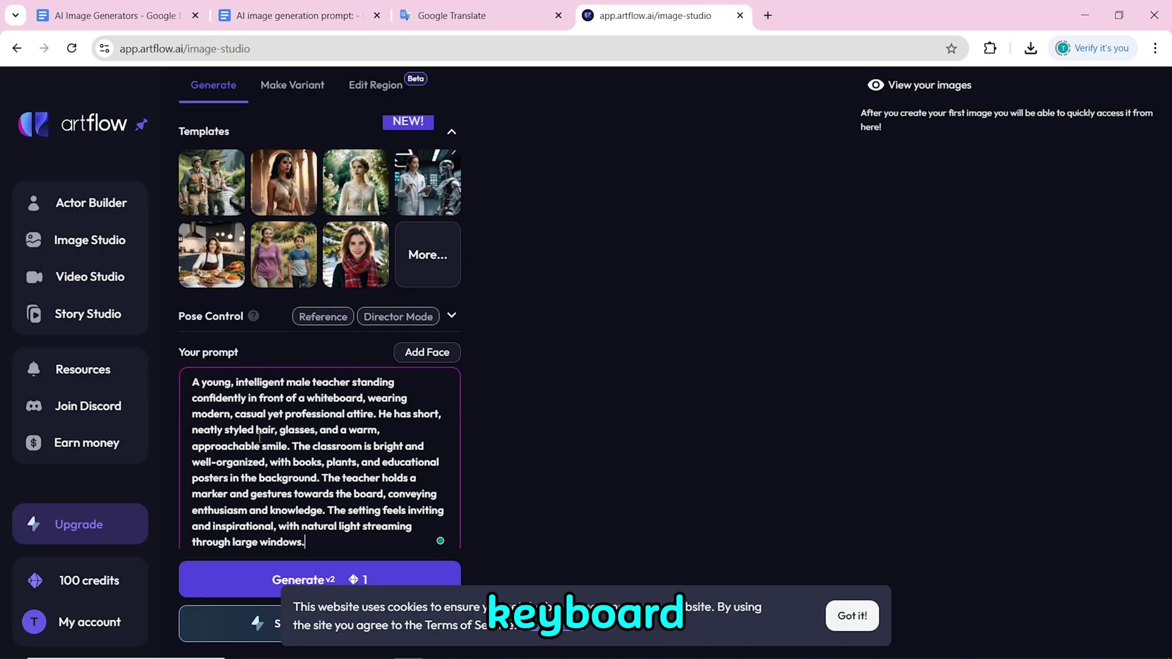
# Generate four Realistic images and download the crossed-arms teacher image.
pyautogui.scroll(-2, 260, 437)
pyautogui.click(410, 580)
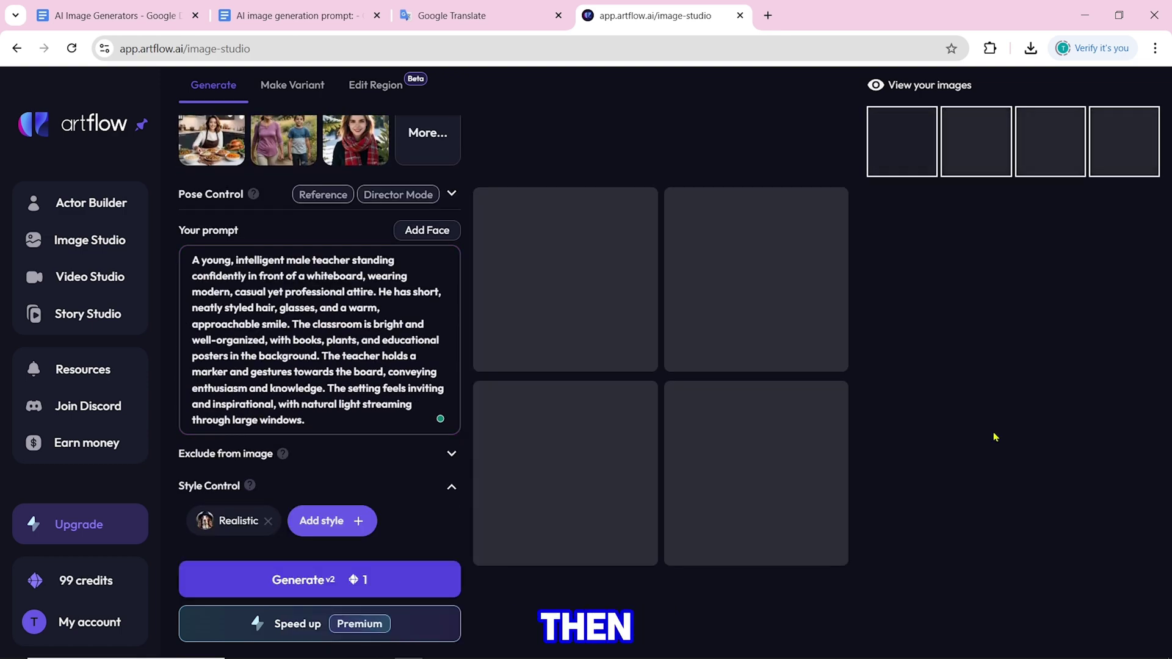
pyautogui.click(842, 250)
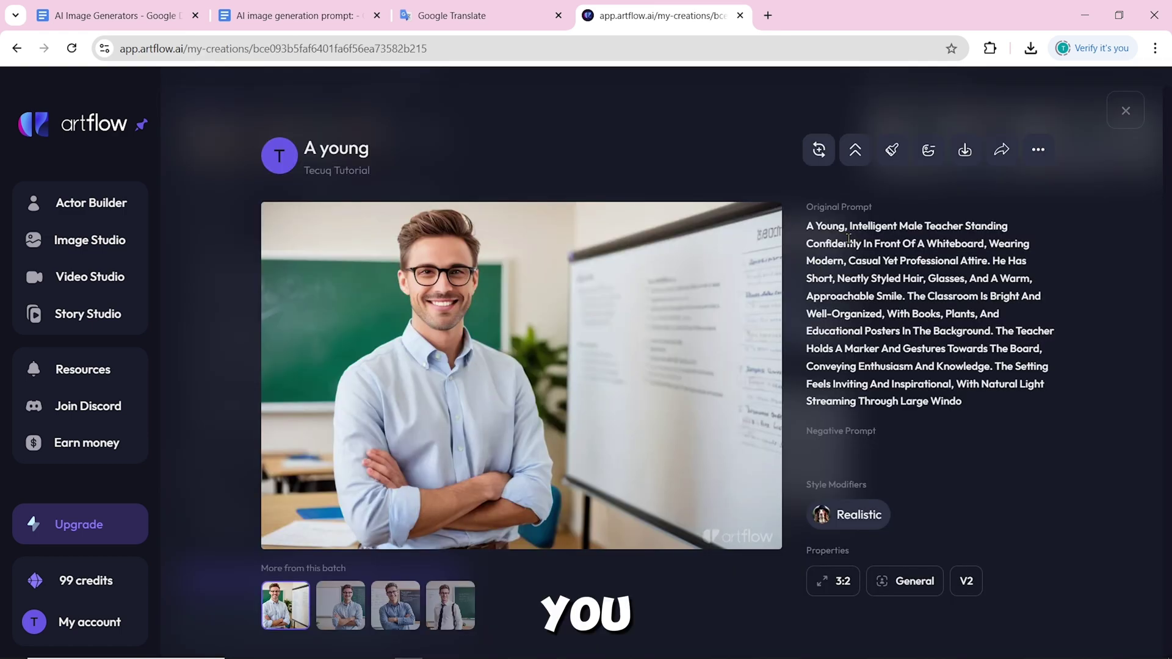
pyautogui.click(965, 148)
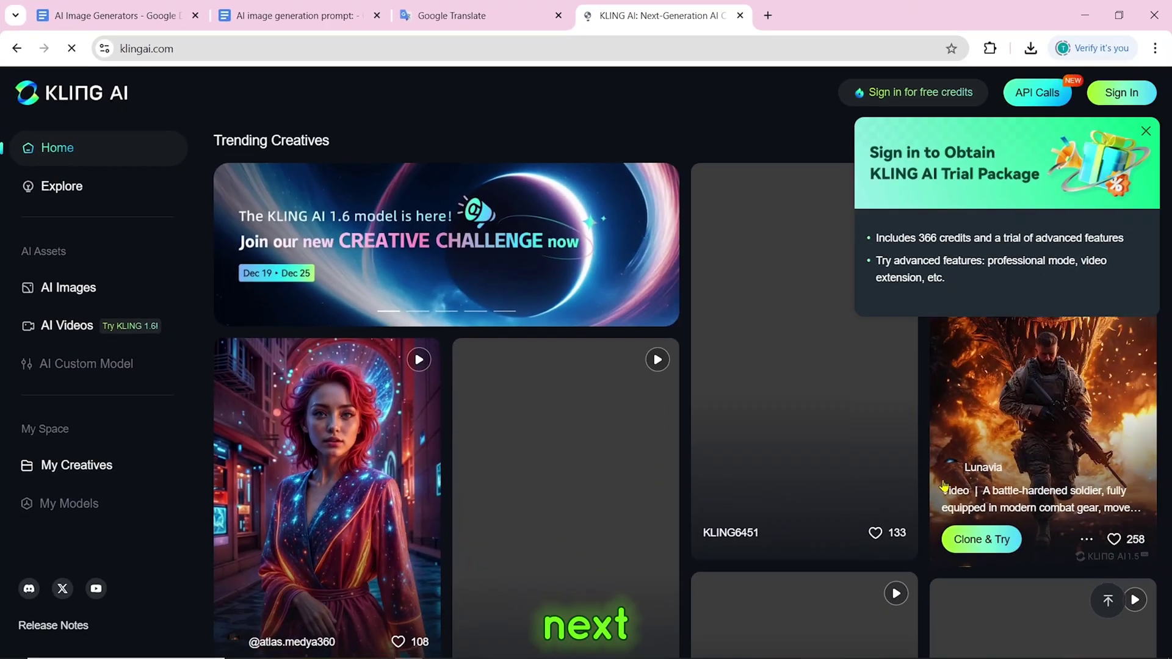
# Open Kling AI's AI Images section and switch the sign-in dialog to 'Sign up for free'.
pyautogui.scroll(-3, 944, 488)
pyautogui.scroll(-8, 943, 489)
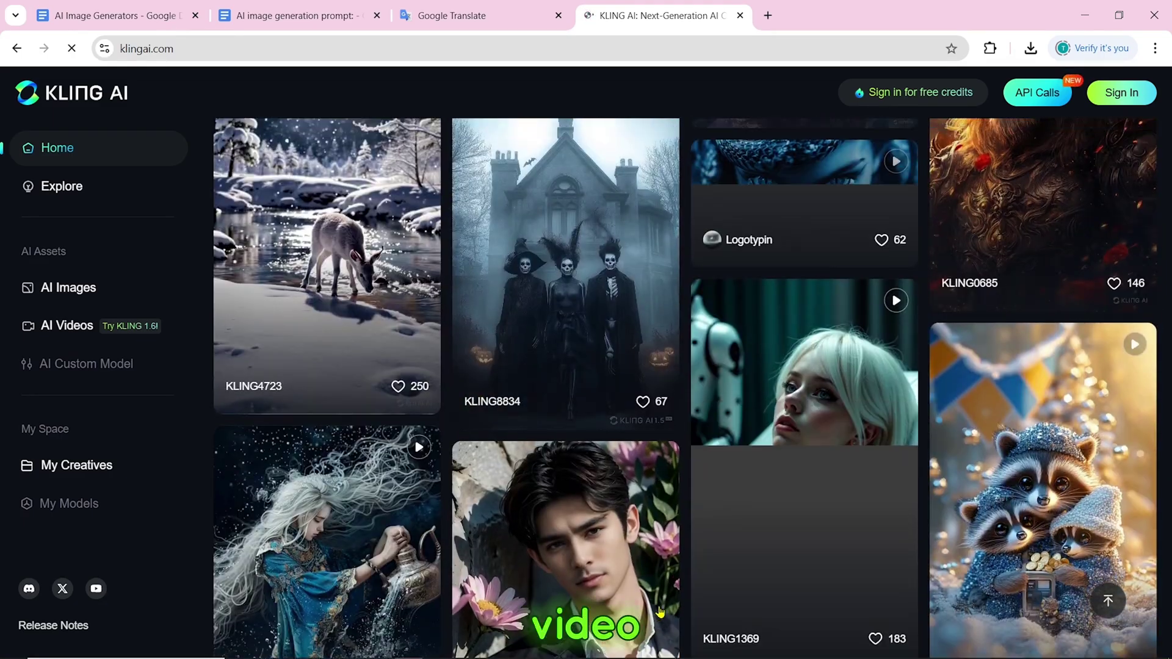
pyautogui.scroll(-3, 293, 502)
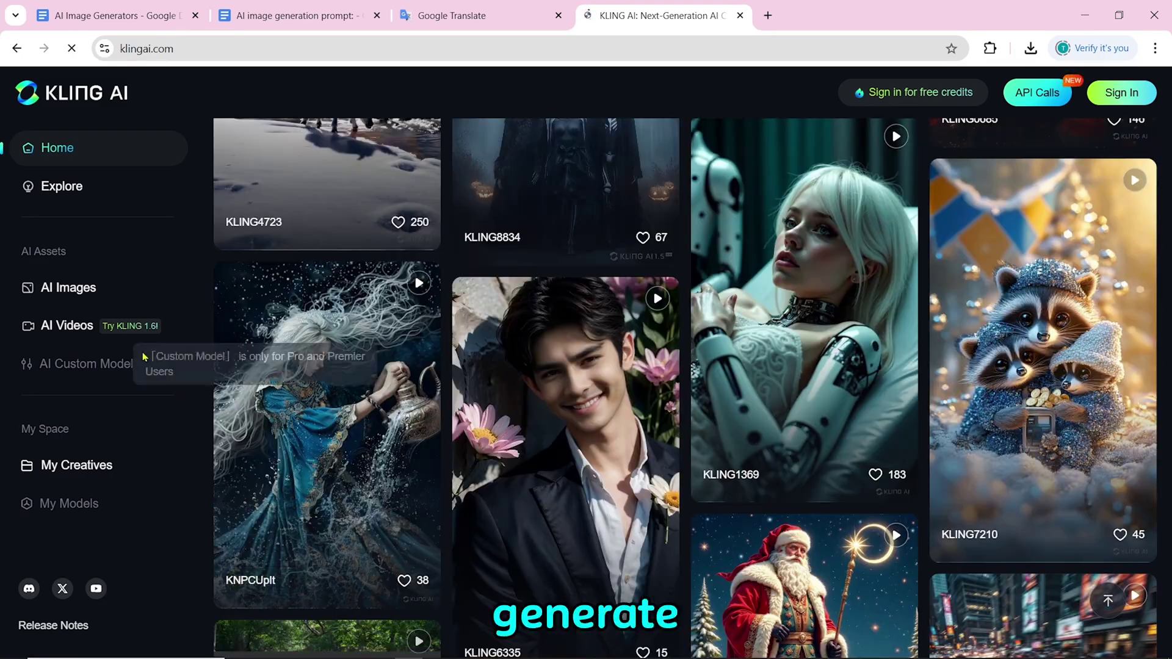
pyautogui.click(78, 289)
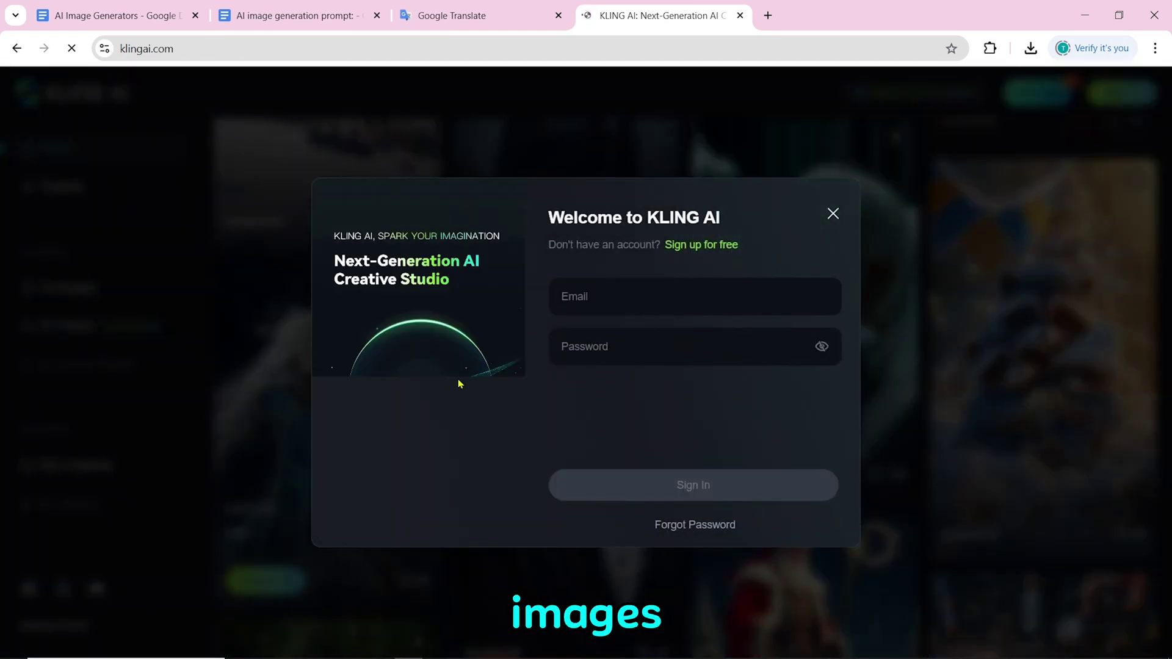
pyautogui.click(708, 246)
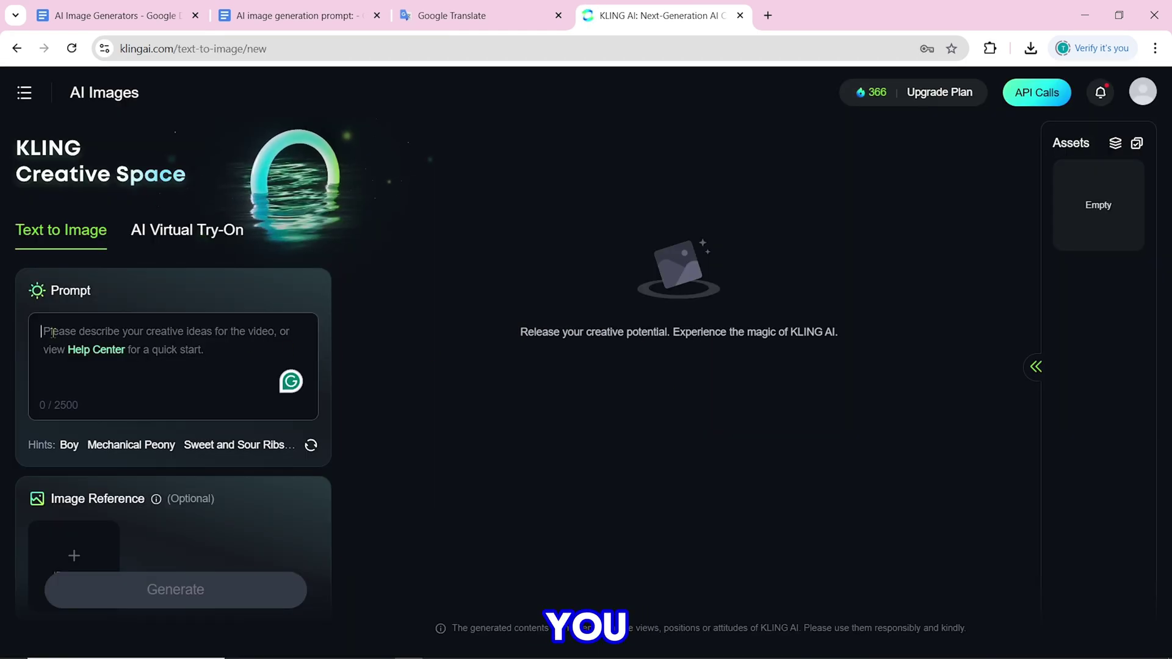
# Copy the teacher prompt from the Google Doc into Kling's Prompt box as plain text.
pyautogui.click(299, 15)
pyautogui.moveTo(754, 399); pyautogui.dragTo(363, 323)
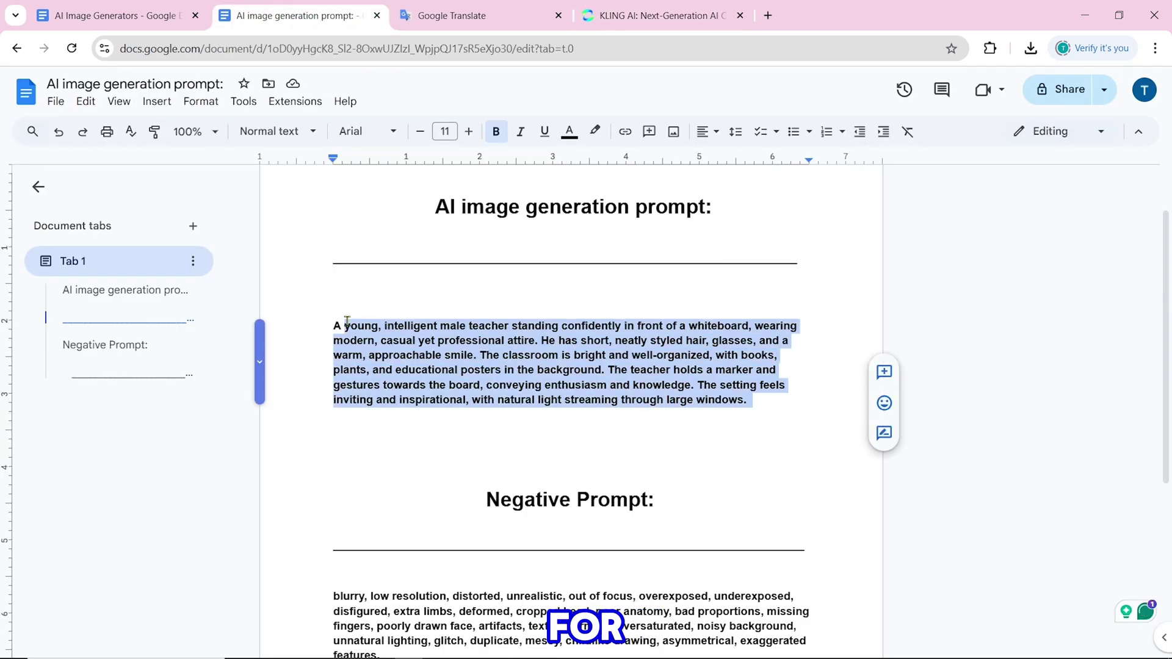
pyautogui.rightClick(444, 363)
pyautogui.click(487, 295)
pyautogui.click(660, 15)
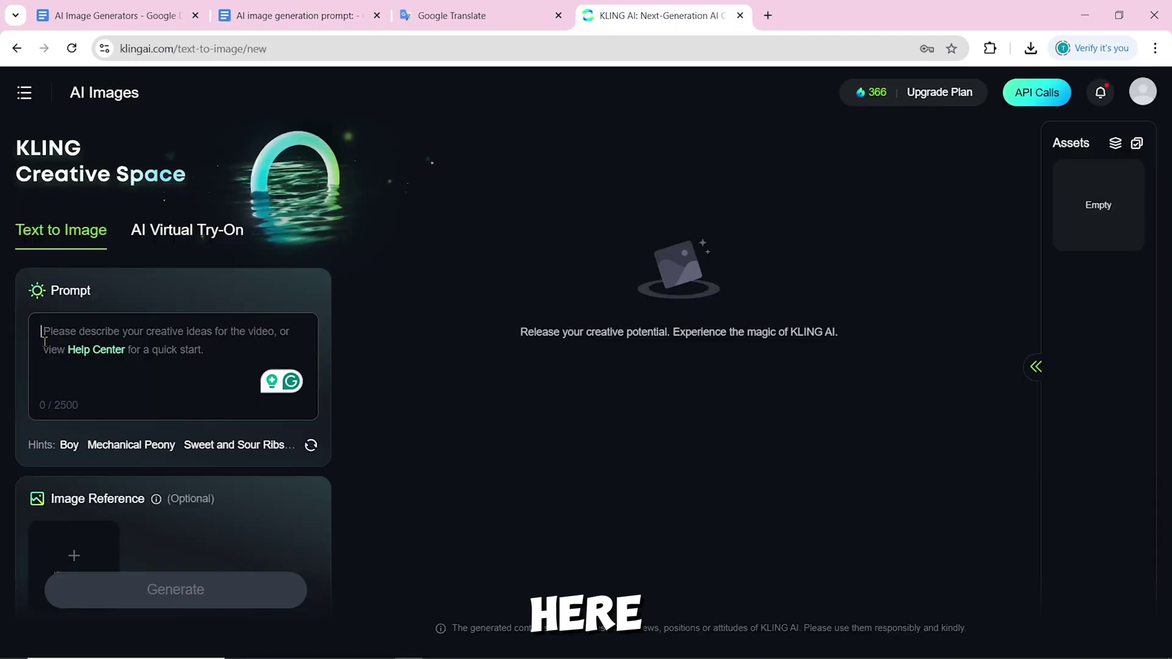
pyautogui.rightClick(79, 345)
pyautogui.click(116, 162)
# Generate four 1:1 images and download the first teacher image.
pyautogui.scroll(-5, 257, 504)
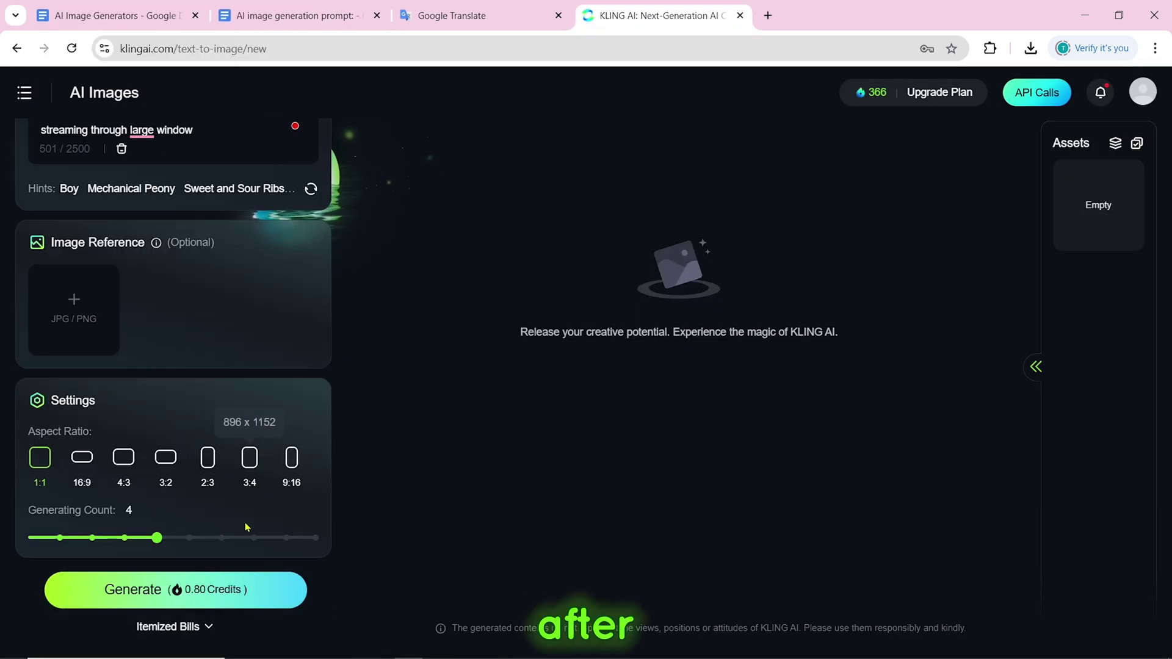
pyautogui.click(242, 591)
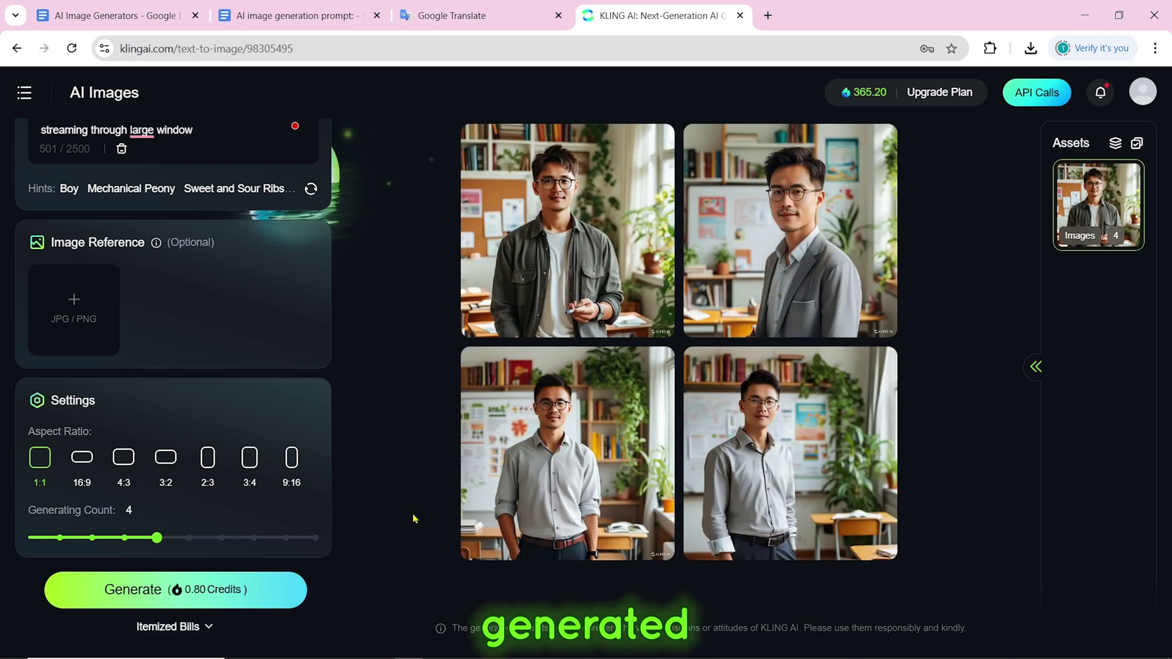
pyautogui.click(567, 230)
pyautogui.click(839, 600)
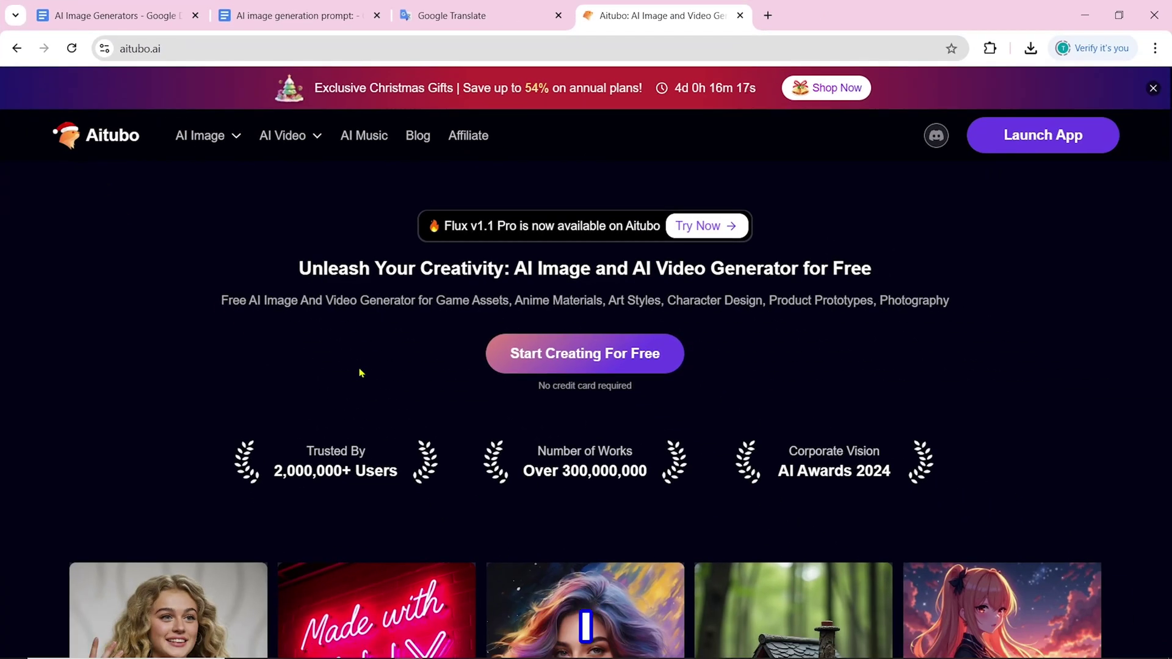
# Launch Aitubo's AI Image creator with 'Start Creating For Free' and dismiss the Flux 1.1 Pro promotion.
pyautogui.scroll(-7, 1136, 464)
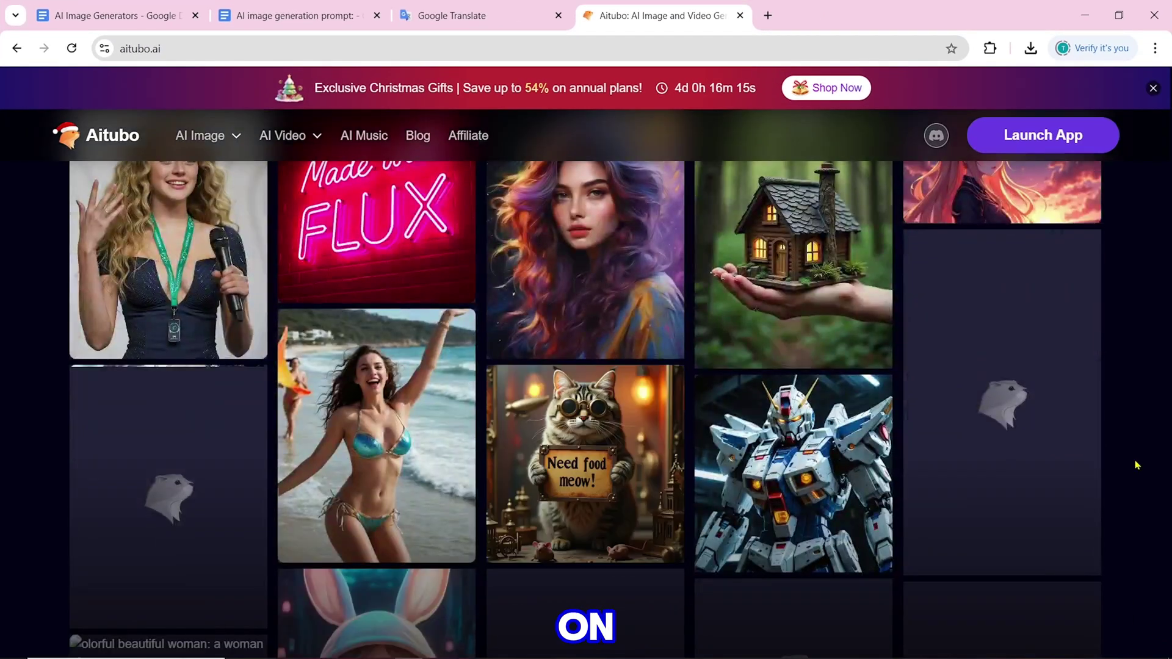
pyautogui.scroll(-5, 1136, 465)
pyautogui.scroll(-1, 584, 366)
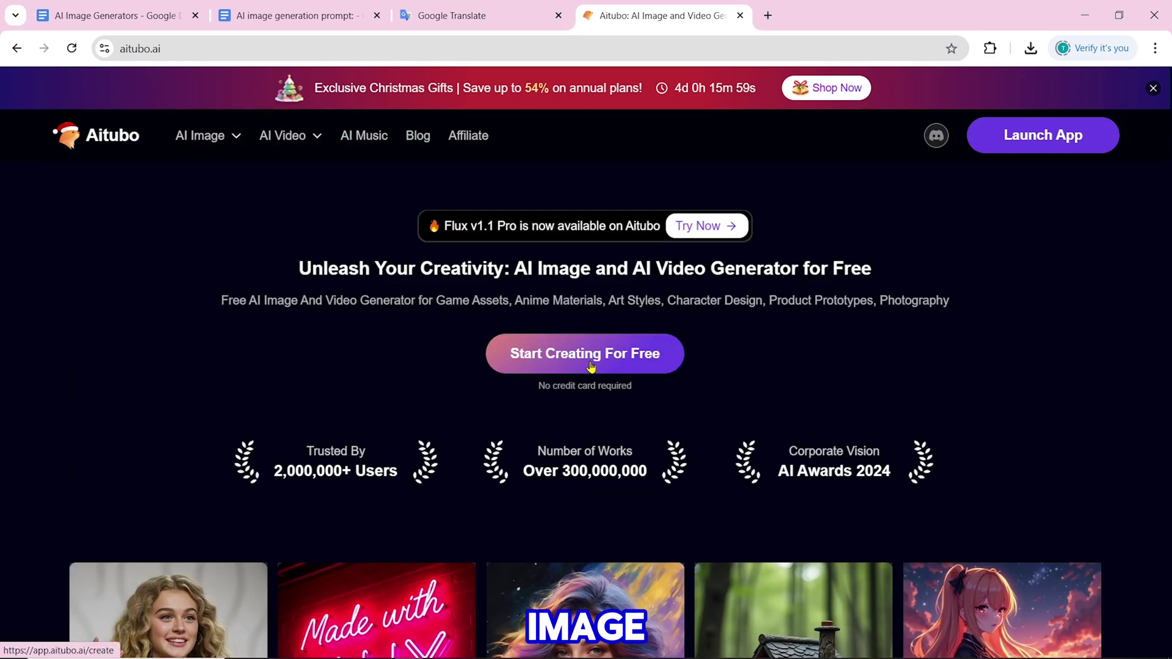
pyautogui.click(591, 367)
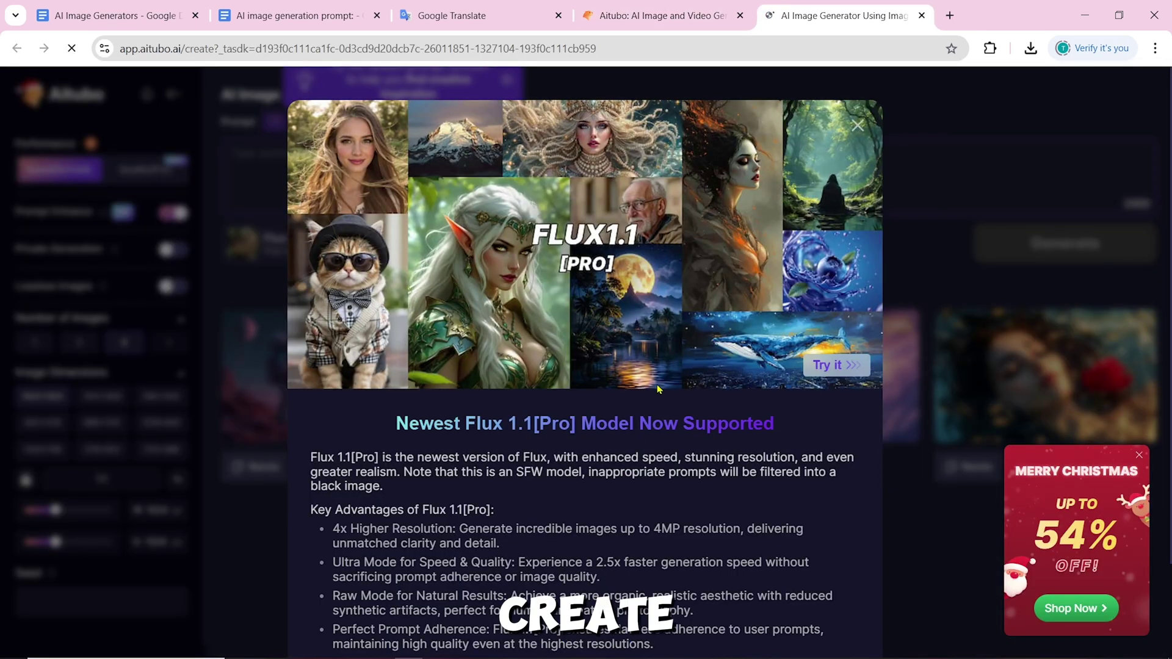
pyautogui.click(857, 125)
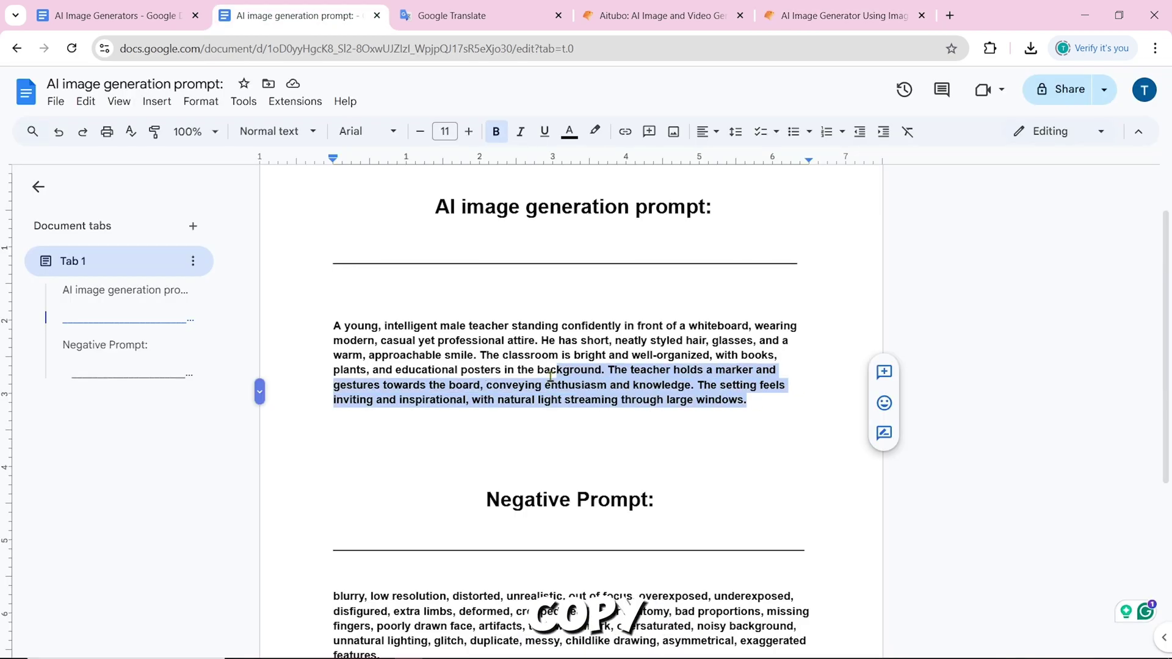
# Copy the teacher prompt paragraph and paste it into Aitubo's prompt box.
pyautogui.moveTo(554, 368); pyautogui.dragTo(298, 327)
pyautogui.rightClick(471, 259)
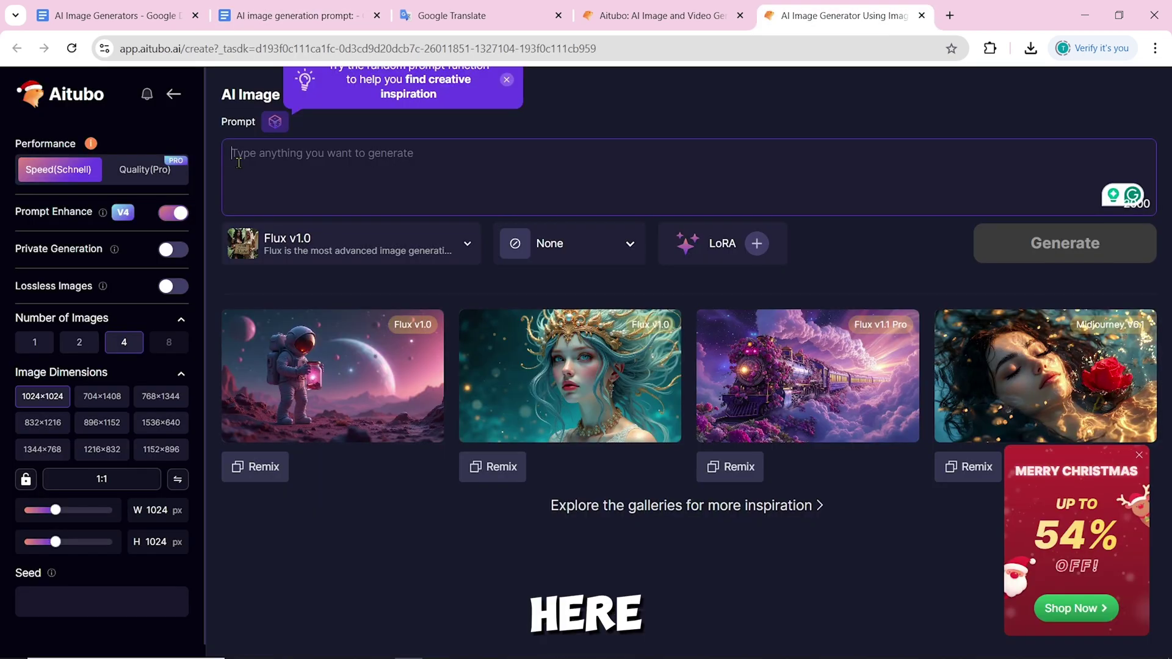
pyautogui.rightClick(239, 163)
pyautogui.click(281, 314)
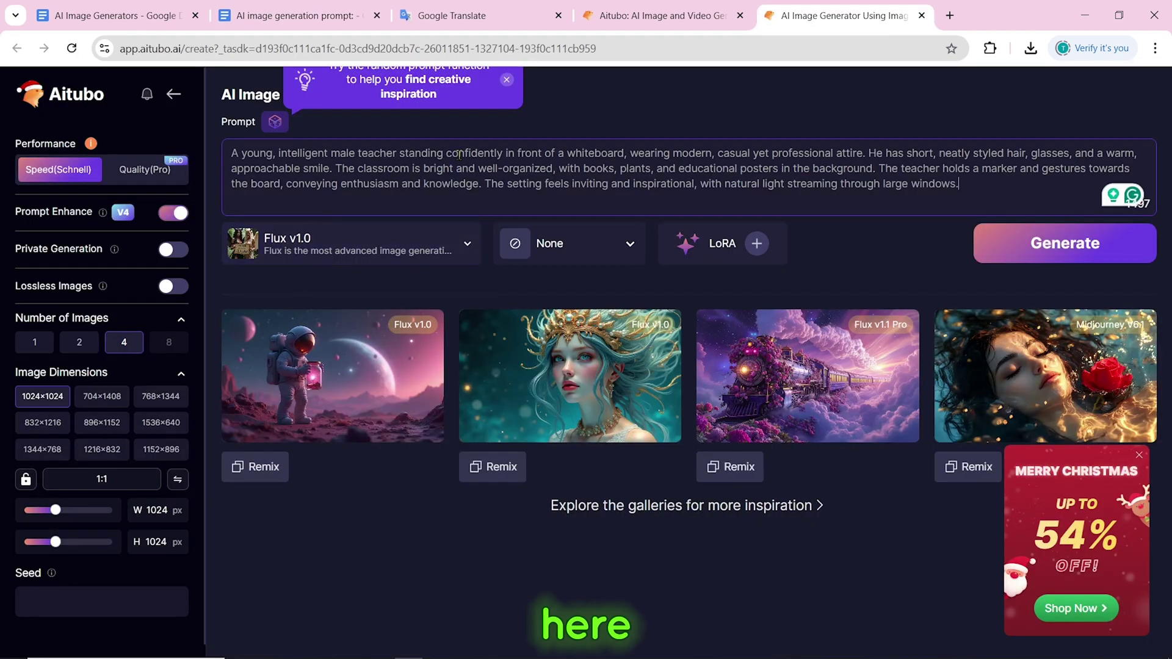
# Sign in with Google, generate four Flux v1.0 images, and download the third teacher image.
pyautogui.click(1024, 245)
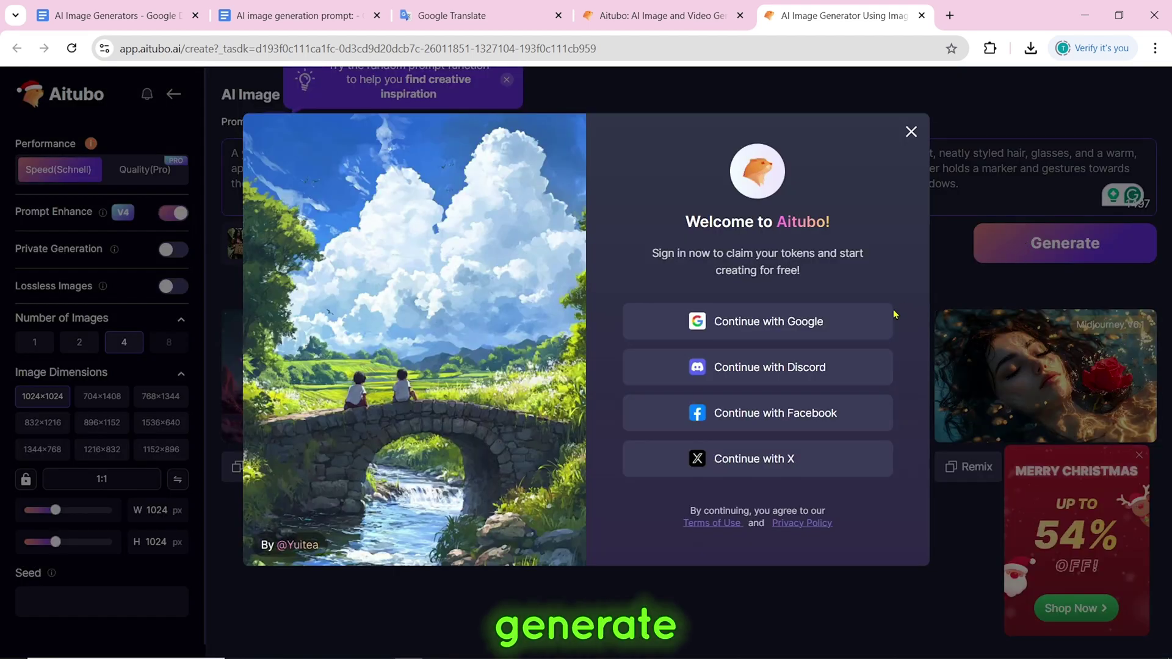
pyautogui.click(805, 324)
pyautogui.click(702, 309)
pyautogui.click(894, 444)
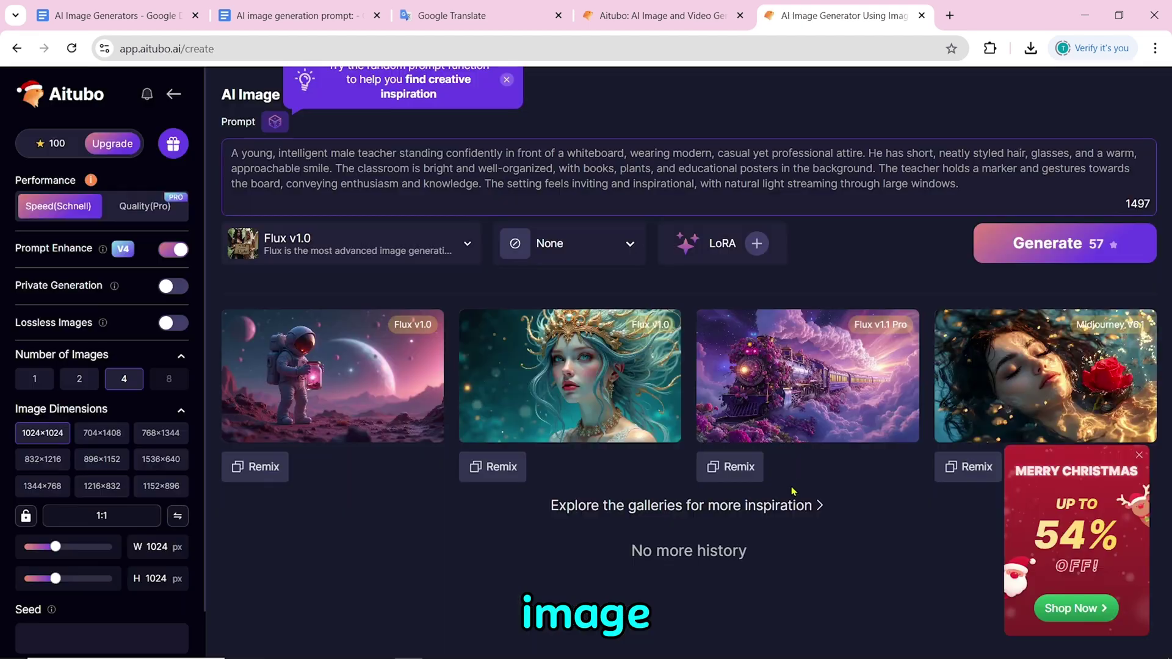
pyautogui.click(1013, 241)
pyautogui.scroll(-2, 860, 595)
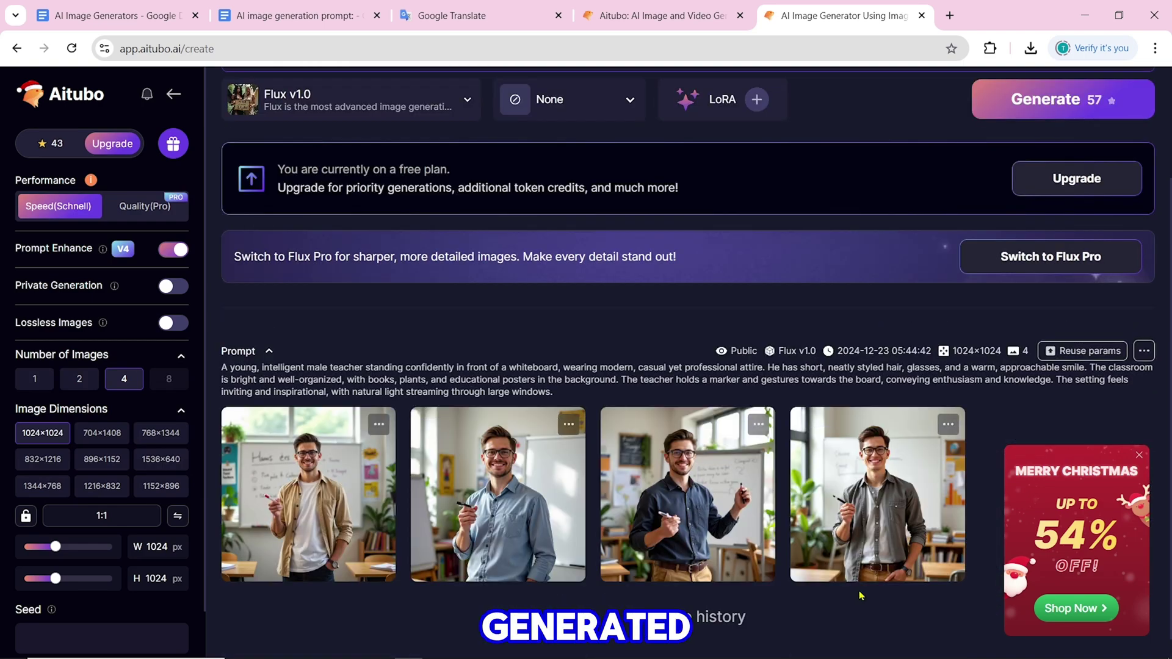
pyautogui.click(712, 446)
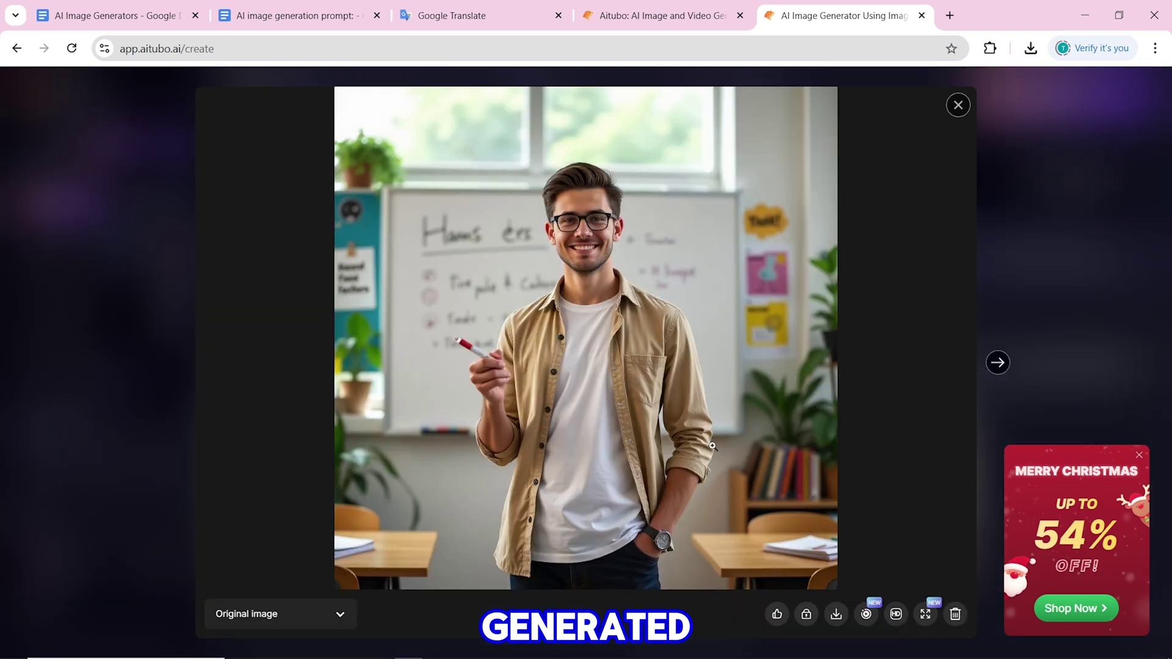
pyautogui.click(837, 615)
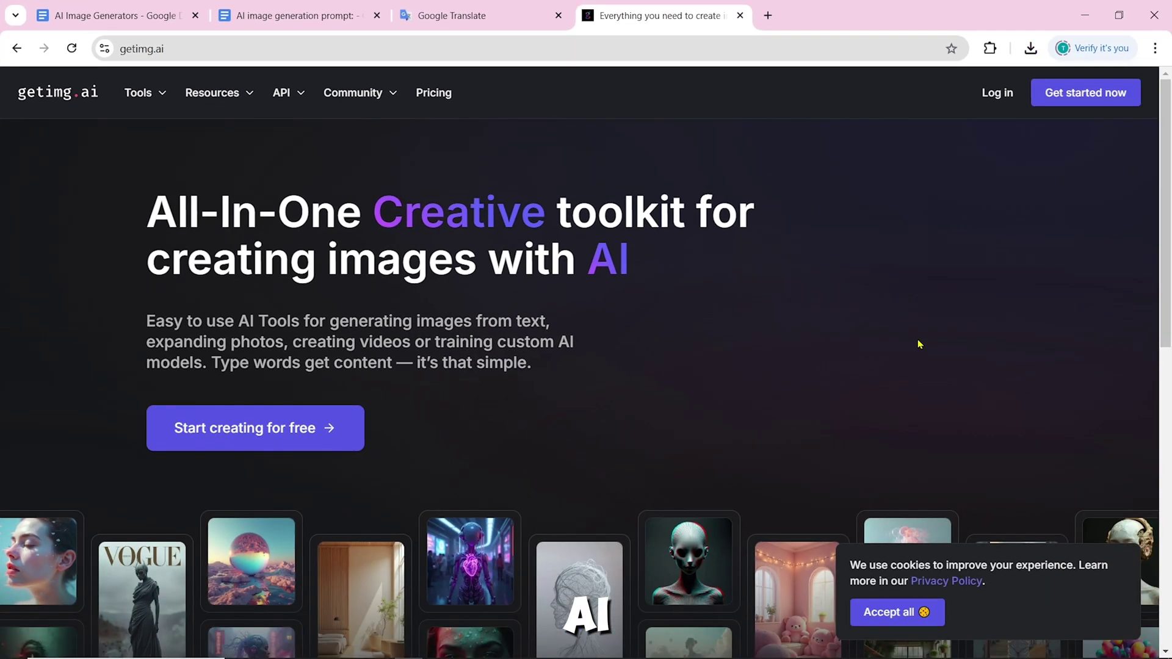
# Browse the getimg.ai homepage, then start the text-to-image generator via 'Start creating for free'.
pyautogui.scroll(-4, 920, 344)
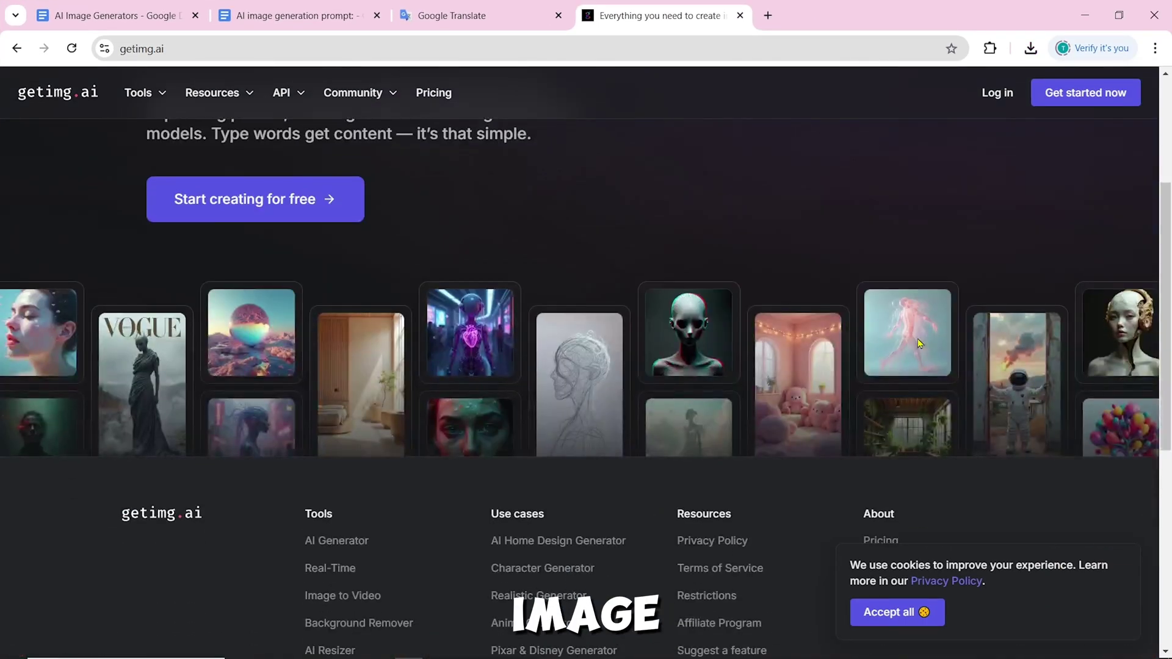
pyautogui.scroll(-7, 920, 344)
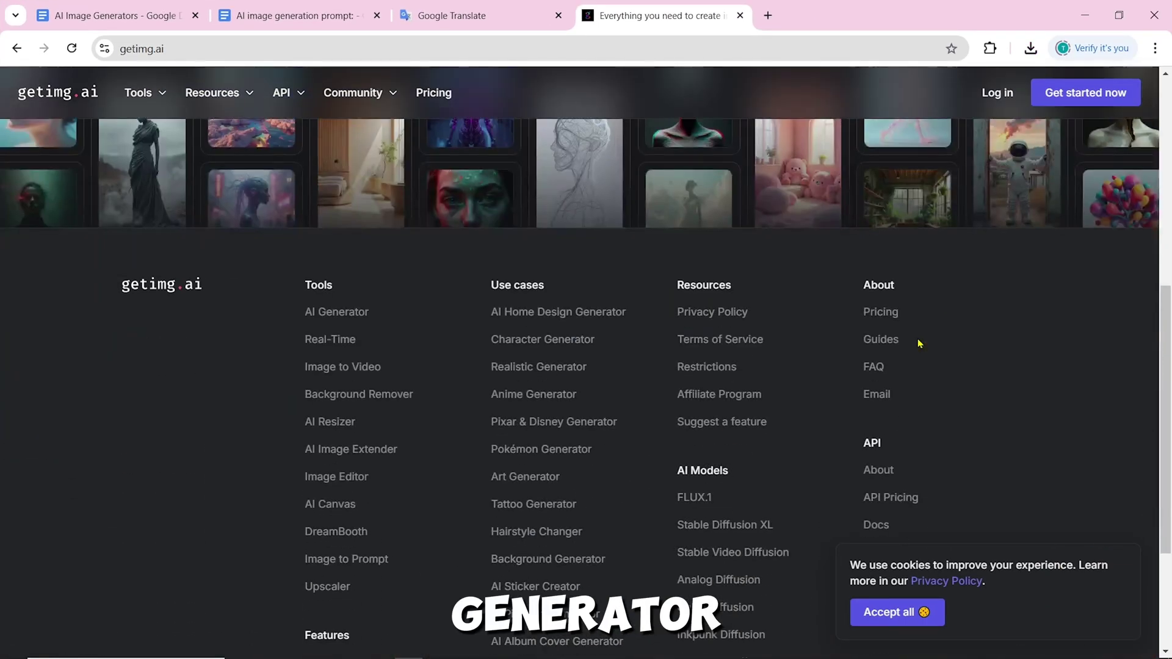
pyautogui.scroll(15, 920, 344)
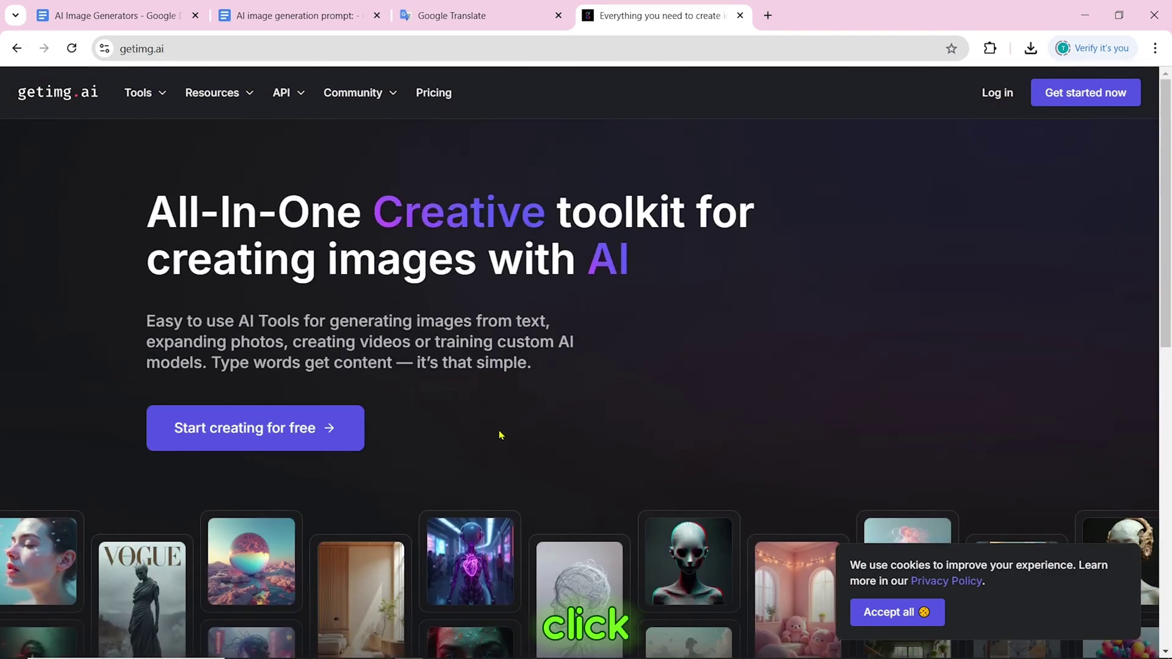
pyautogui.click(290, 437)
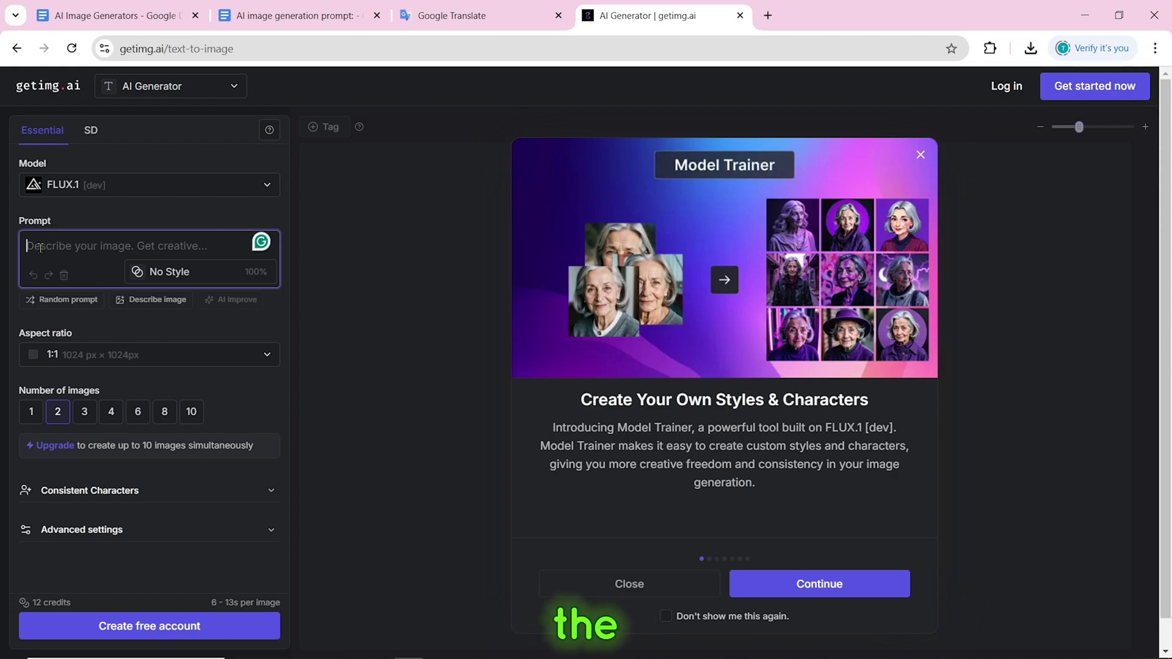
# Copy the teacher prompt from the Google Doc into getimg.ai's prompt box.
pyautogui.click(299, 16)
pyautogui.rightClick(690, 342)
pyautogui.click(727, 295)
pyautogui.click(659, 16)
pyautogui.rightClick(27, 244)
pyautogui.click(46, 393)
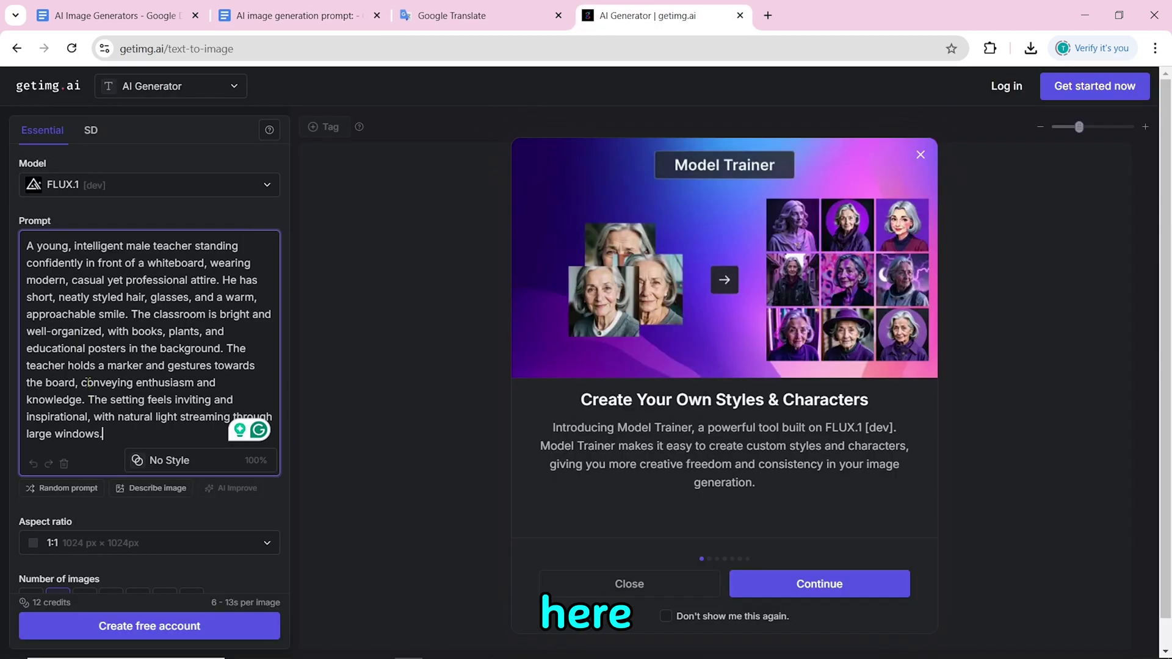
# Keep the square 1:1 aspect ratio and register a free getimg.ai account.
pyautogui.scroll(-1, 238, 430)
pyautogui.click(253, 362)
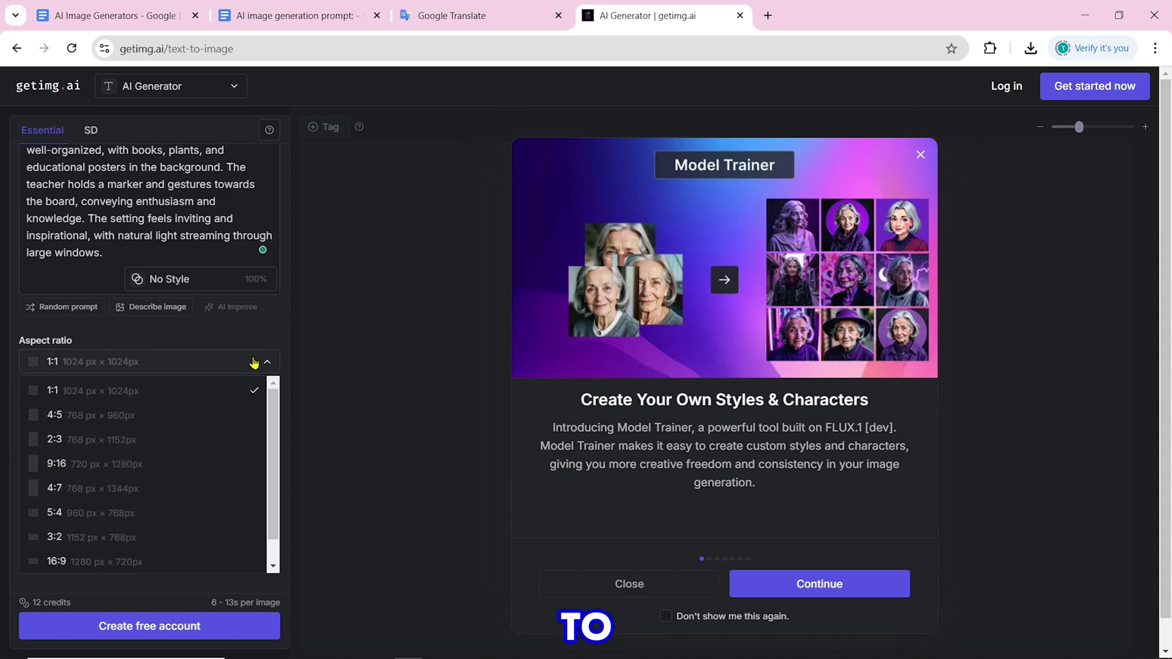
pyautogui.click(255, 363)
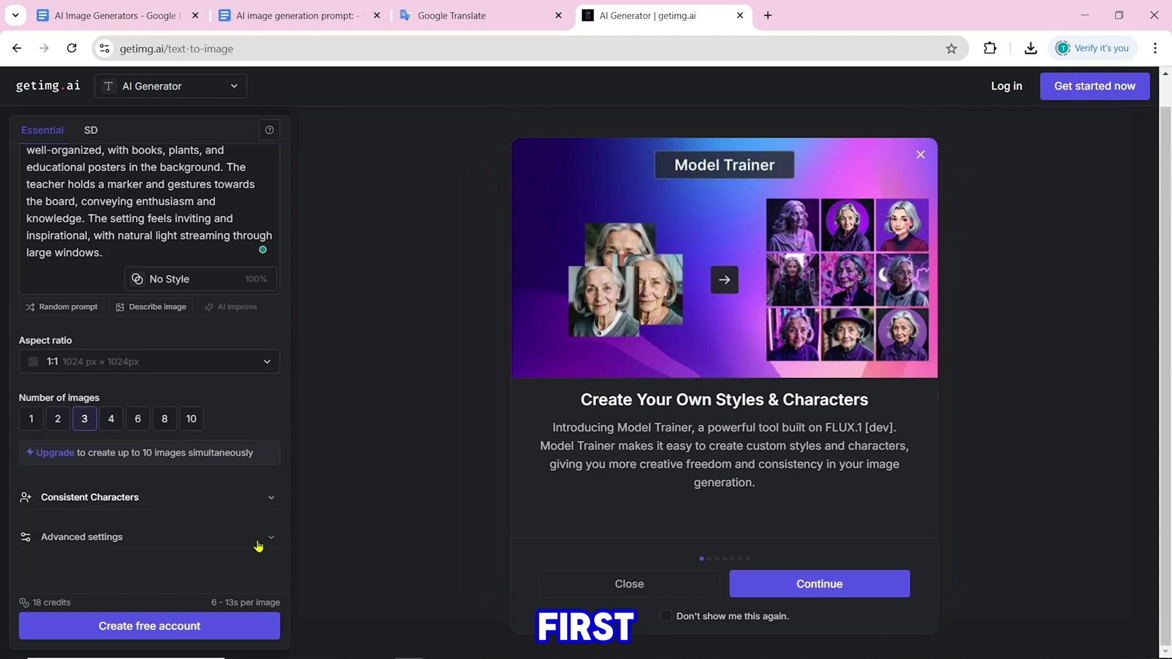
pyautogui.click(186, 626)
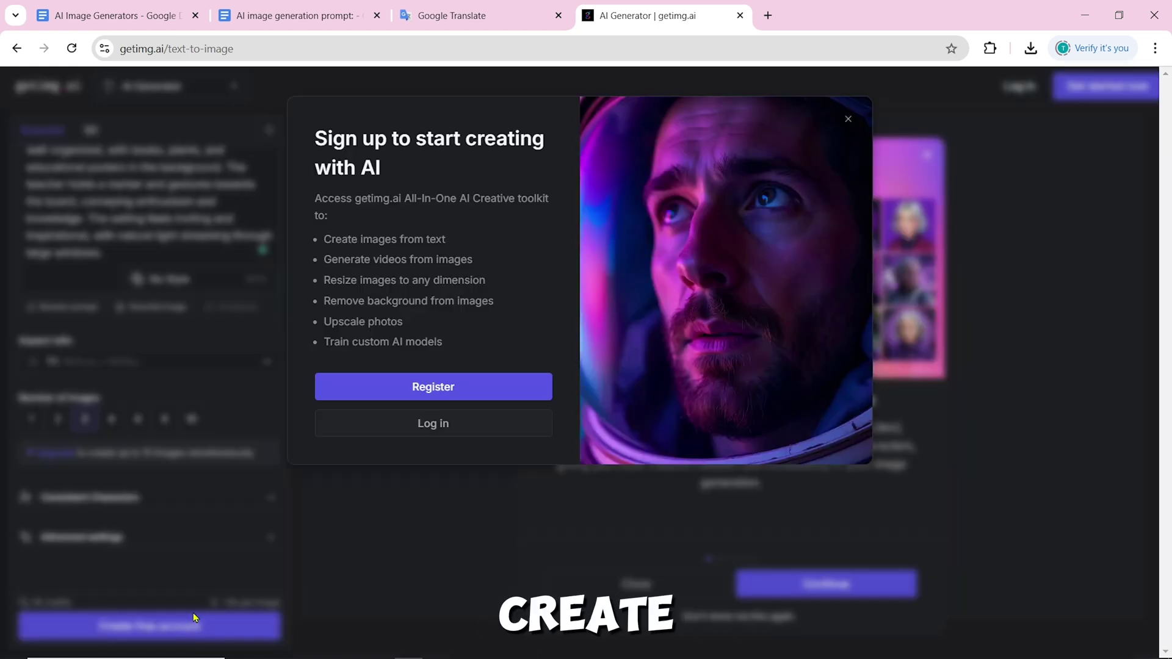
pyautogui.click(427, 387)
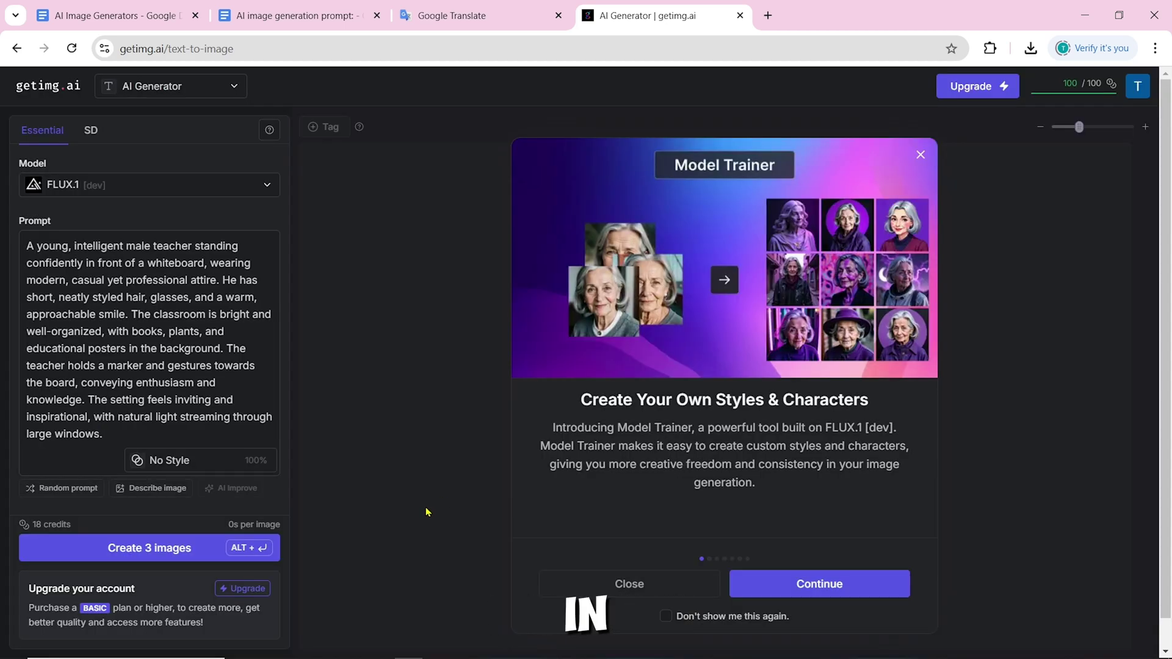
# Create three images and download the first one as a JPEG.
pyautogui.click(138, 550)
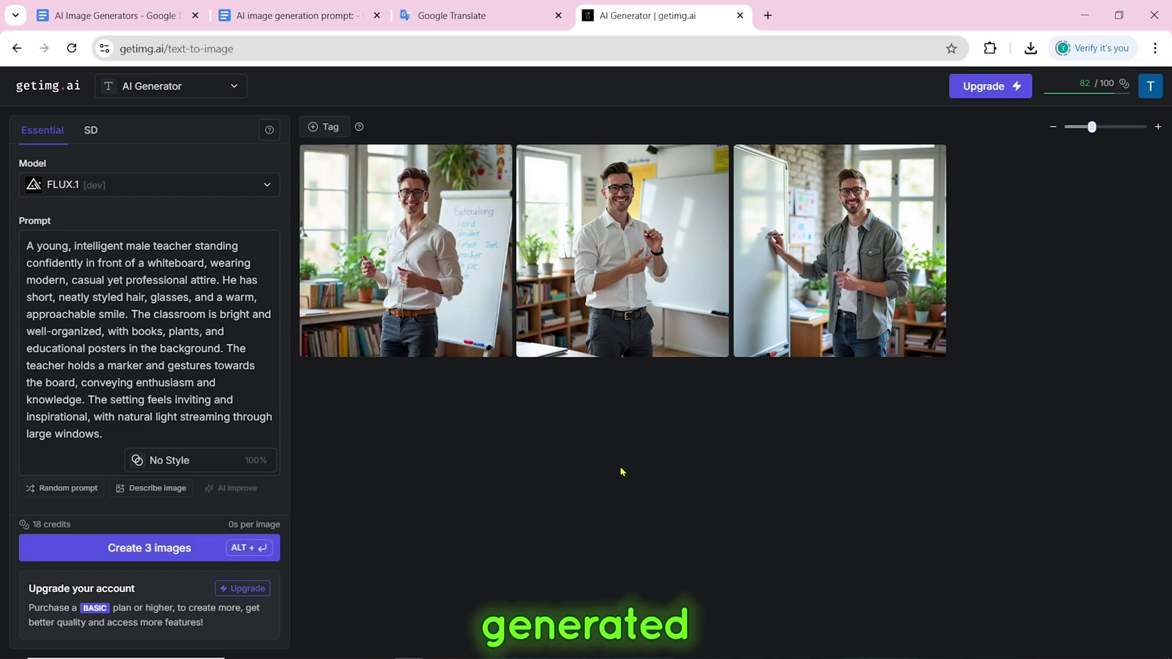
pyautogui.click(423, 275)
pyautogui.click(305, 544)
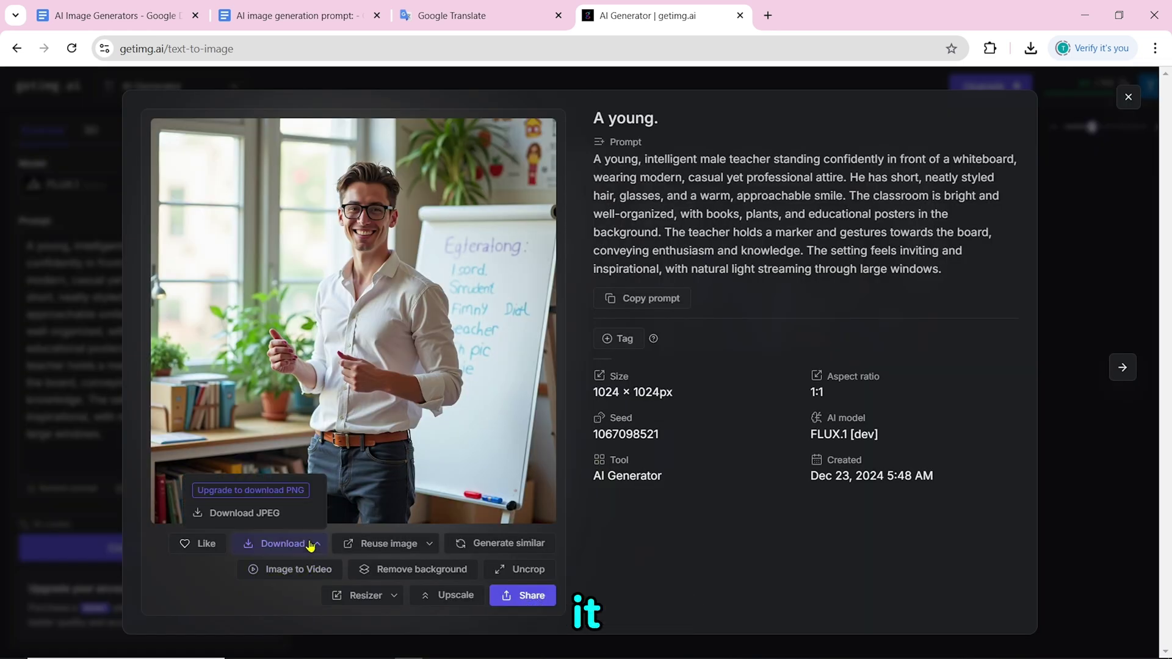
pyautogui.click(264, 515)
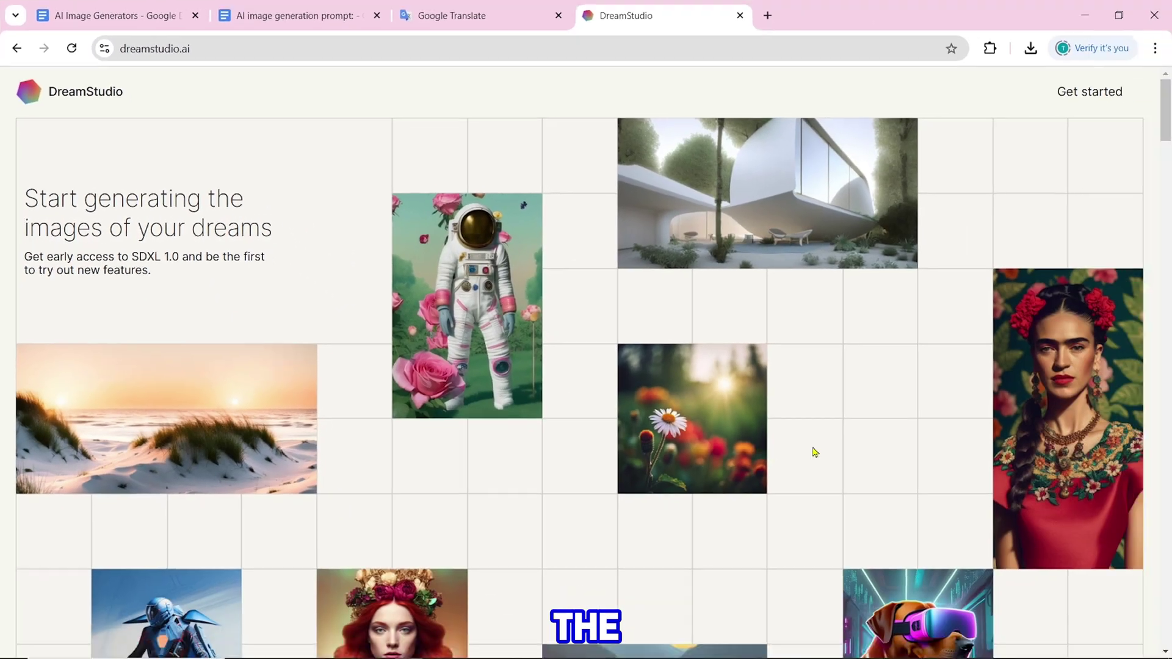
# Scroll through DreamStudio's Generate page with its default fractal landscape prompt and 4-image setting.
pyautogui.scroll(-8, 873, 450)
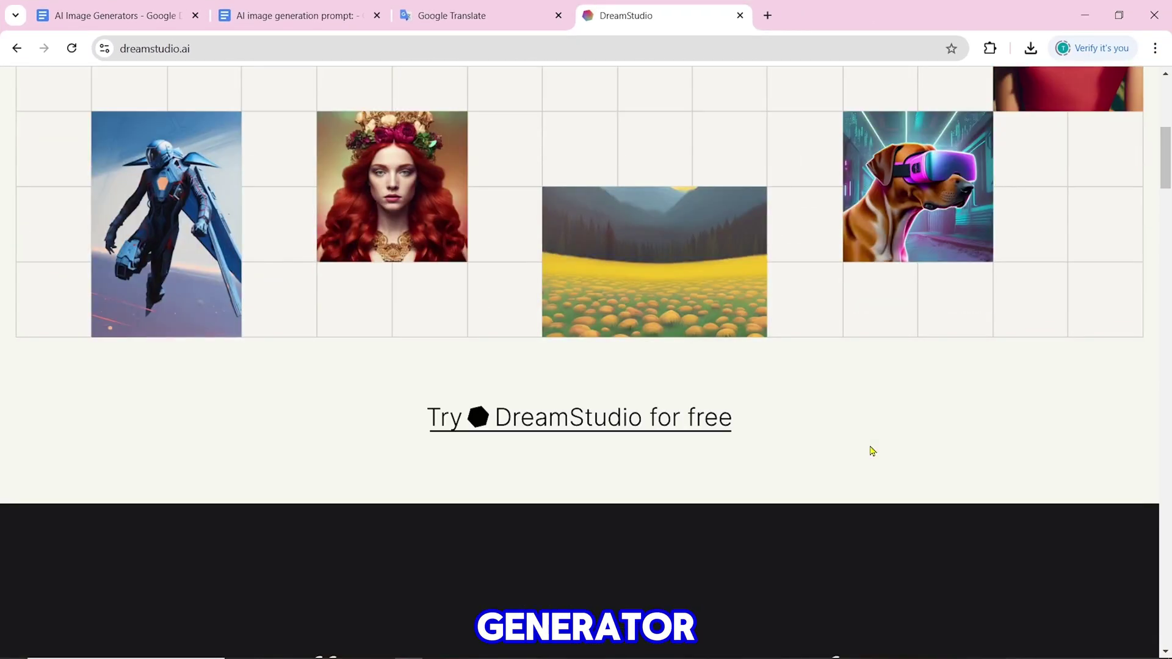
pyautogui.scroll(-3, 873, 450)
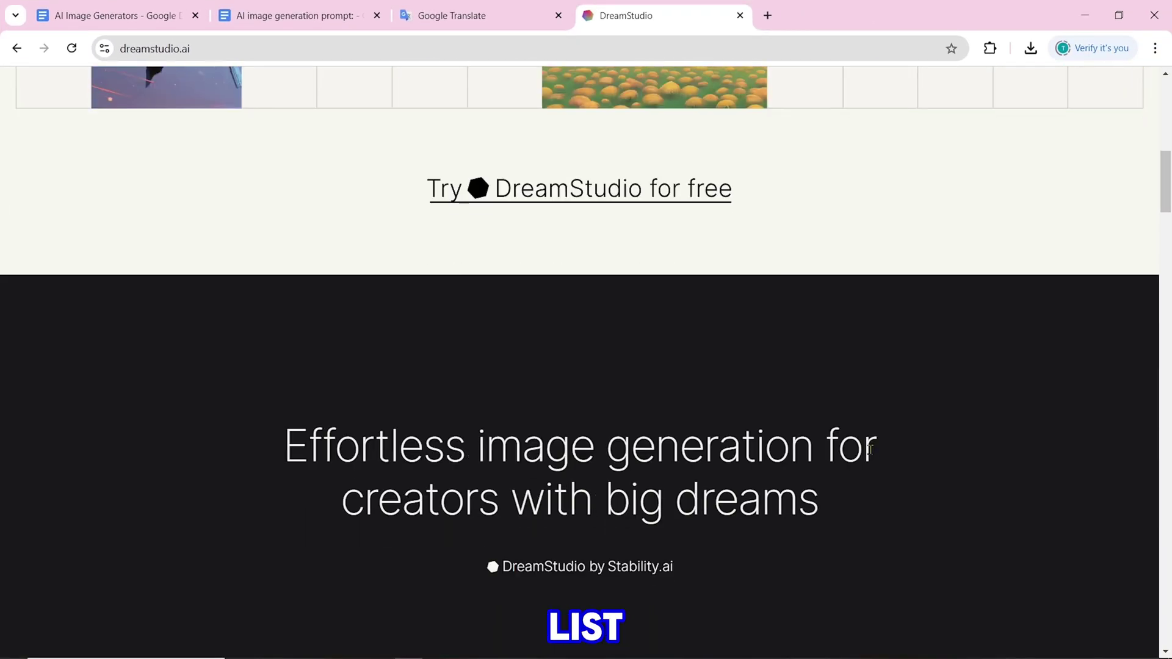
pyautogui.scroll(10, 870, 452)
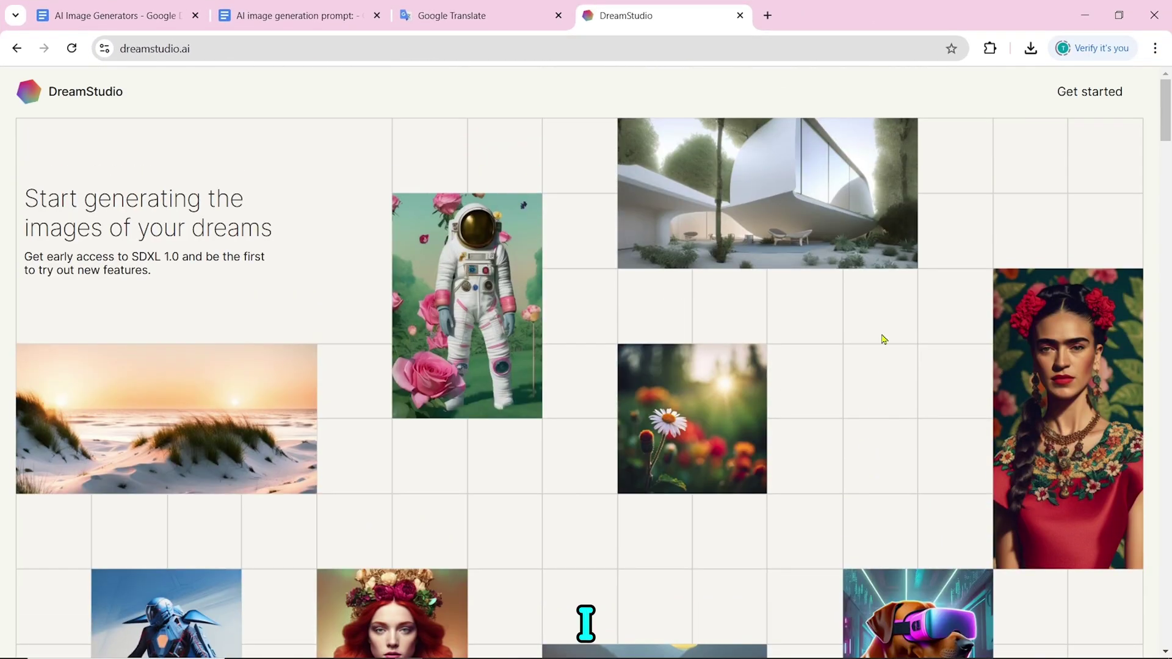
pyautogui.scroll(-5, 884, 340)
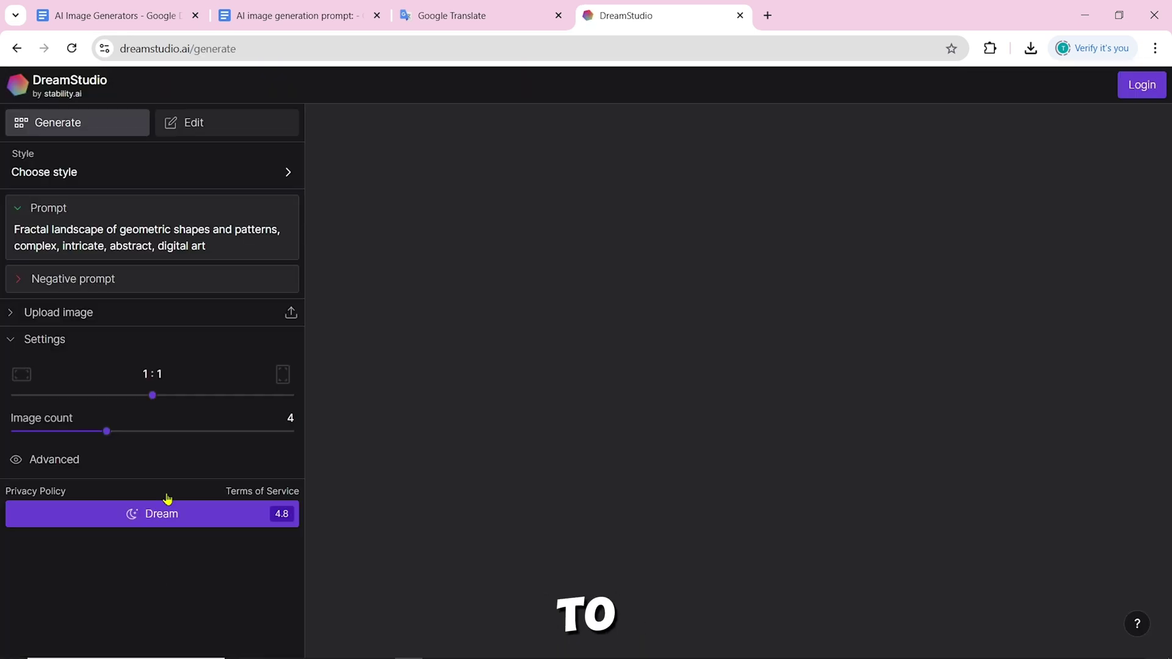
# Paste the teacher prompt from the Google Doc into DreamStudio's Prompt field.
pyautogui.click(154, 230)
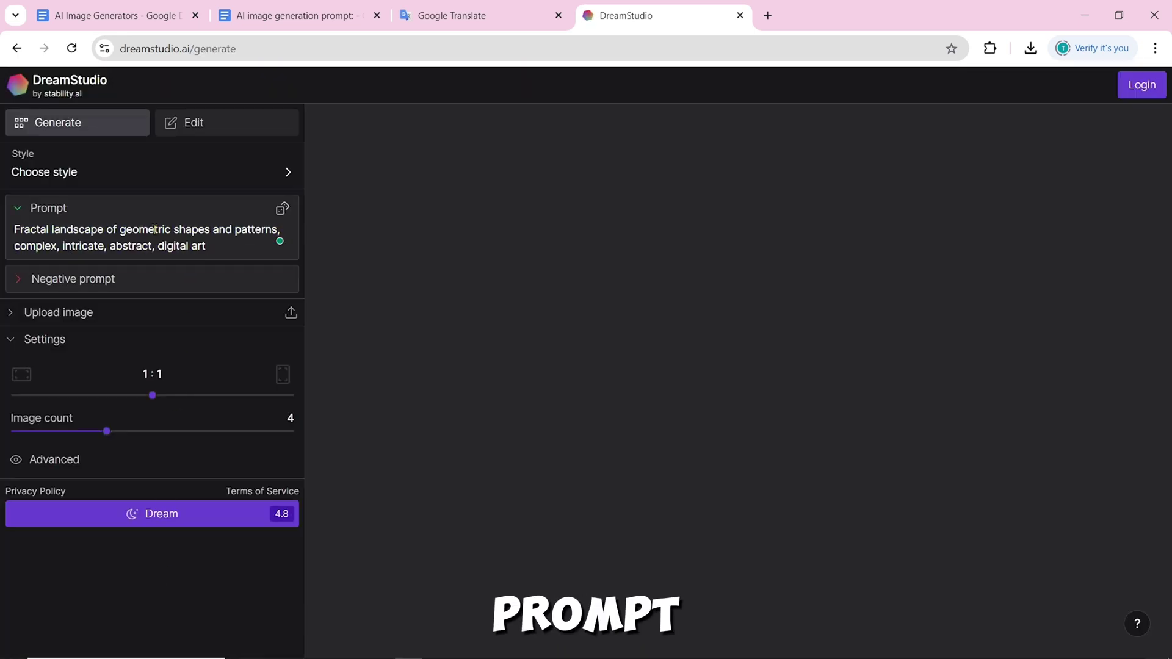
pyautogui.click(272, 6)
pyautogui.moveTo(747, 401); pyautogui.dragTo(334, 325)
pyautogui.rightClick(452, 354)
pyautogui.click(492, 297)
pyautogui.click(625, 15)
pyautogui.rightClick(53, 234)
pyautogui.click(96, 383)
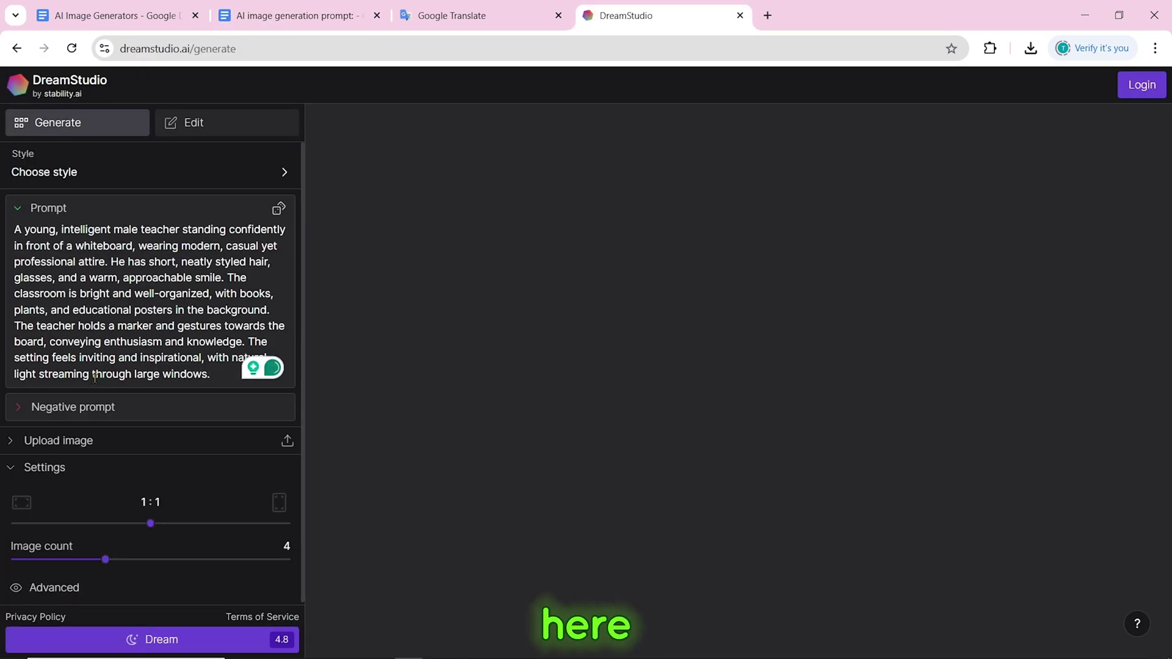
# Paste the negative prompt from the document into the Negative prompt field.
pyautogui.click(20, 409)
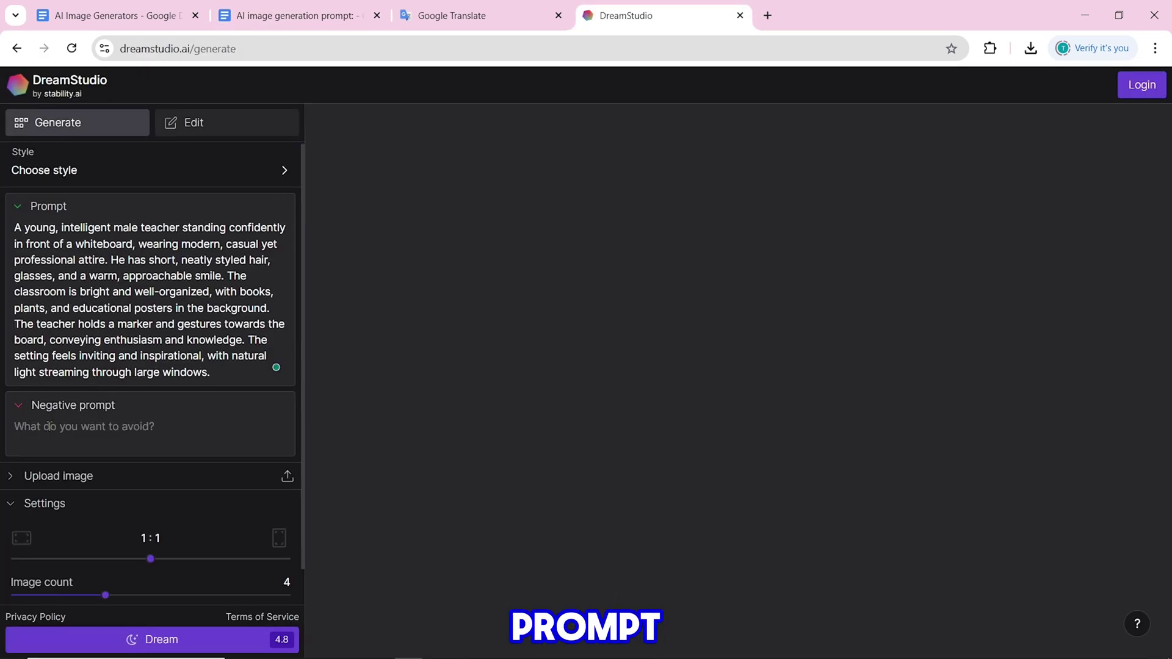
pyautogui.click(297, 16)
pyautogui.moveTo(384, 502); pyautogui.dragTo(327, 444)
pyautogui.rightClick(392, 470)
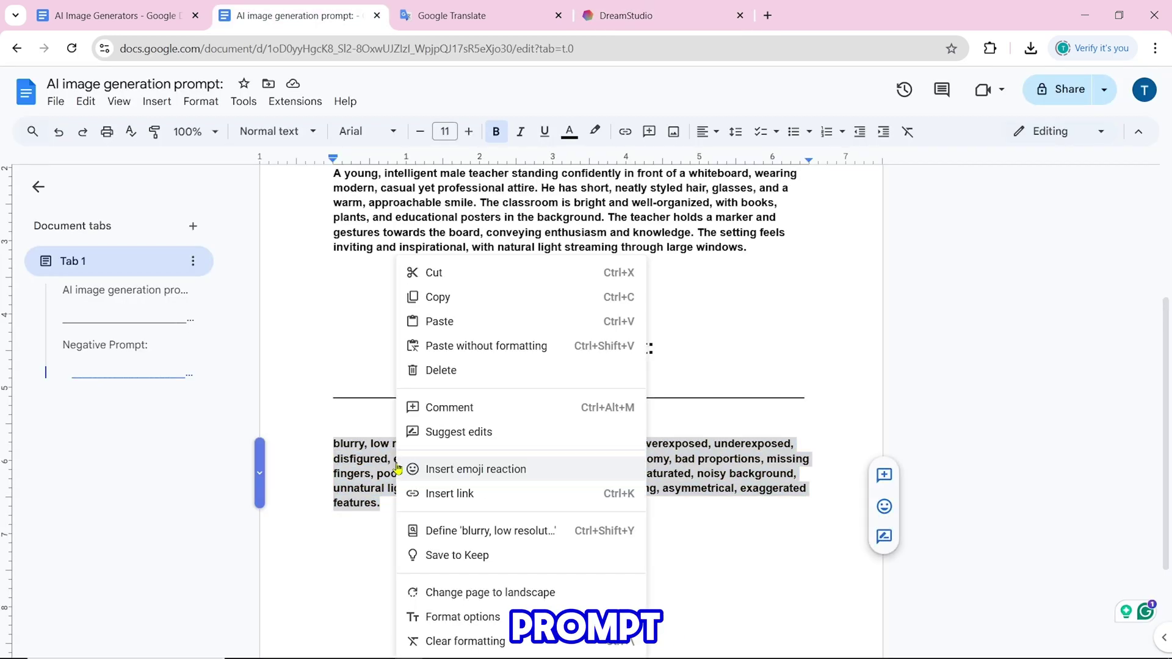
pyautogui.click(448, 298)
pyautogui.click(617, 15)
pyautogui.rightClick(31, 429)
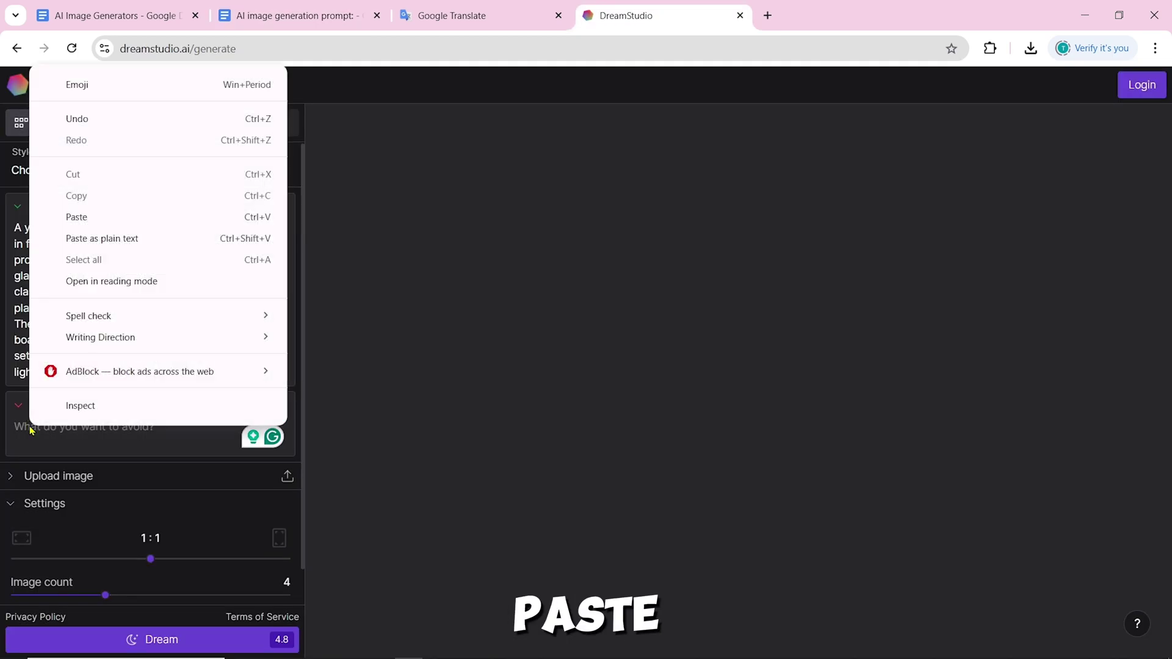
pyautogui.click(89, 238)
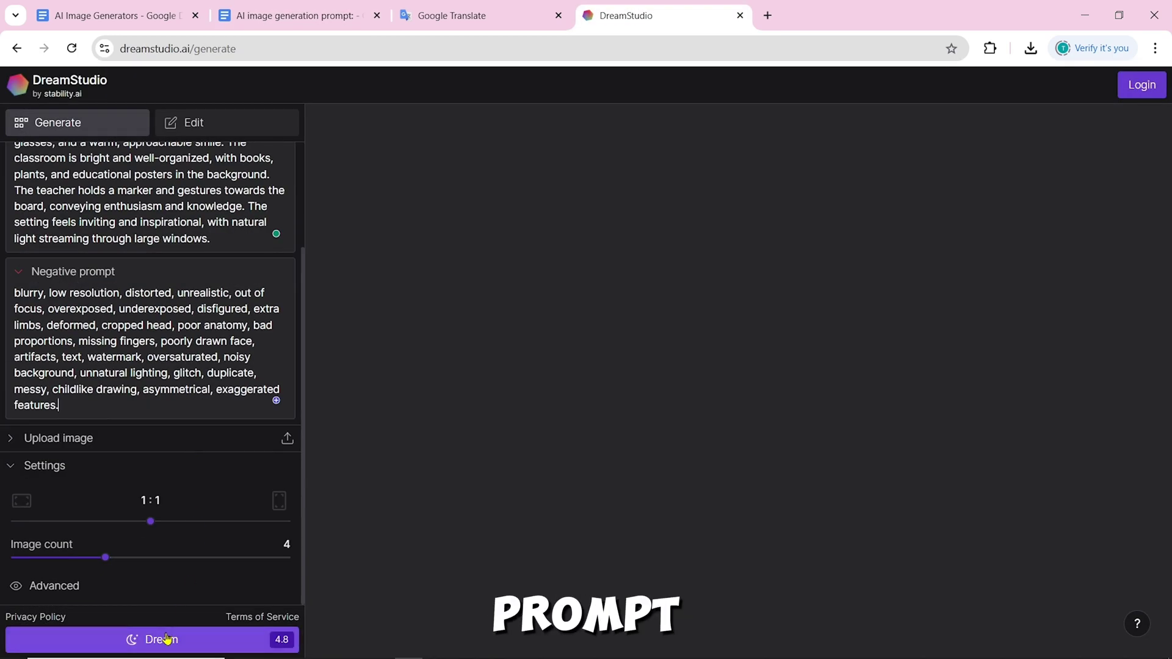
# Generate four images after logging in with Google, and download one teacher image.
pyautogui.click(162, 638)
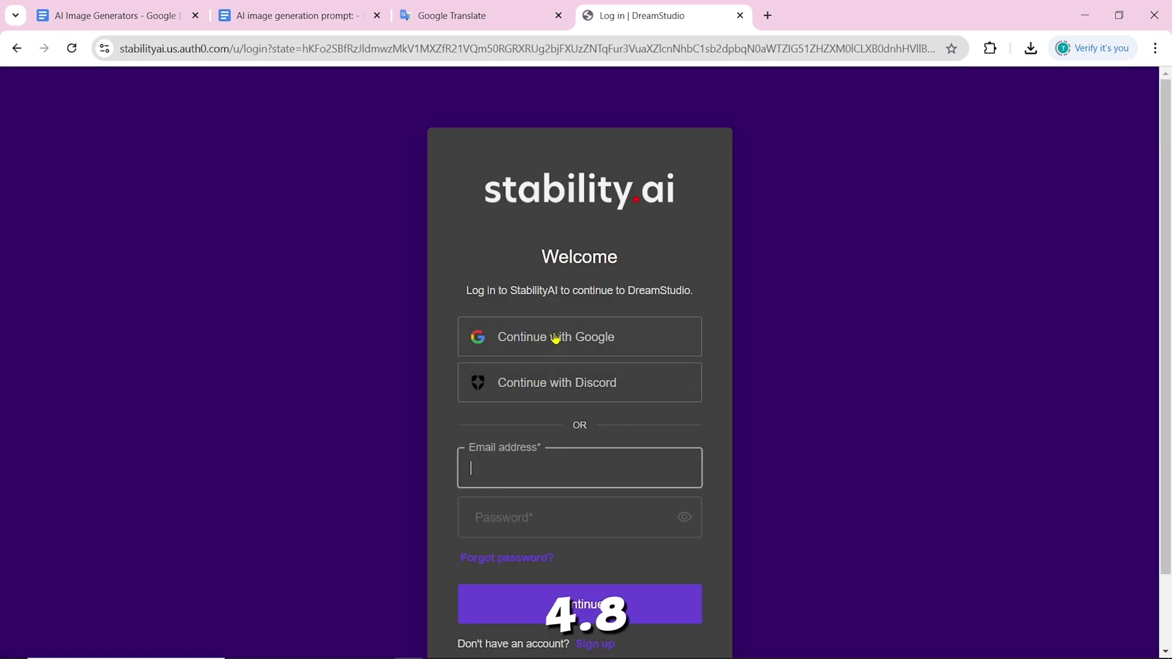
pyautogui.click(555, 338)
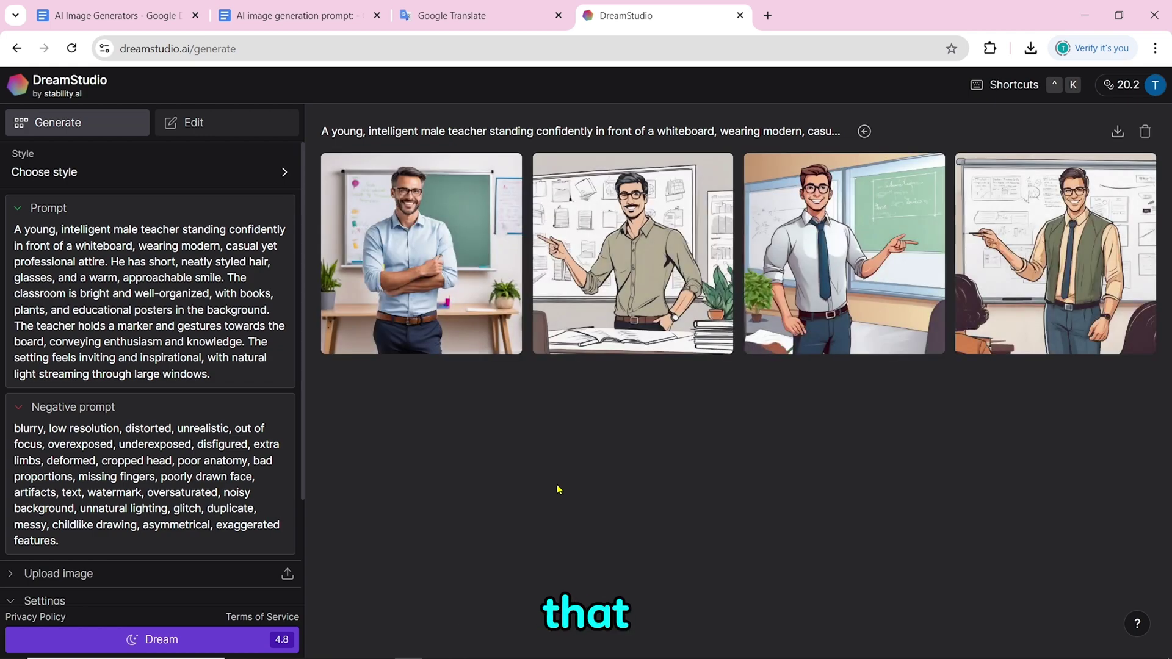
pyautogui.click(422, 253)
pyautogui.click(871, 379)
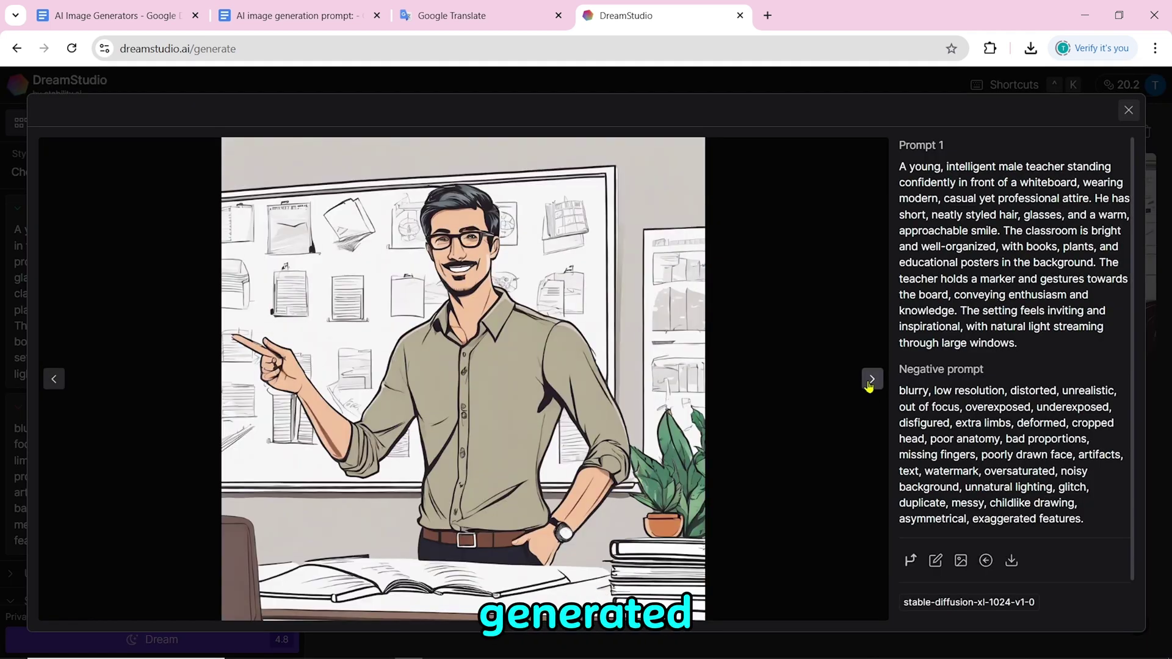
pyautogui.click(870, 381)
pyautogui.click(1012, 562)
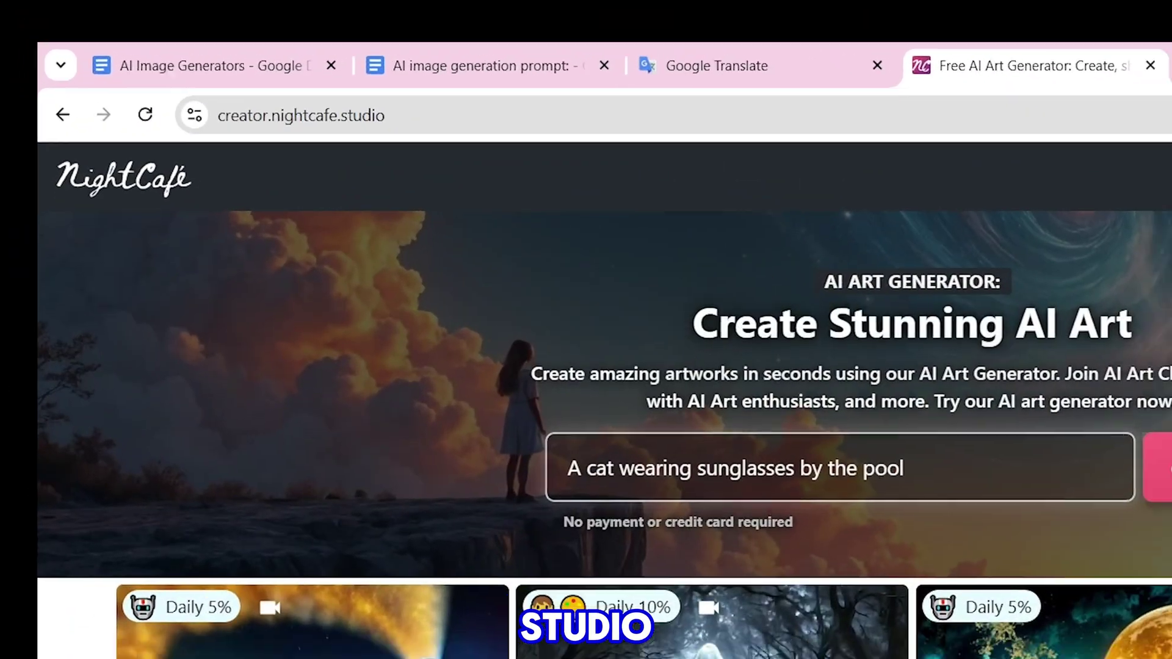
# Paste the teacher prompt from the Google Doc into NightCafe's prompt box.
pyautogui.scroll(-3, 1003, 314)
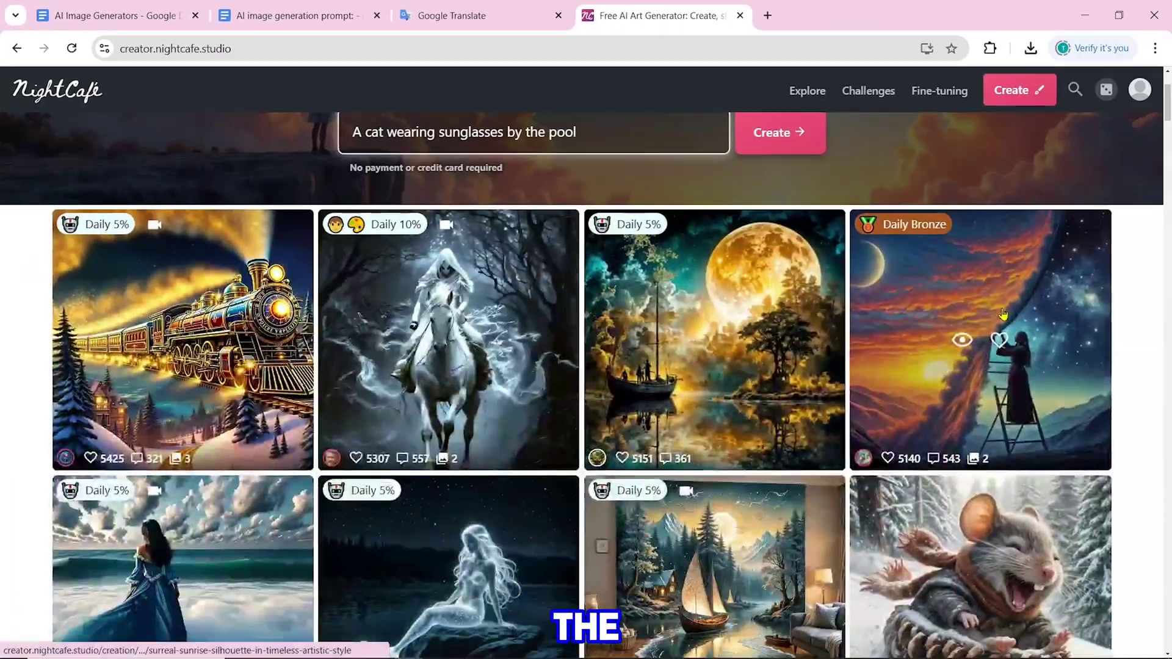
pyautogui.scroll(-5, 1003, 314)
pyautogui.scroll(-2, 1003, 315)
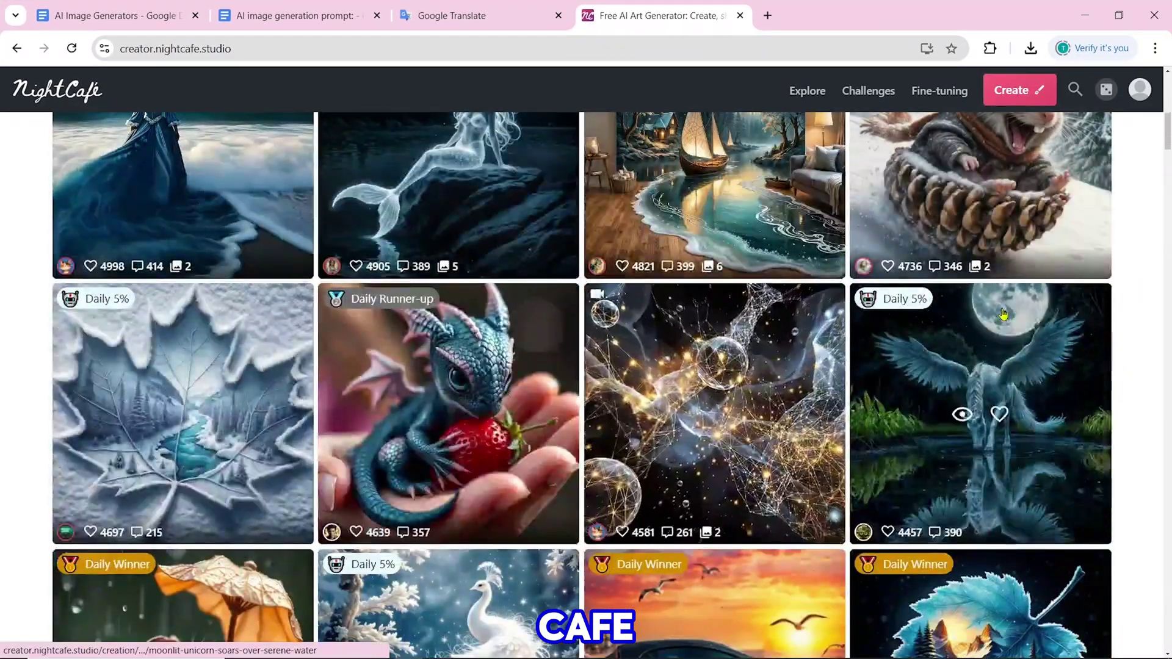
pyautogui.scroll(-3, 1003, 314)
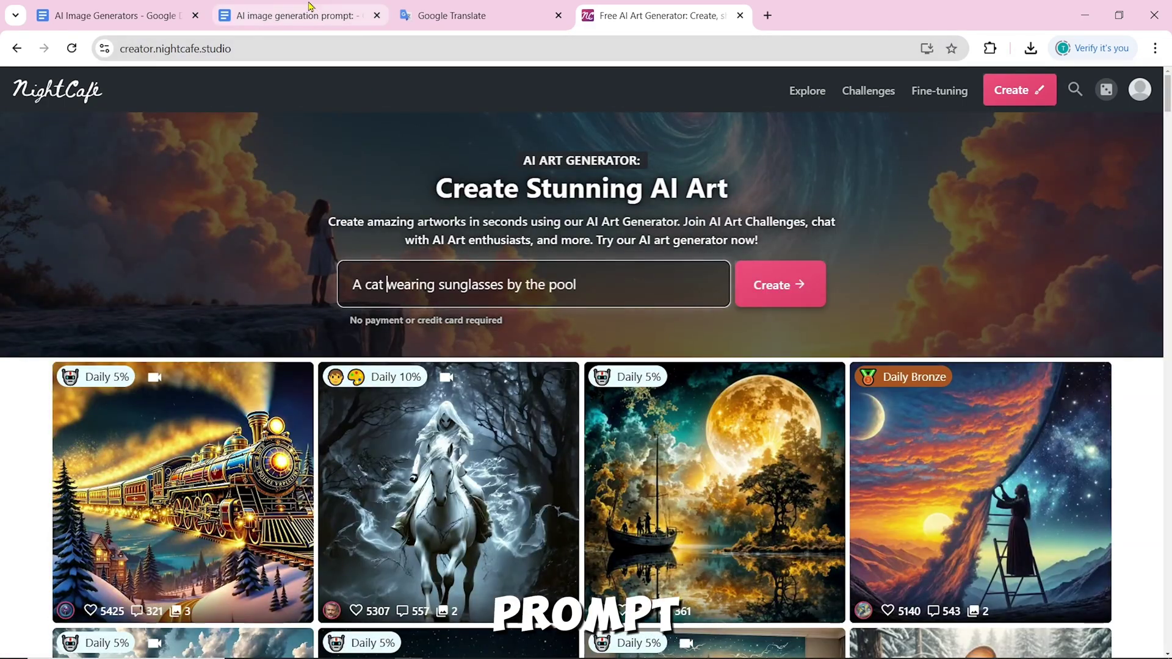
pyautogui.click(308, 6)
pyautogui.rightClick(523, 302)
pyautogui.click(566, 295)
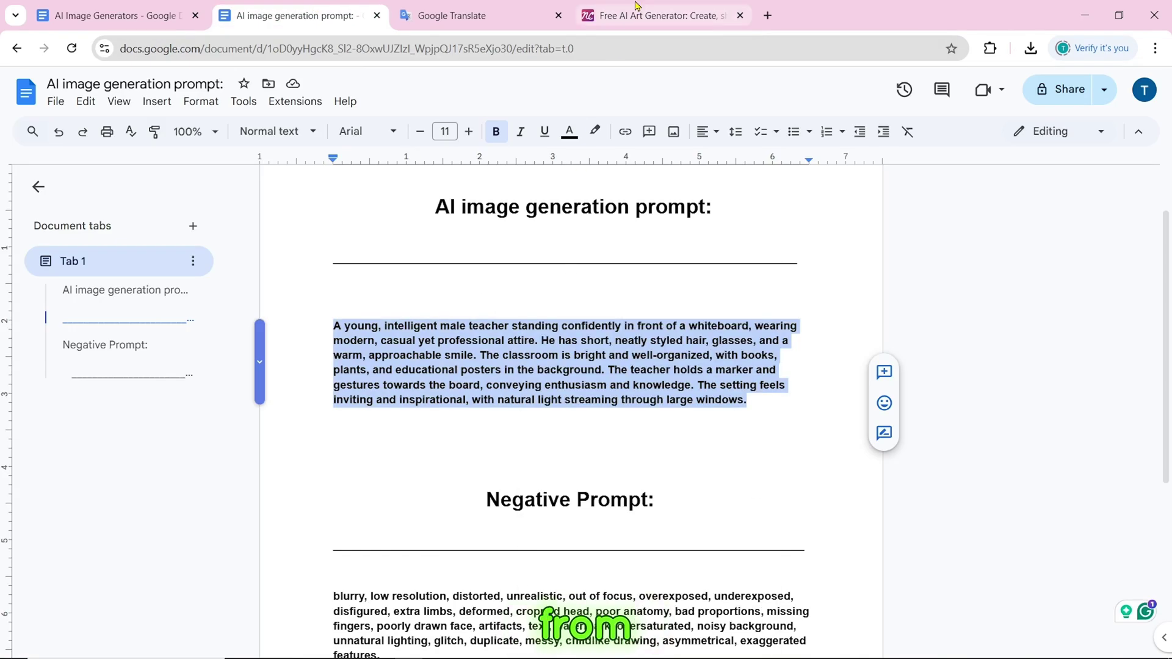
pyautogui.click(635, 6)
pyautogui.rightClick(358, 283)
pyautogui.click(411, 434)
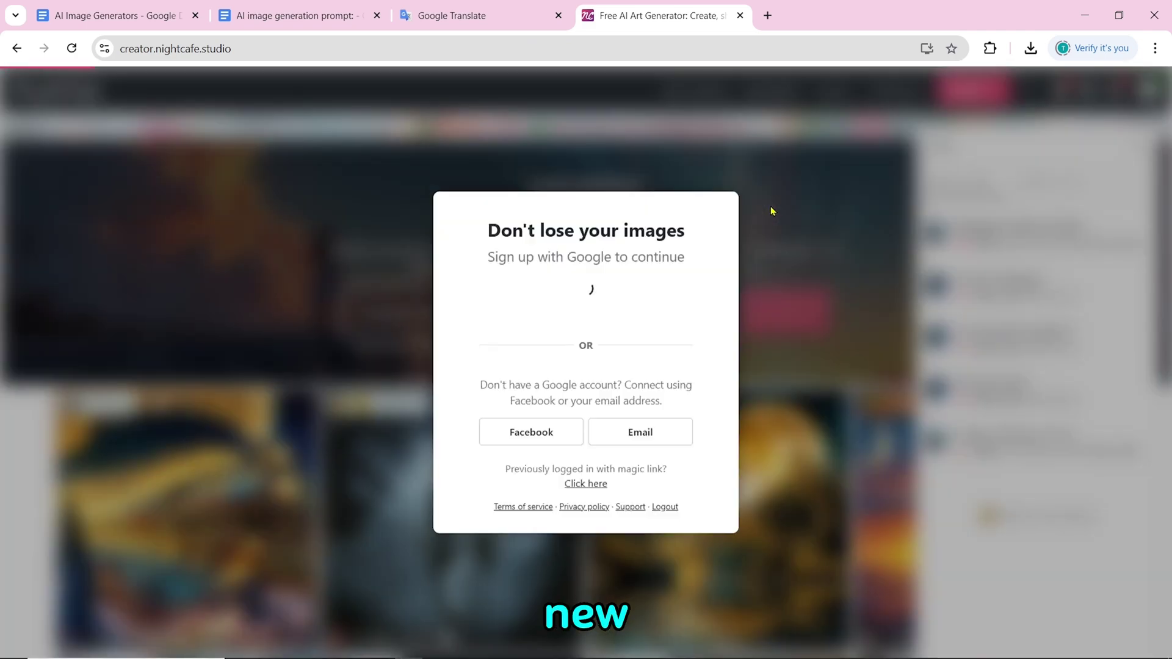
# Sign up with Google and dismiss the PRO upsell to reveal the Flux teacher image.
pyautogui.click(643, 299)
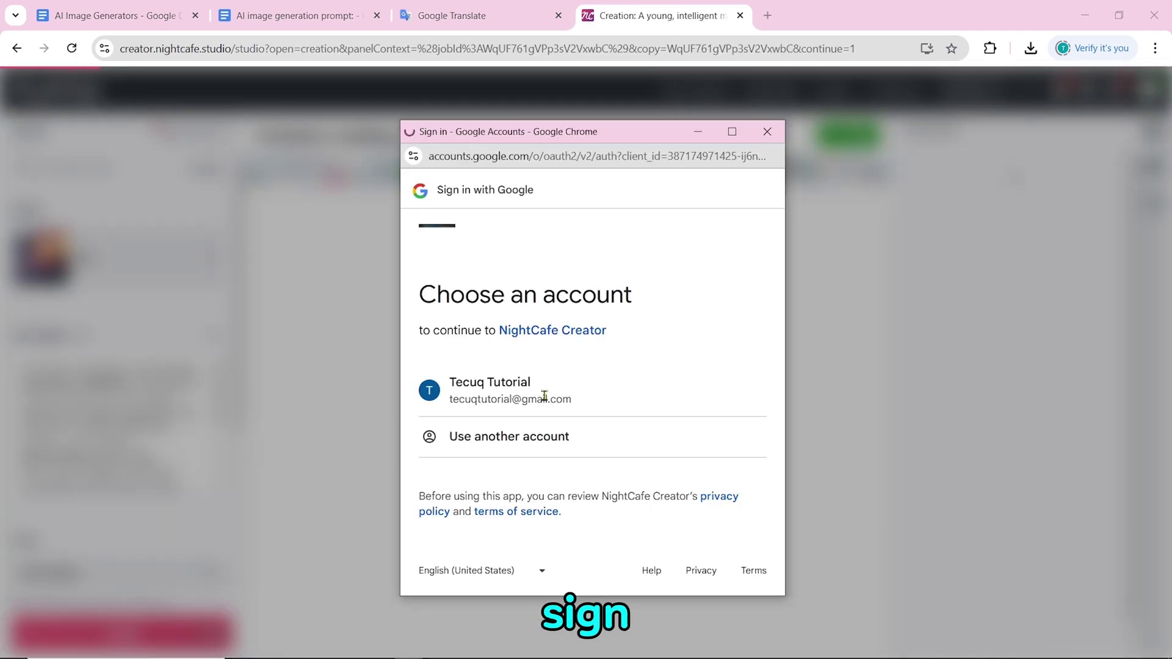
pyautogui.click(549, 387)
pyautogui.click(792, 111)
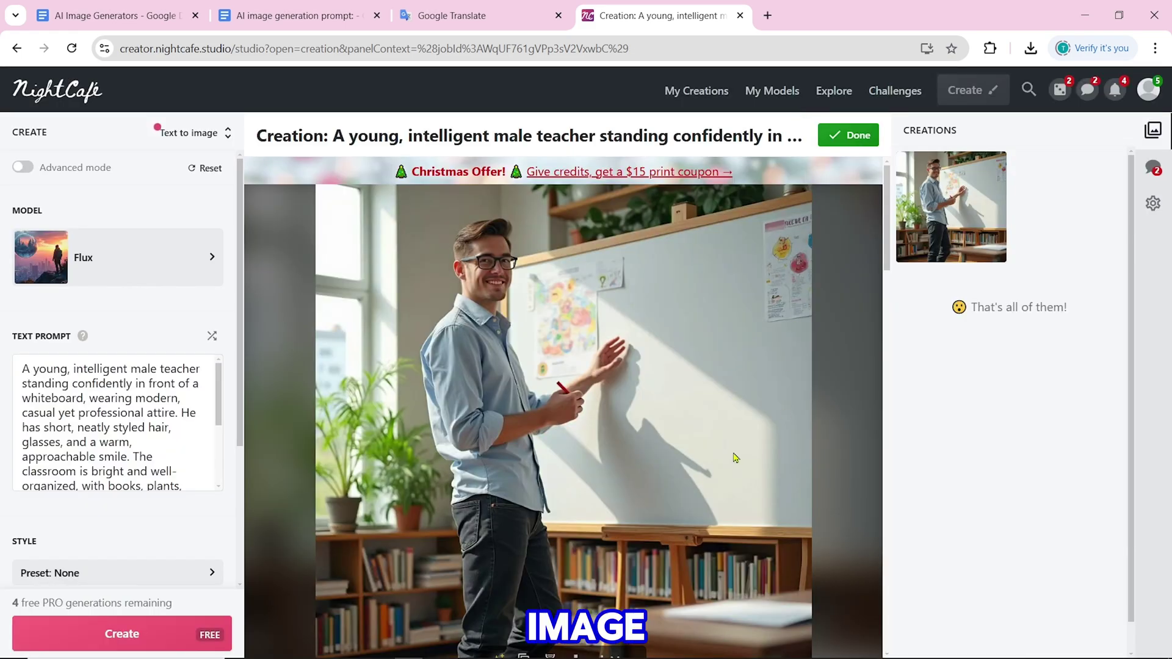
pyautogui.scroll(-1, 631, 476)
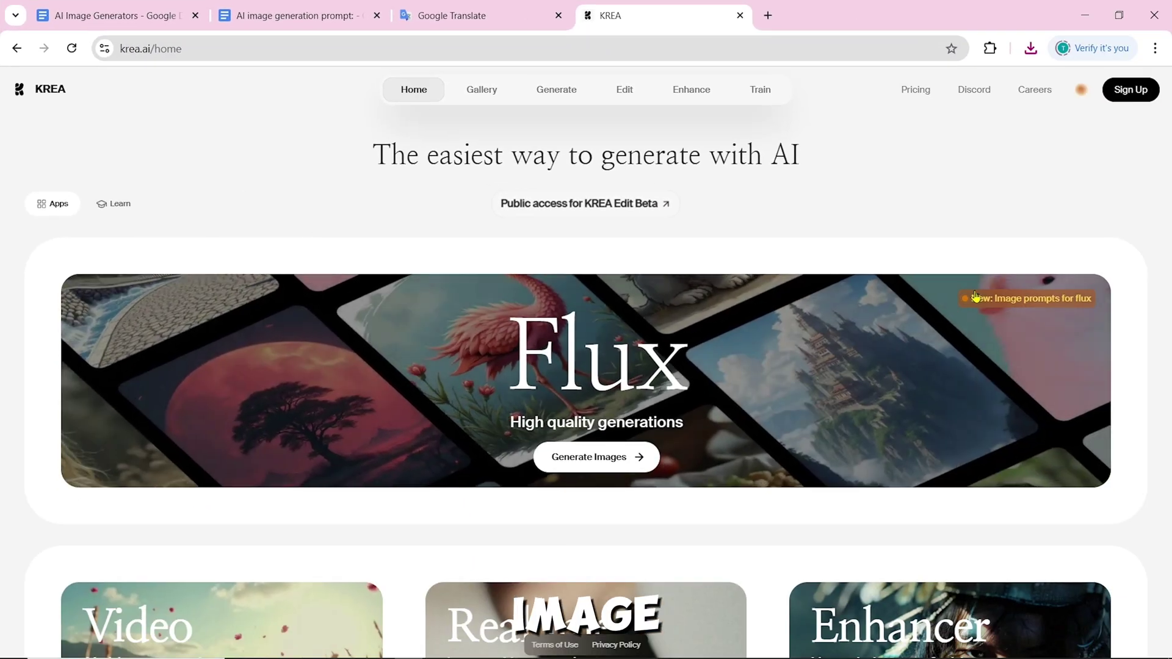
# Open KREA's Flux image generator from the Generate menu.
pyautogui.scroll(-6, 1069, 391)
pyautogui.scroll(-1, 1070, 391)
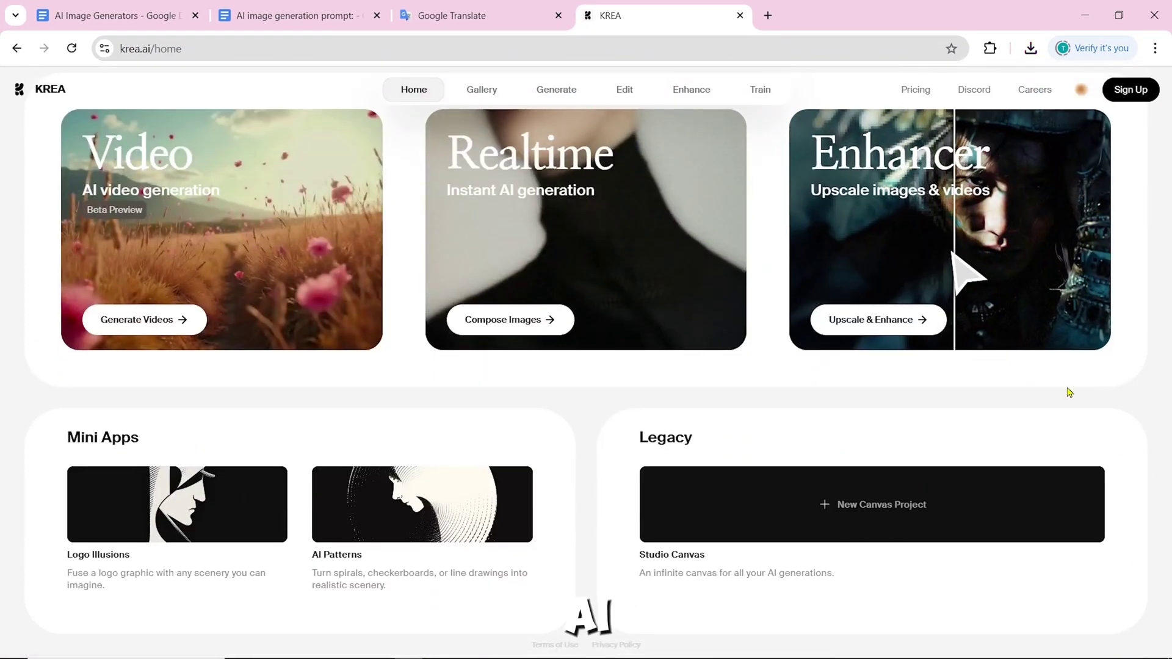
pyautogui.scroll(8, 1069, 392)
pyautogui.moveTo(558, 93)
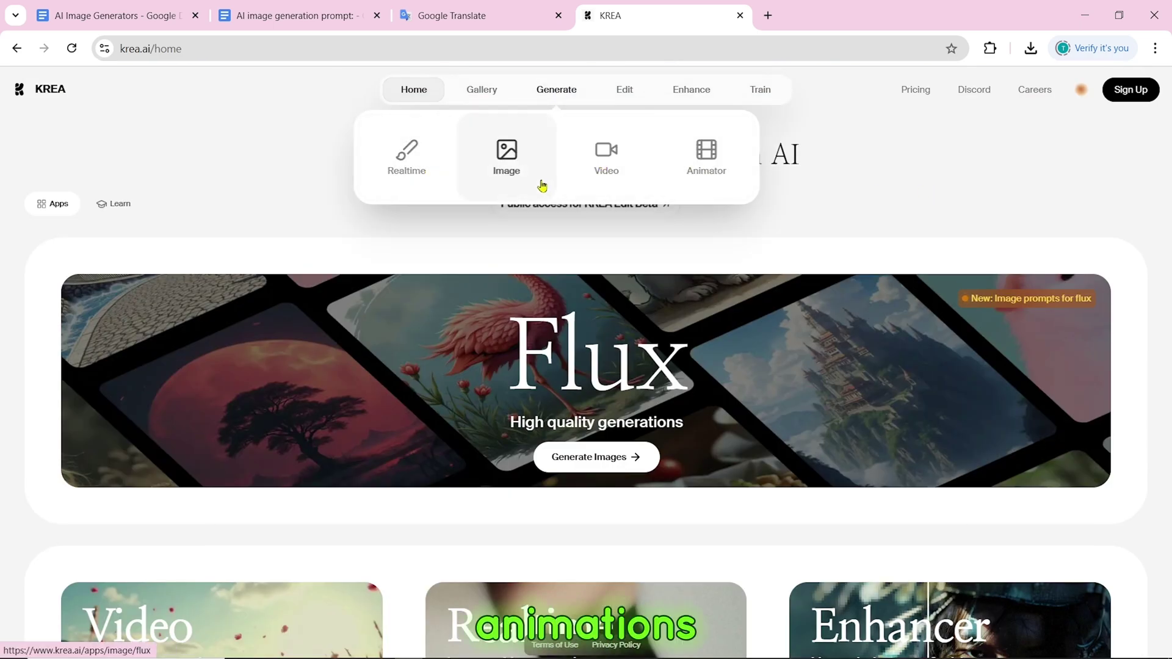
pyautogui.click(506, 158)
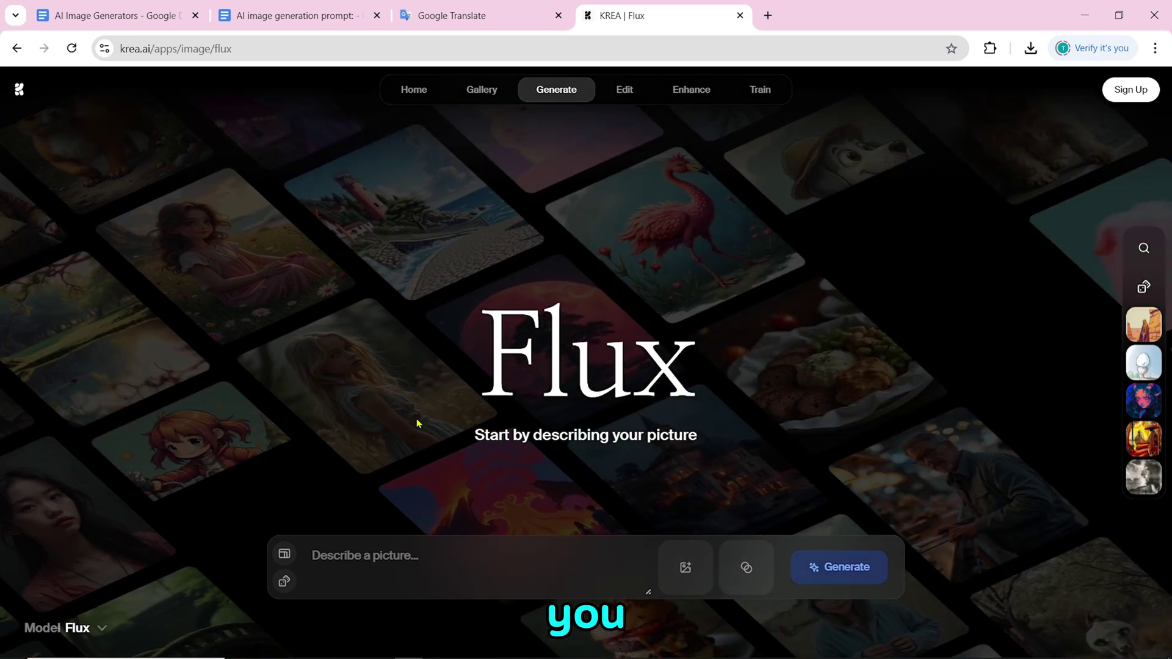
# Paste the teacher prompt from the Google Doc into Krea's prompt box.
pyautogui.hotkey('ctrl', '2')
pyautogui.rightClick(505, 365)
pyautogui.click(543, 296)
pyautogui.click(631, 6)
pyautogui.rightClick(369, 556)
pyautogui.click(403, 350)
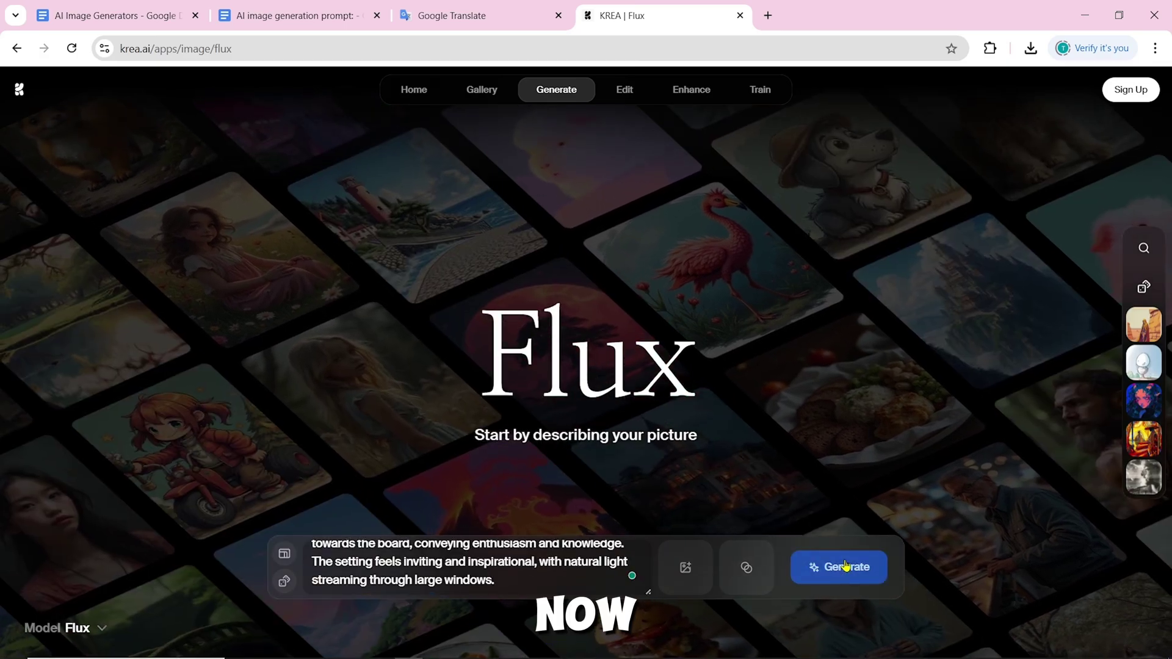
# Sign in with Google, generate four teacher images, and download one.
pyautogui.click(843, 567)
pyautogui.click(602, 437)
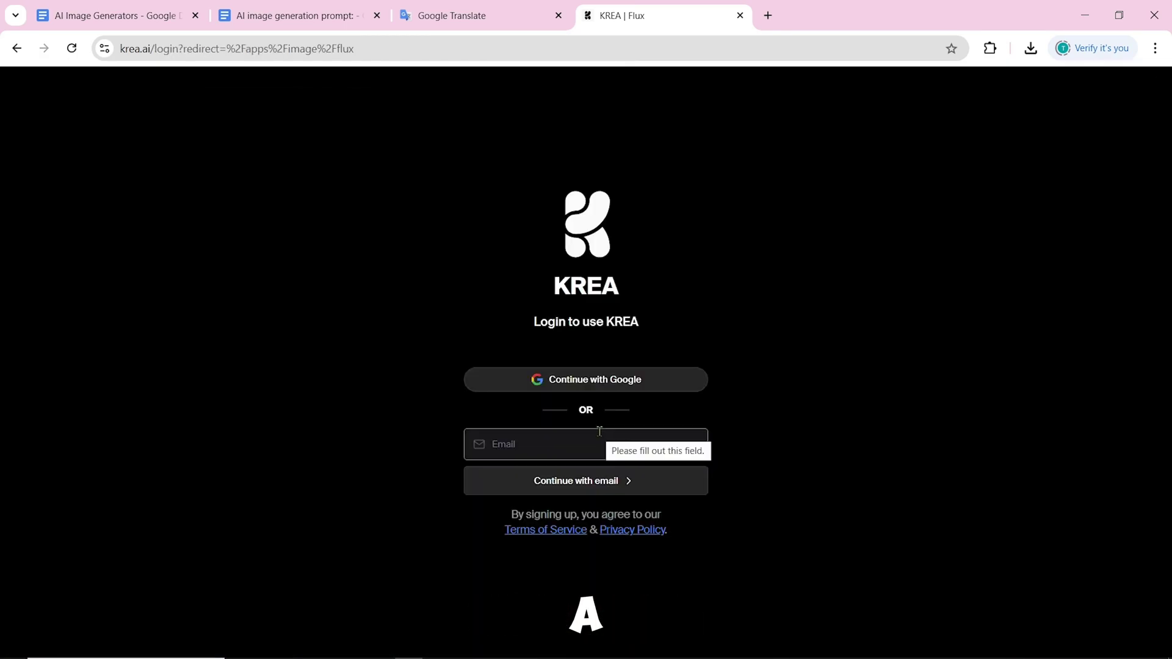
pyautogui.click(586, 386)
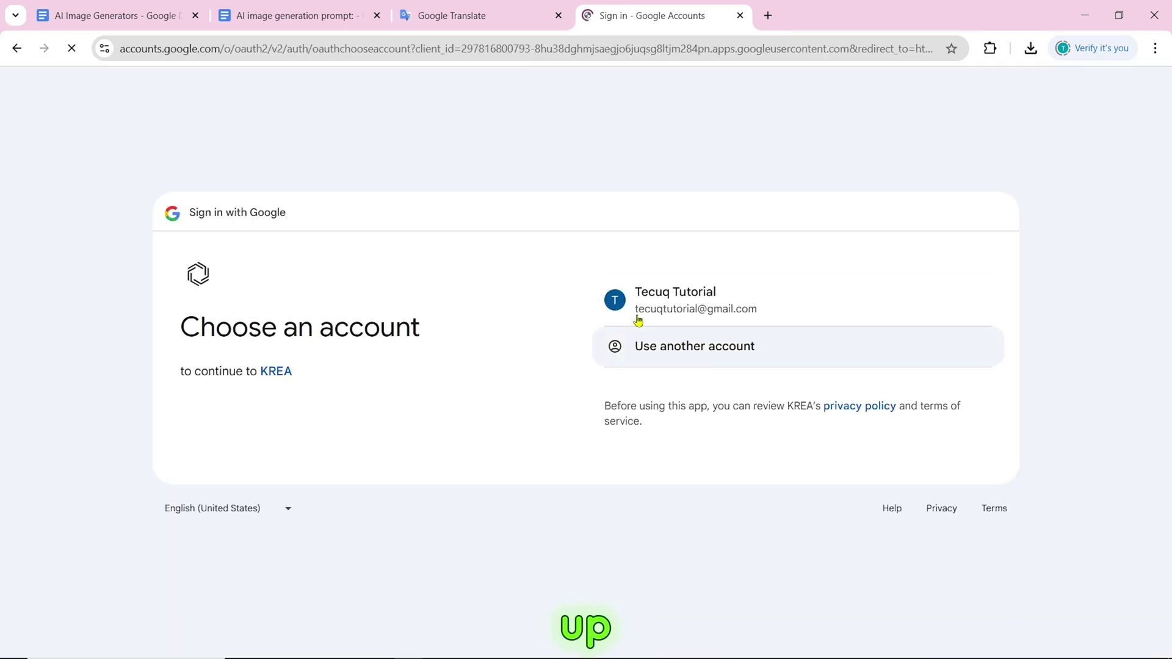
pyautogui.click(629, 302)
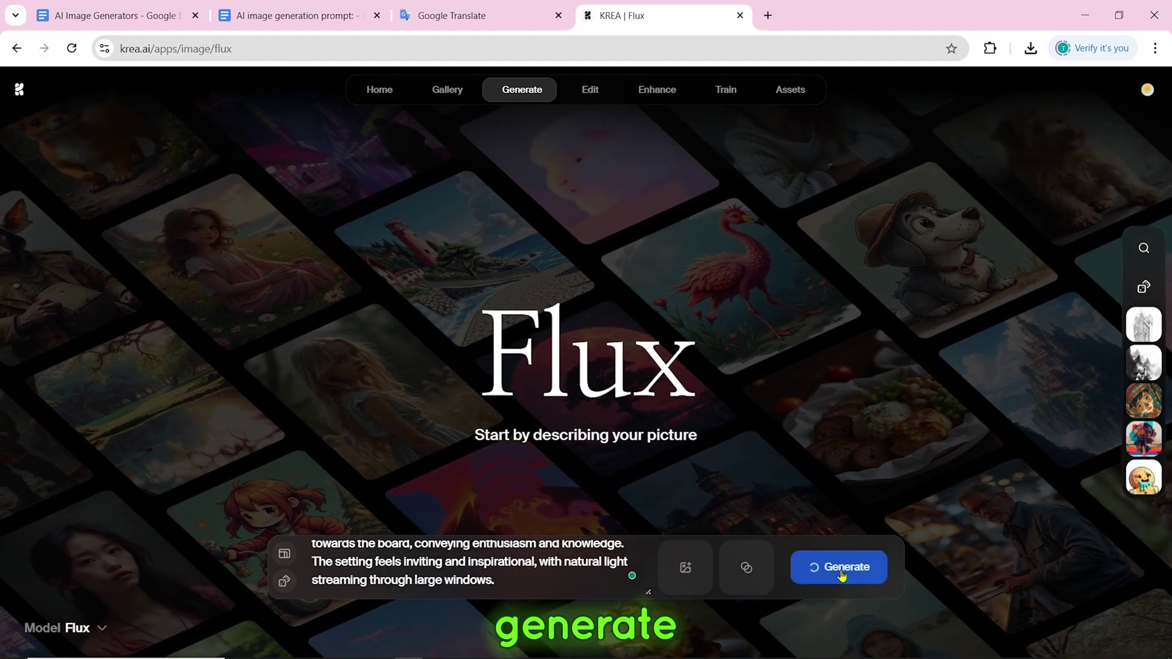
pyautogui.click(842, 571)
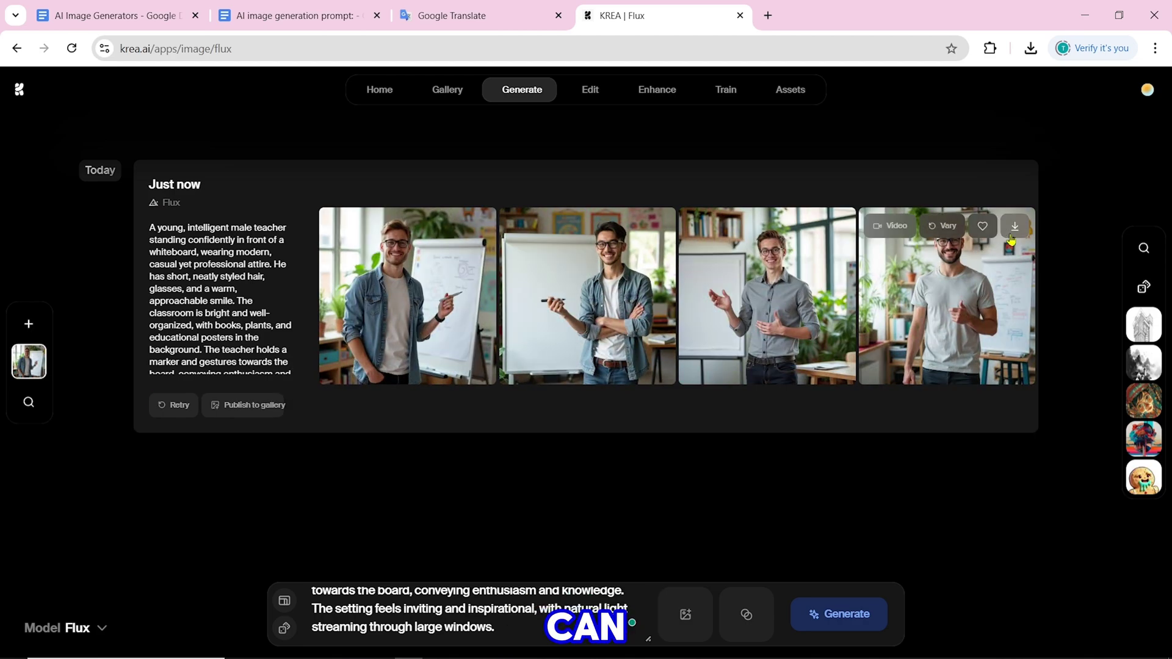
pyautogui.click(1016, 227)
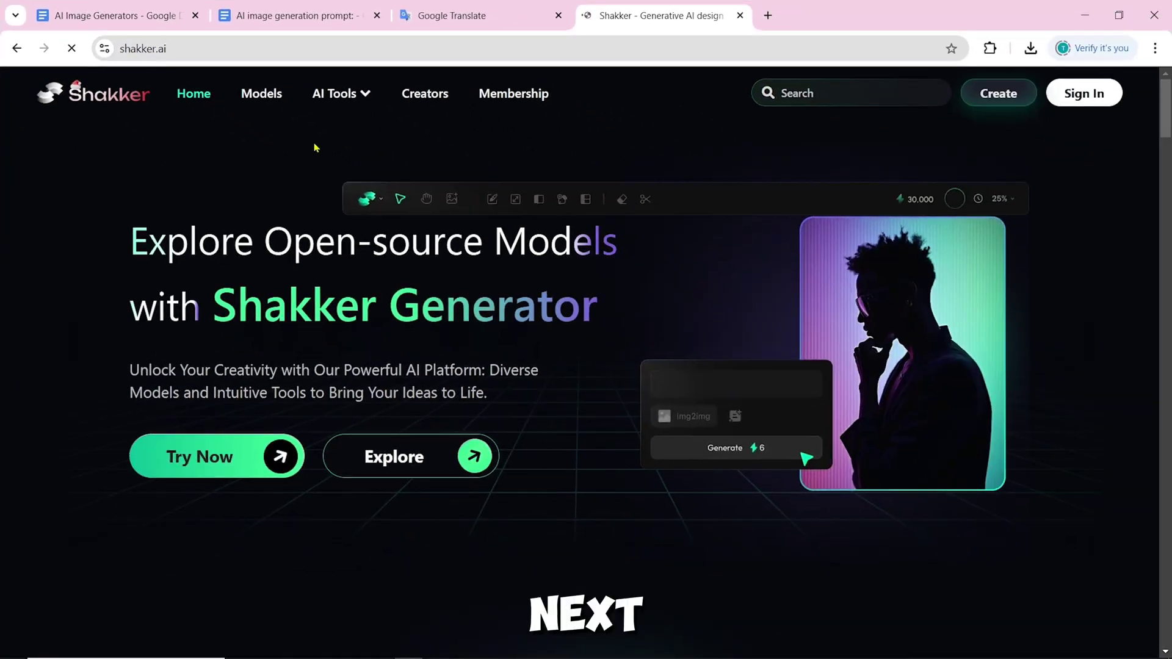
# Sign in to Shakker with Google and open the AI Generator.
pyautogui.scroll(-10, 986, 627)
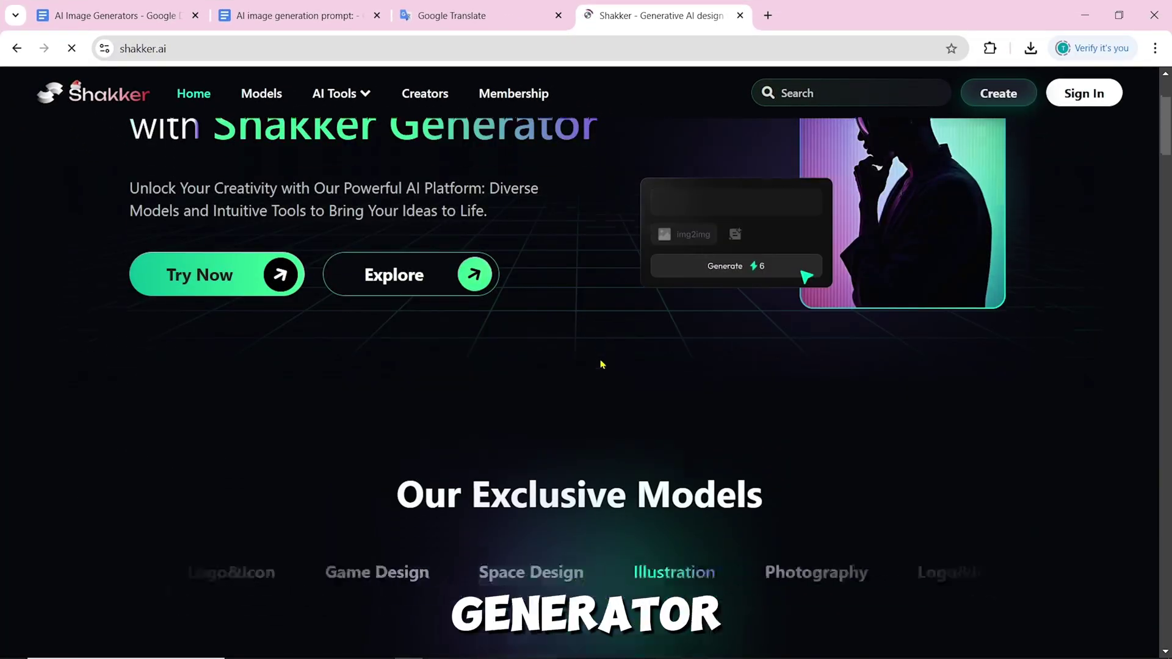
pyautogui.scroll(-18, 722, 371)
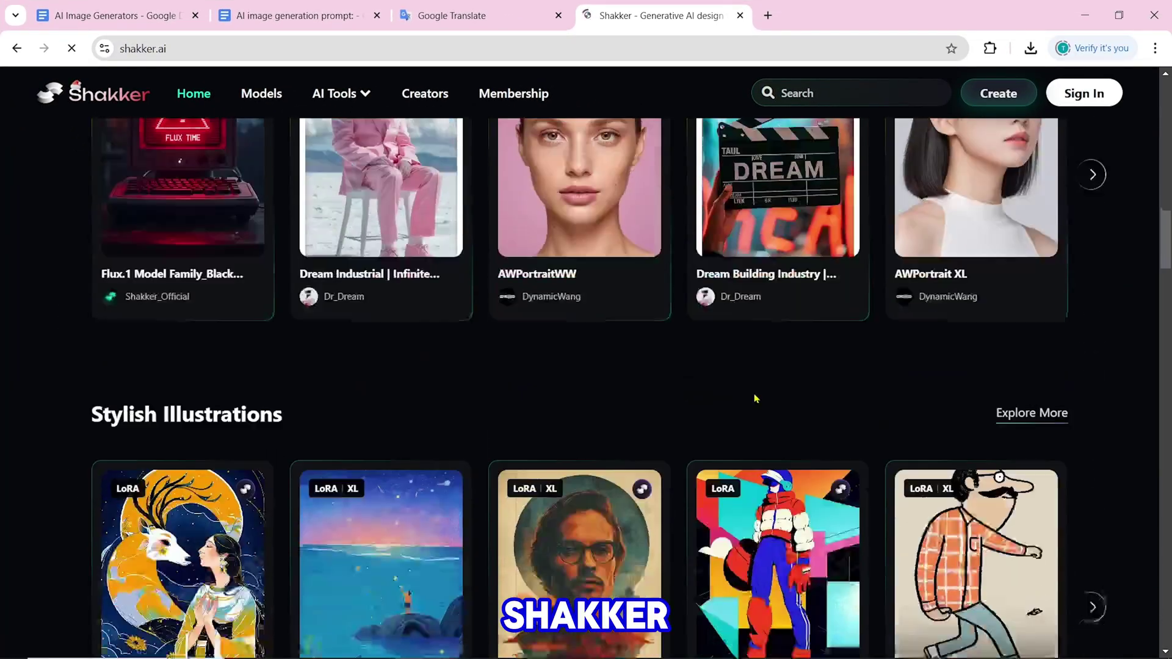
pyautogui.scroll(20, 755, 397)
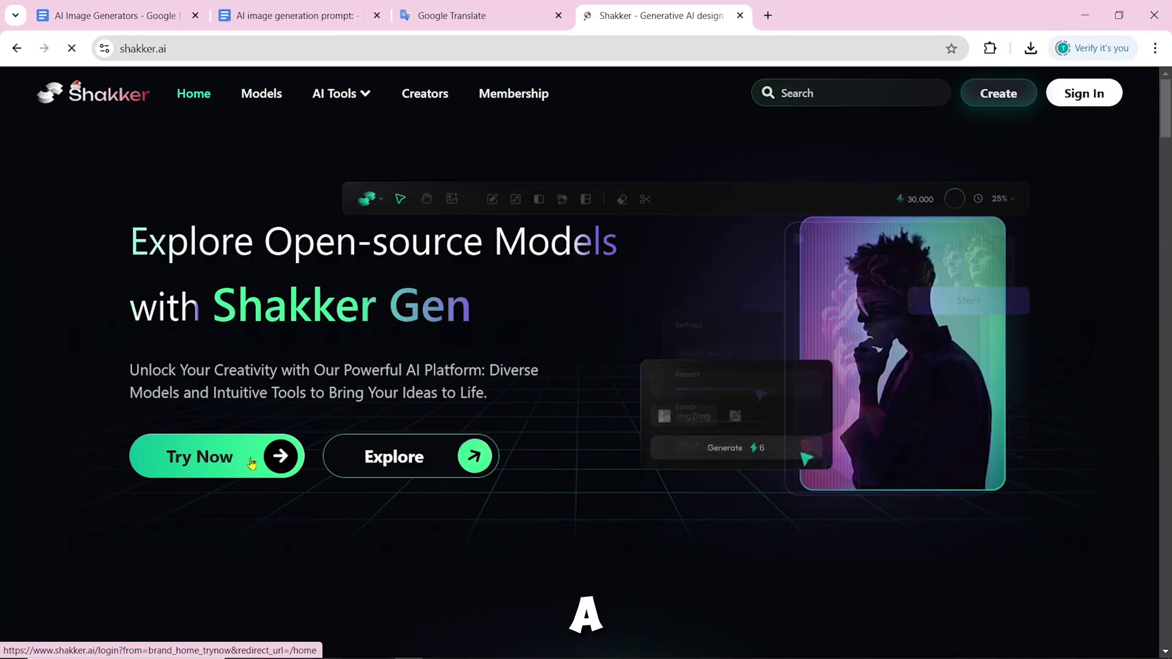
pyautogui.click(251, 462)
pyautogui.click(411, 353)
pyautogui.click(665, 309)
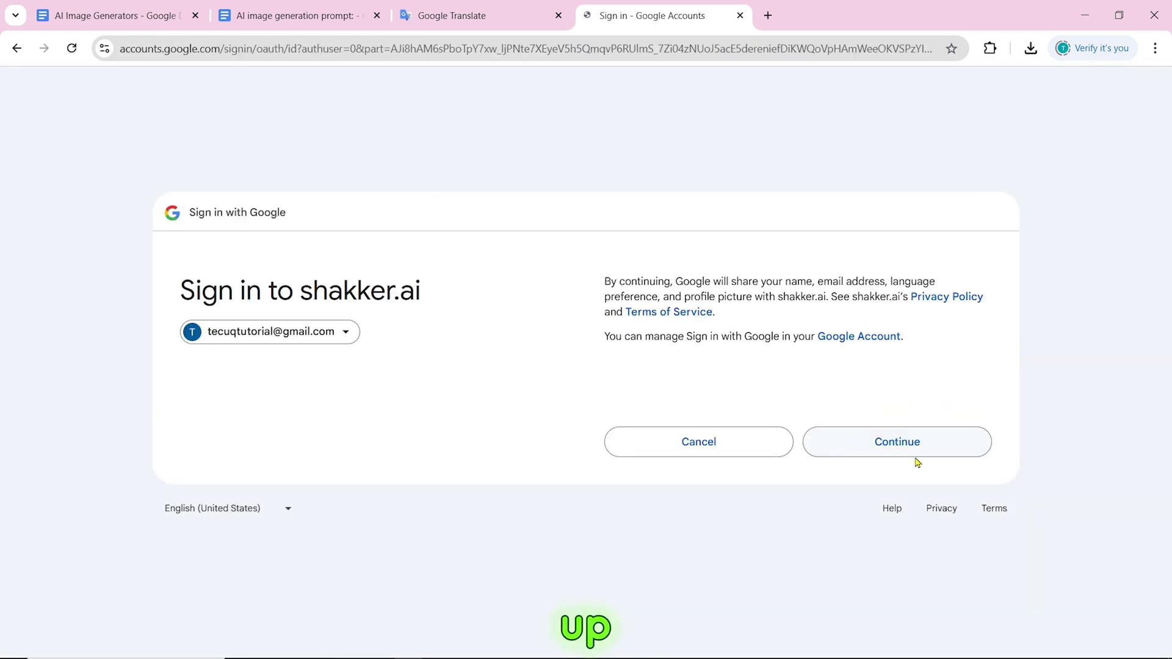
pyautogui.click(916, 462)
pyautogui.click(100, 384)
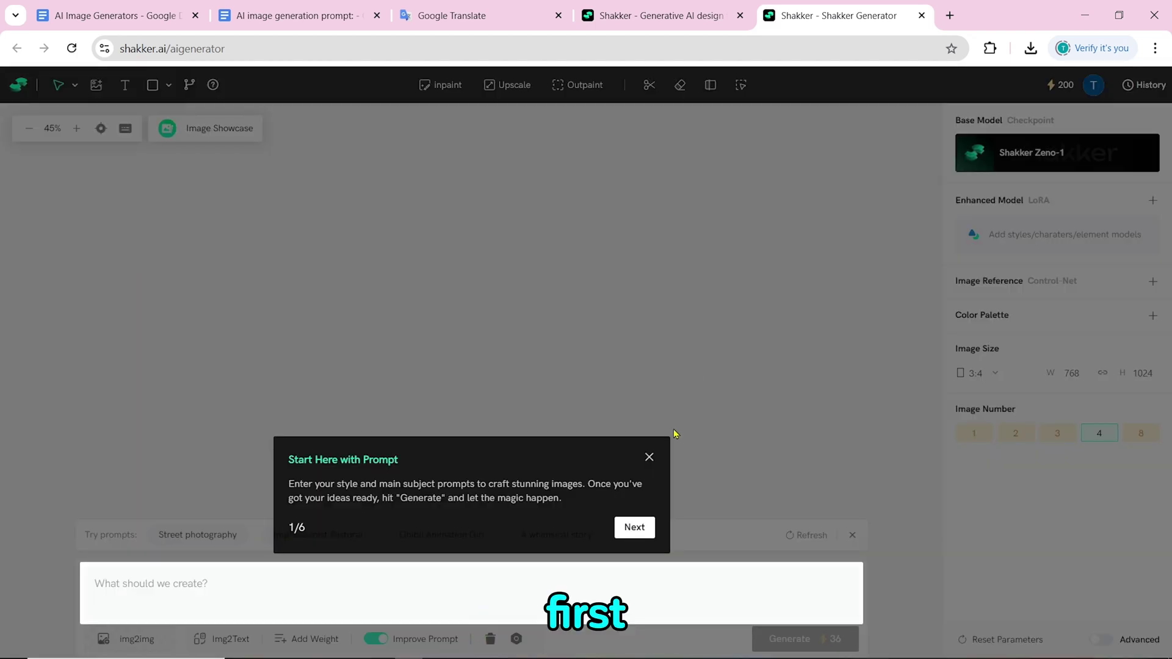
pyautogui.click(651, 459)
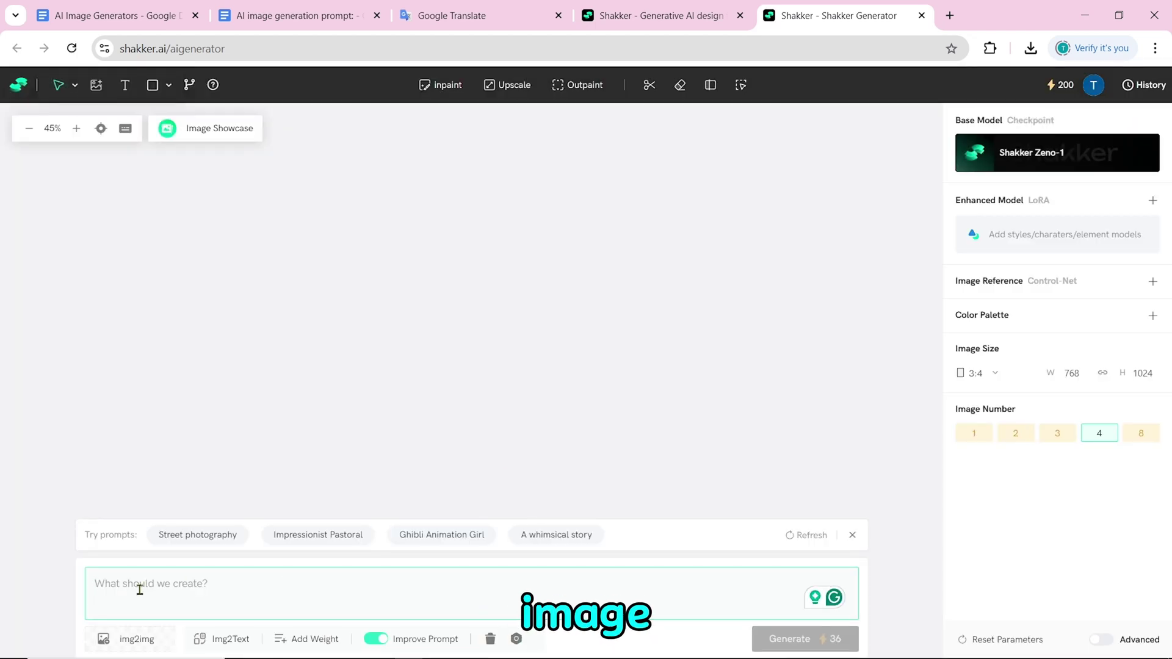
# Paste the teacher prompt, generate four images, and download the third one.
pyautogui.click(299, 15)
pyautogui.rightClick(453, 345)
pyautogui.click(497, 296)
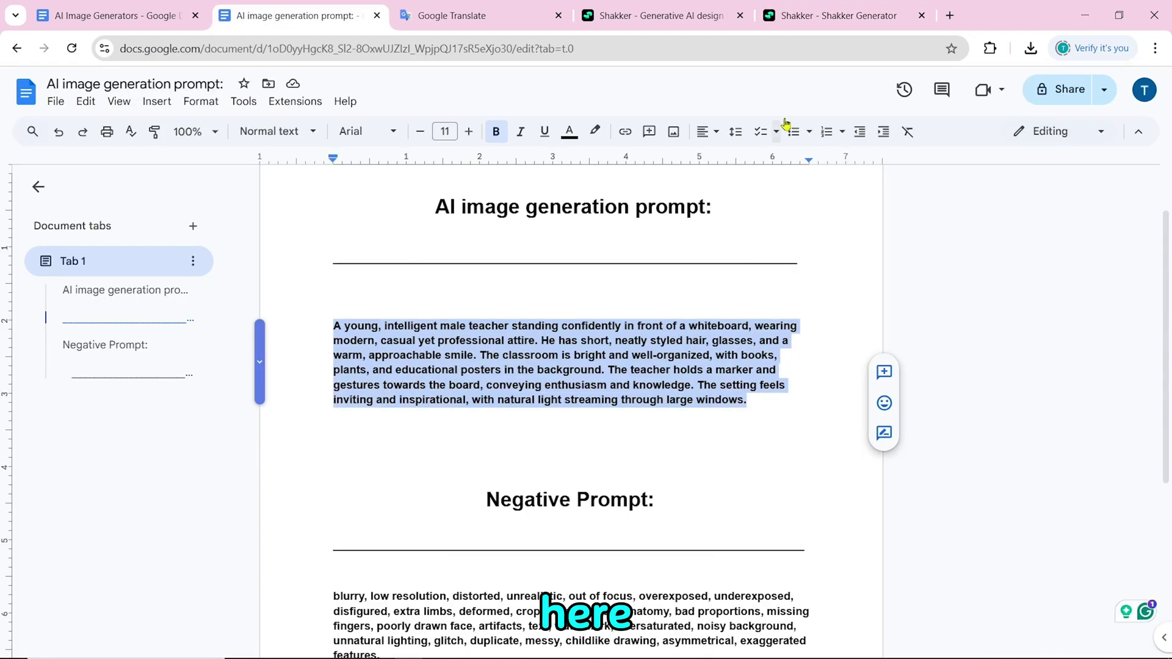
pyautogui.click(830, 15)
pyautogui.rightClick(128, 586)
pyautogui.click(193, 384)
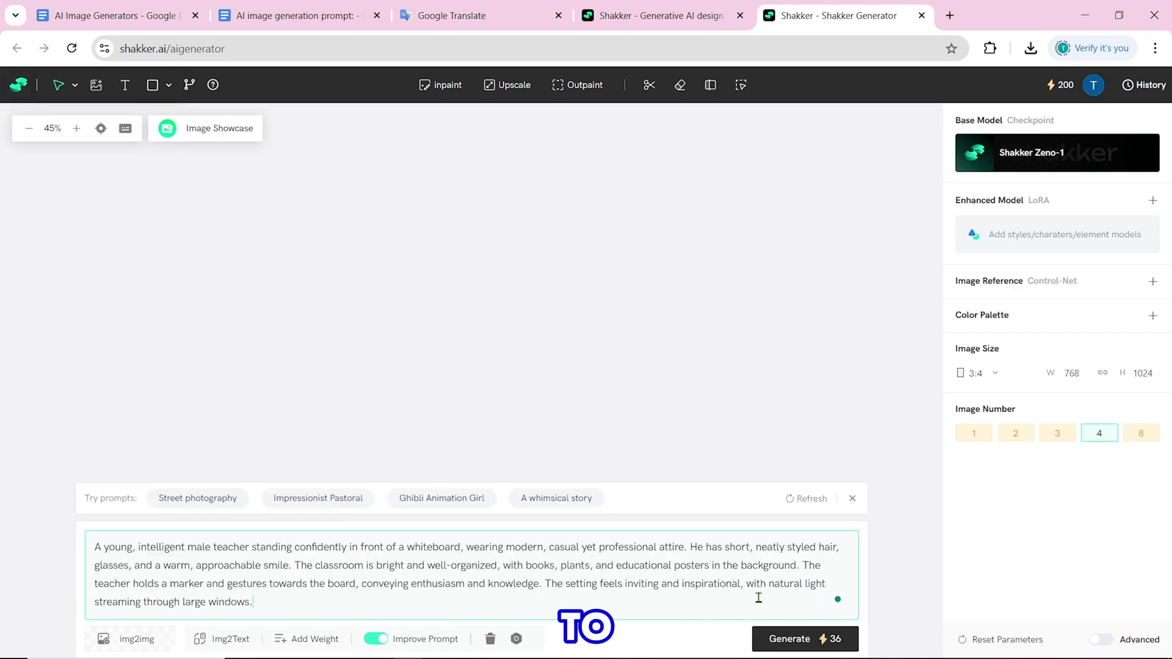
pyautogui.click(794, 641)
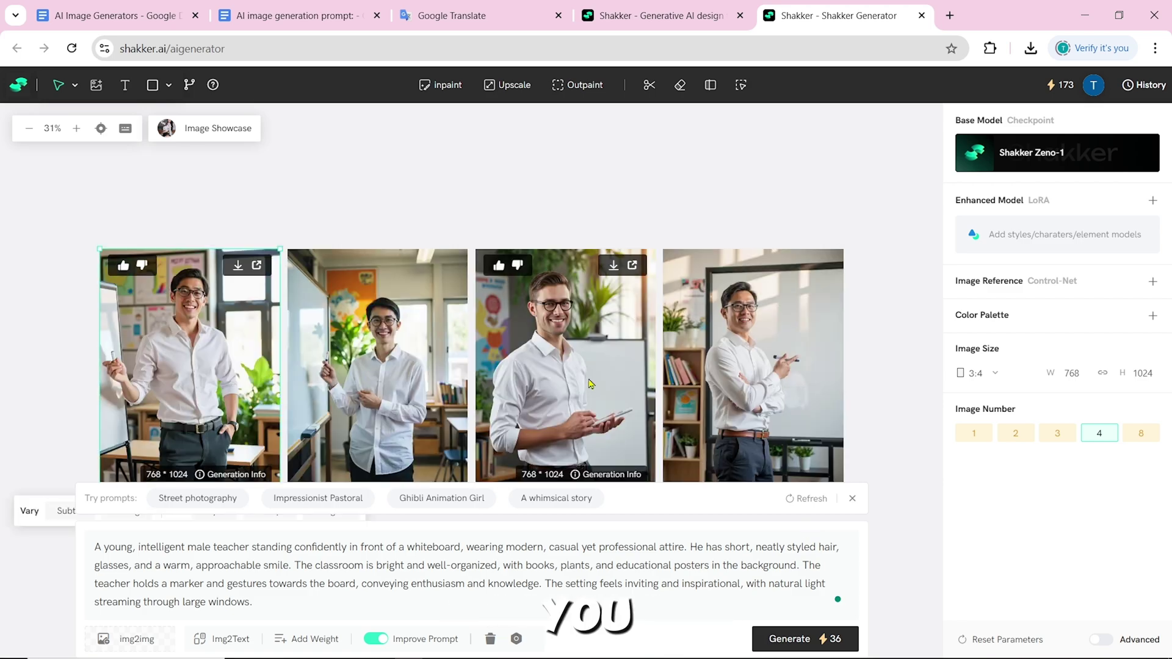
pyautogui.click(613, 267)
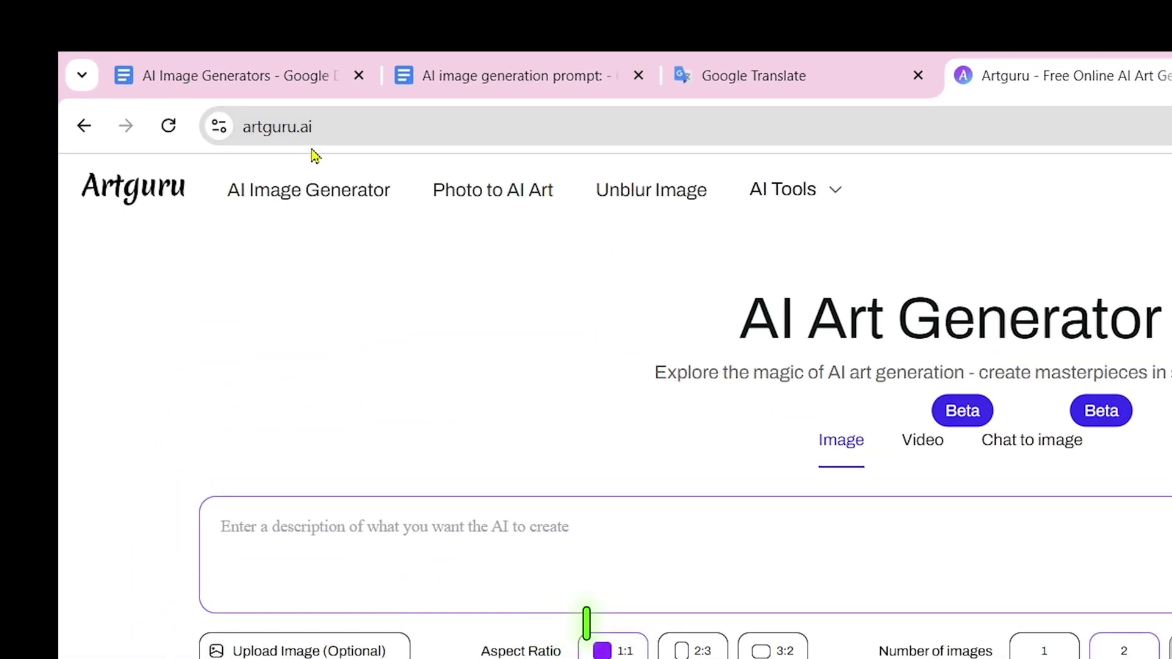
# Paste the teacher prompt into Artguru's description box and generate images.
pyautogui.scroll(-10, 1093, 312)
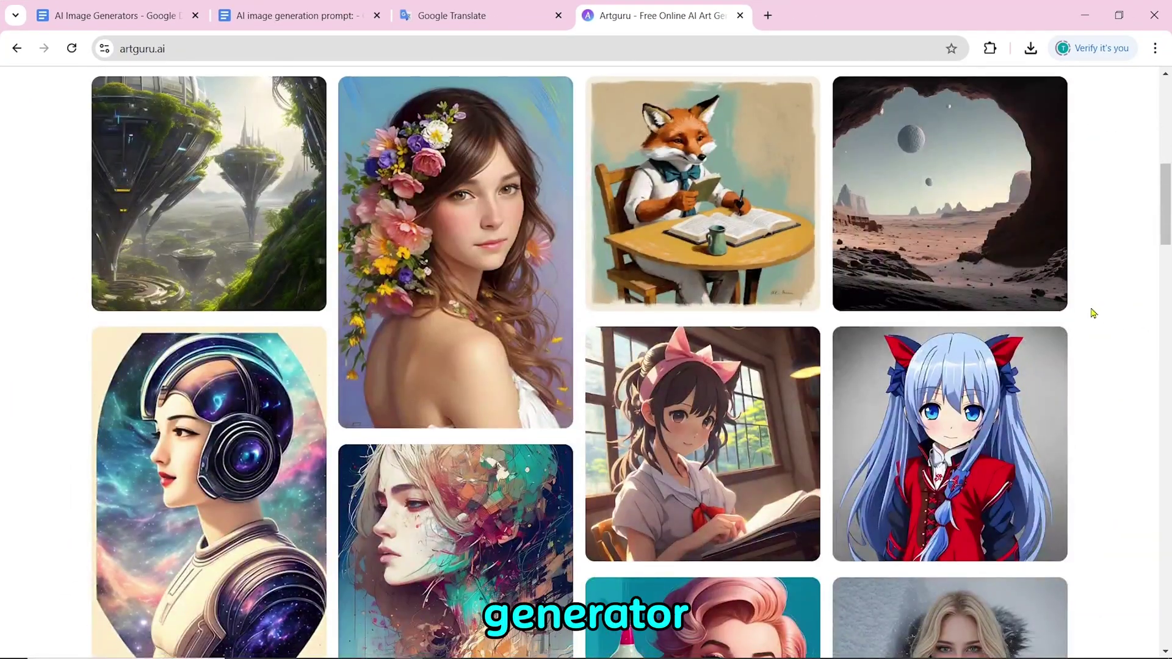
pyautogui.scroll(-12, 1093, 314)
pyautogui.scroll(20, 1093, 318)
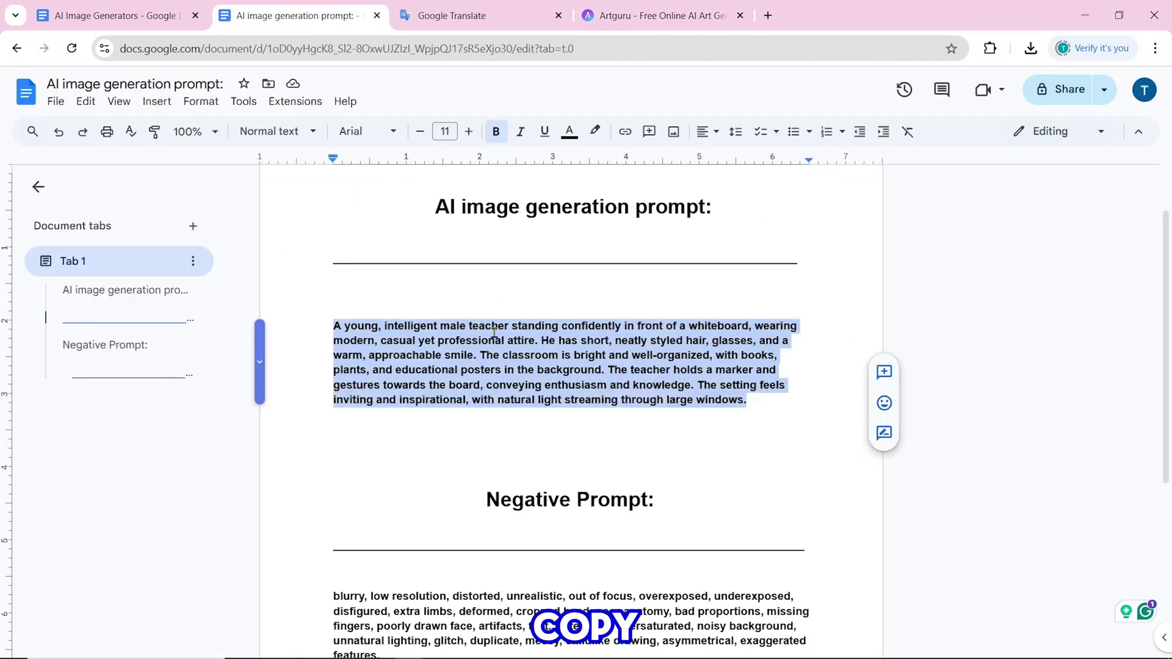
pyautogui.rightClick(492, 322)
pyautogui.click(528, 297)
pyautogui.rightClick(153, 316)
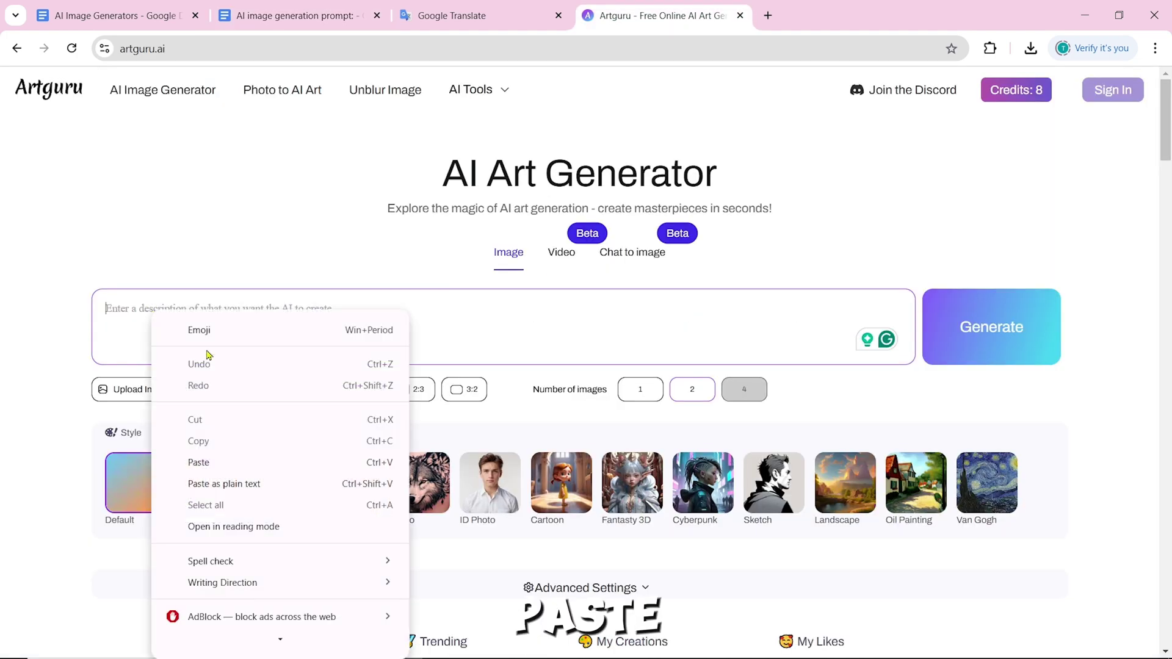
pyautogui.click(217, 463)
pyautogui.click(979, 340)
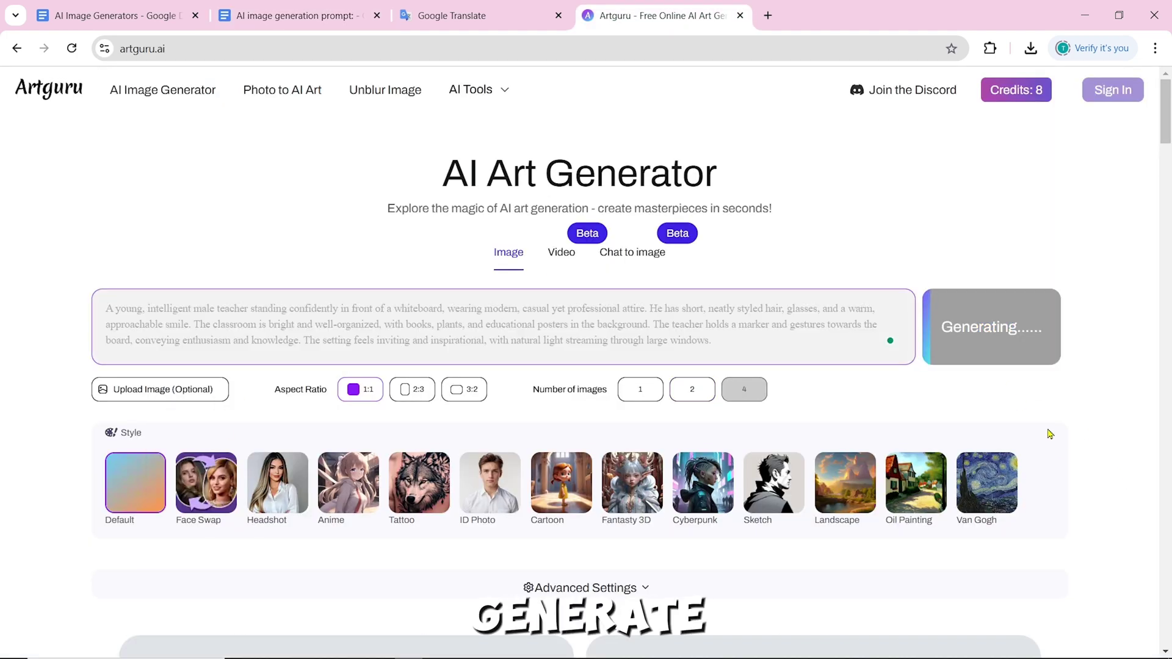
# Download the second image in the second row of results.
pyautogui.scroll(-10, 1067, 457)
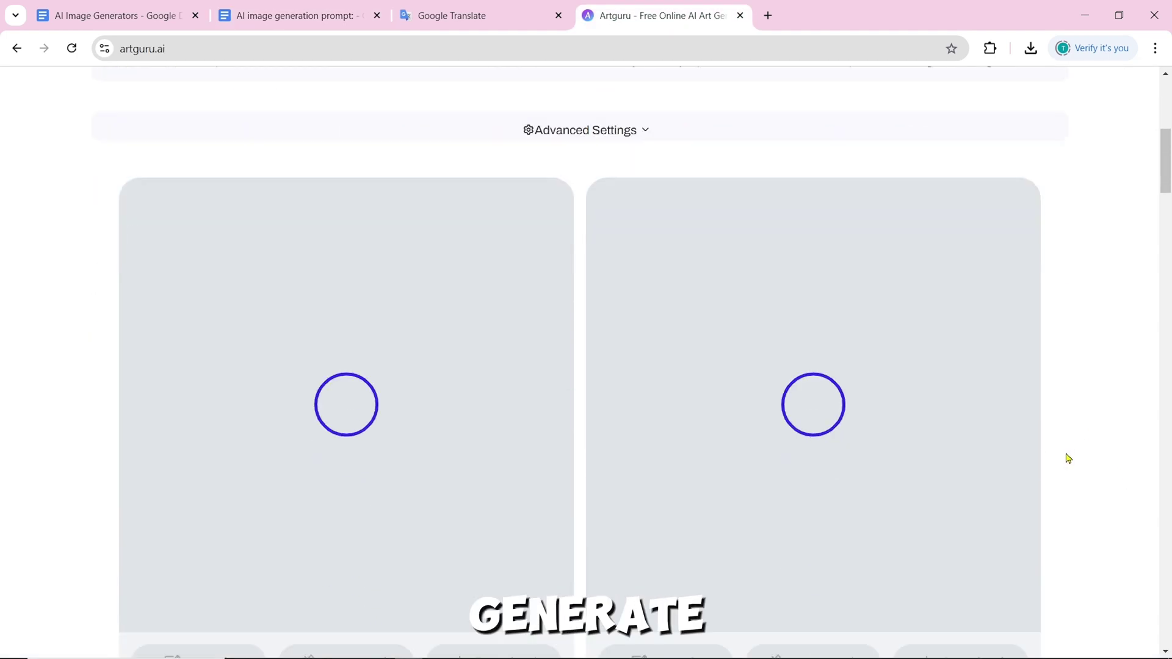
pyautogui.scroll(1, 1067, 458)
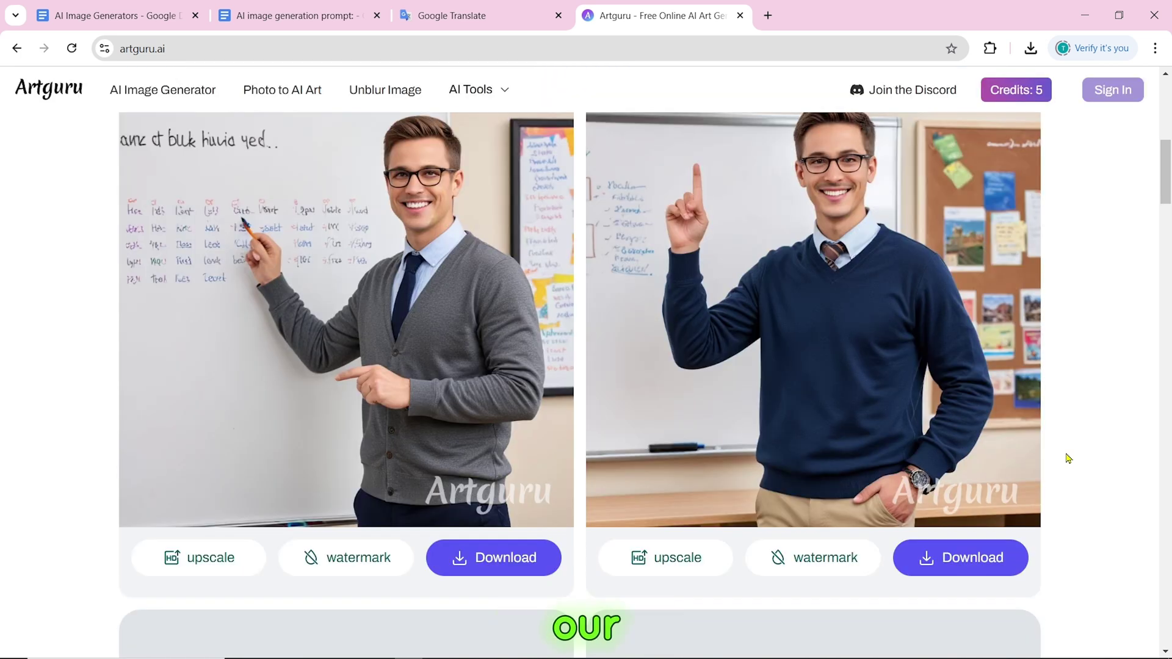
pyautogui.scroll(-6, 1068, 458)
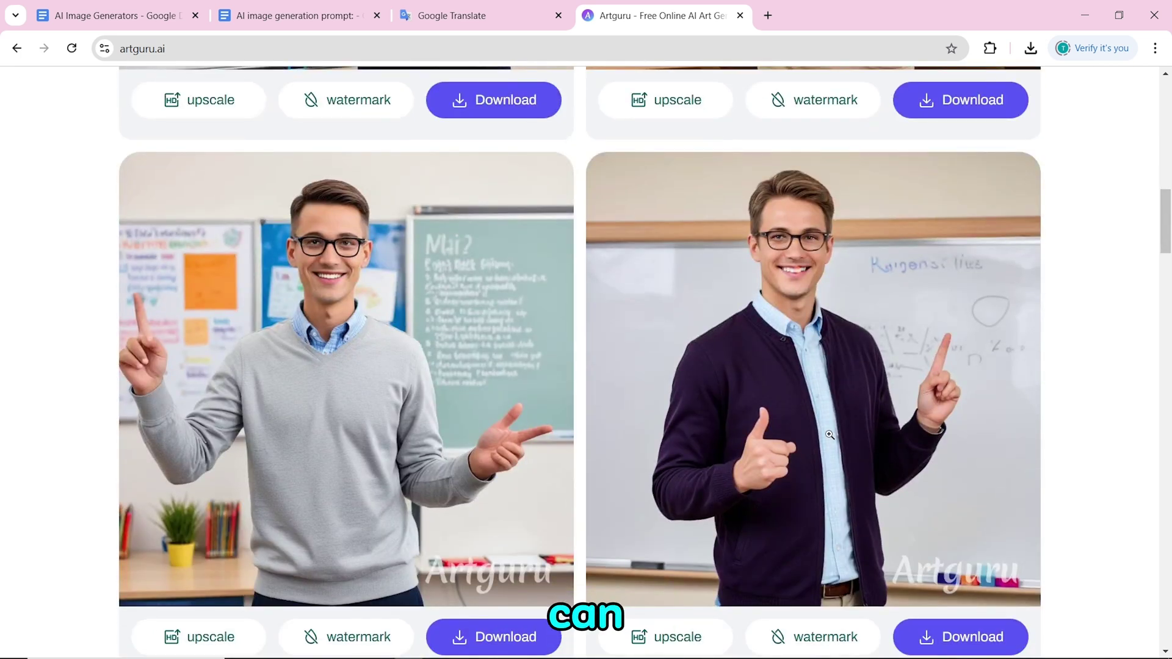
pyautogui.scroll(-3, 829, 434)
pyautogui.click(955, 497)
pyautogui.scroll(1, 850, 415)
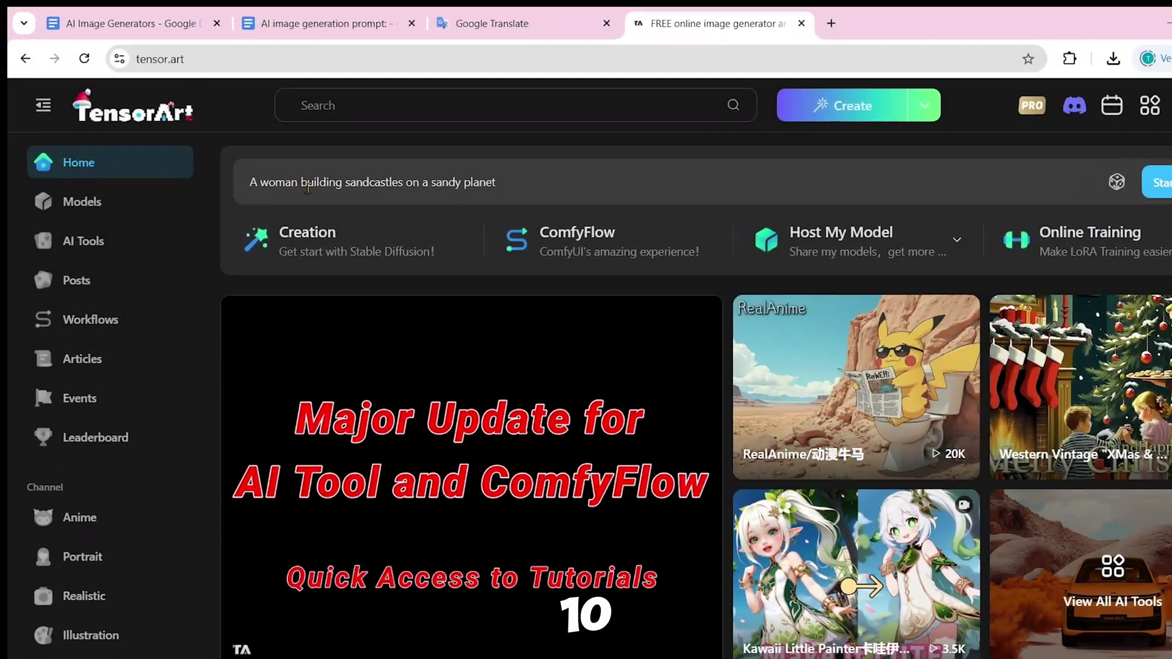
# Open Tensor.Art's creation studio and set the aspect ratio to Square.
pyautogui.scroll(-8, 847, 471)
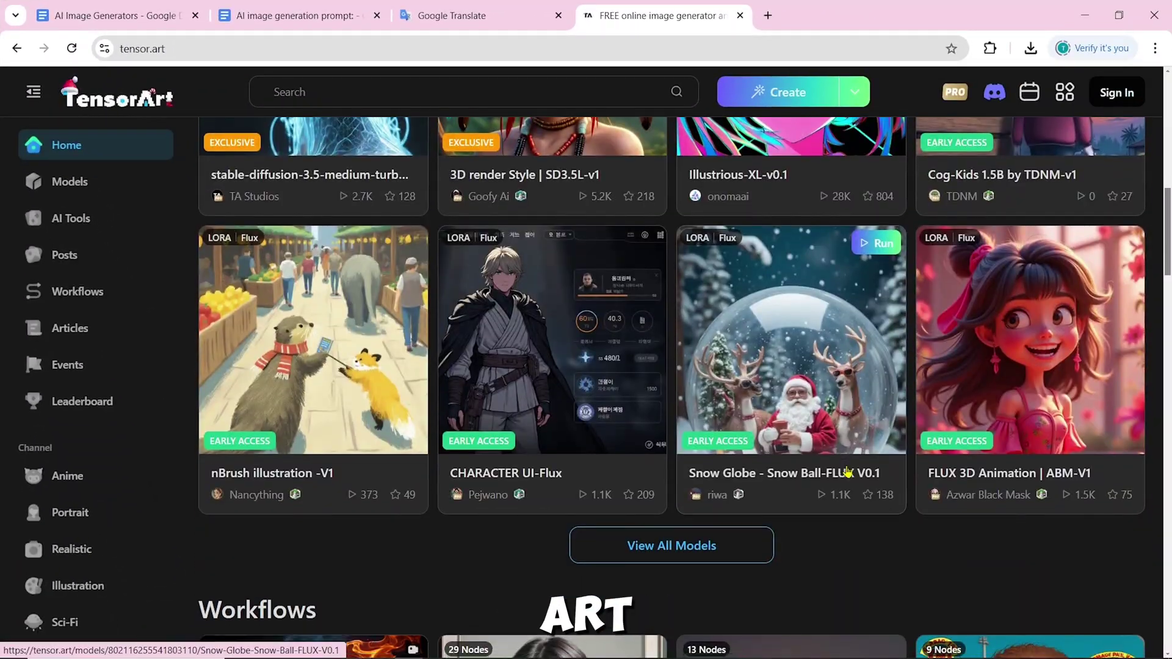
pyautogui.scroll(8, 848, 471)
pyautogui.click(344, 224)
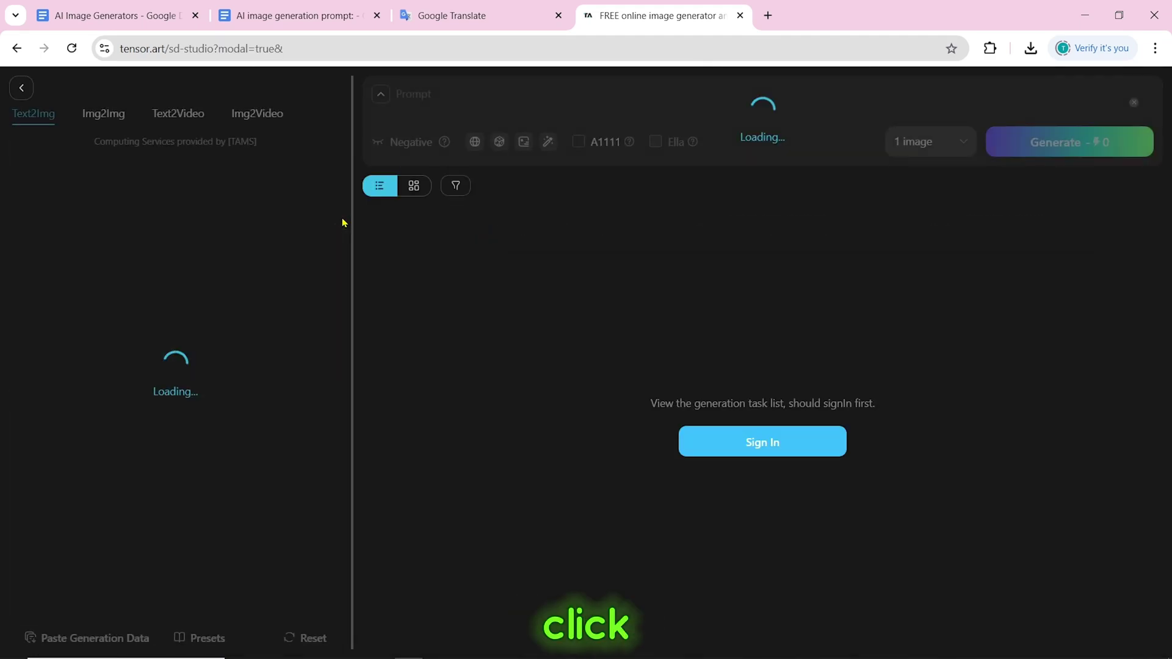
pyautogui.click(166, 482)
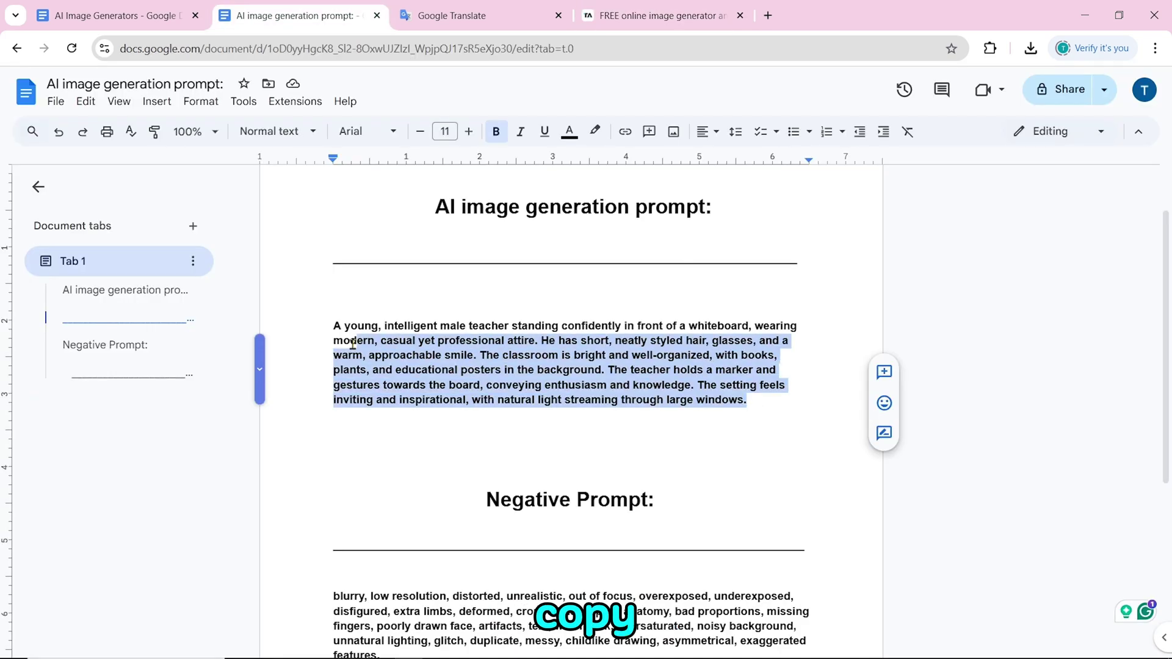
# Paste the teacher prompt, sign in with Google, generate, and open the result's details.
pyautogui.rightClick(438, 252)
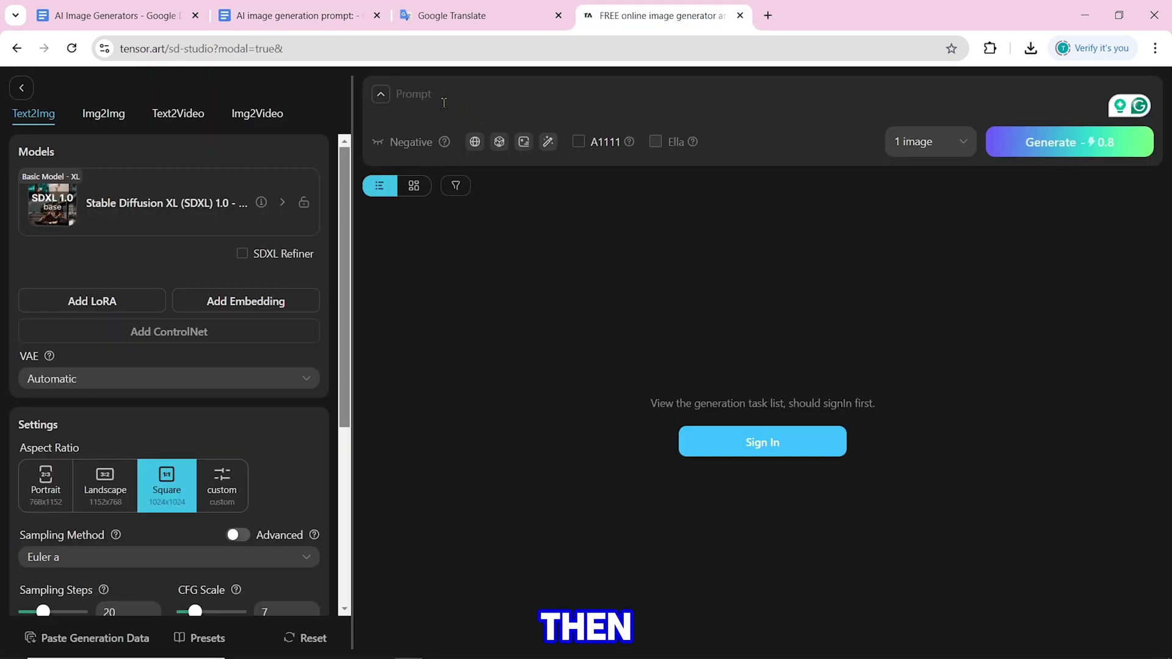
pyautogui.rightClick(429, 92)
pyautogui.click(483, 239)
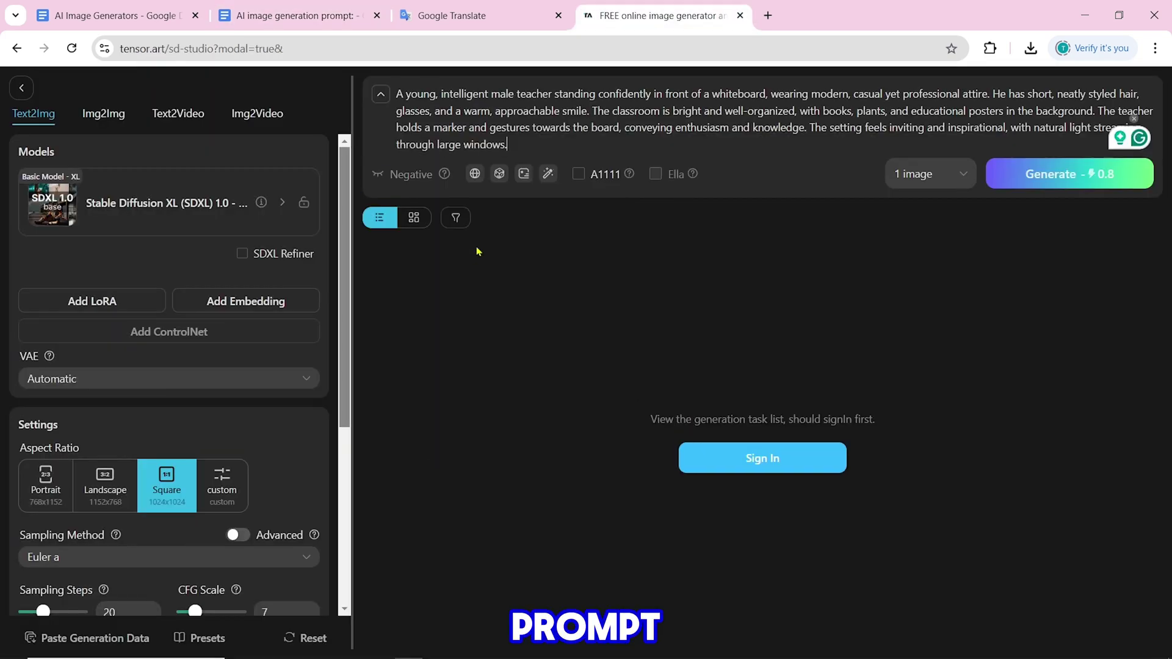
pyautogui.click(1049, 177)
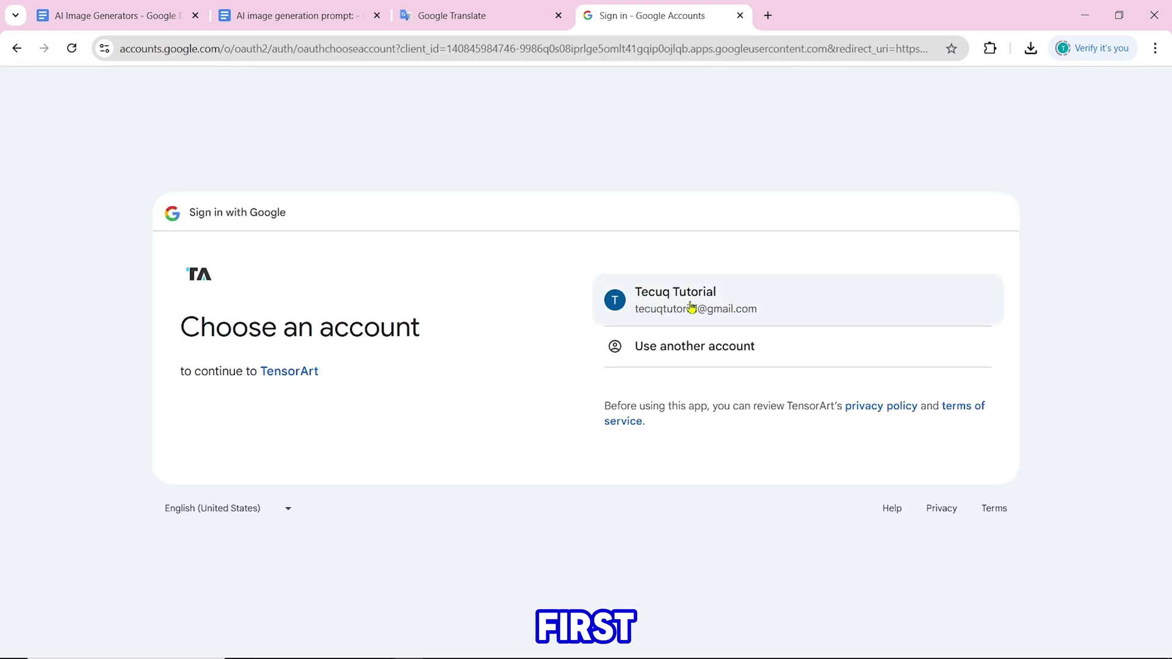
pyautogui.click(692, 307)
pyautogui.click(1044, 176)
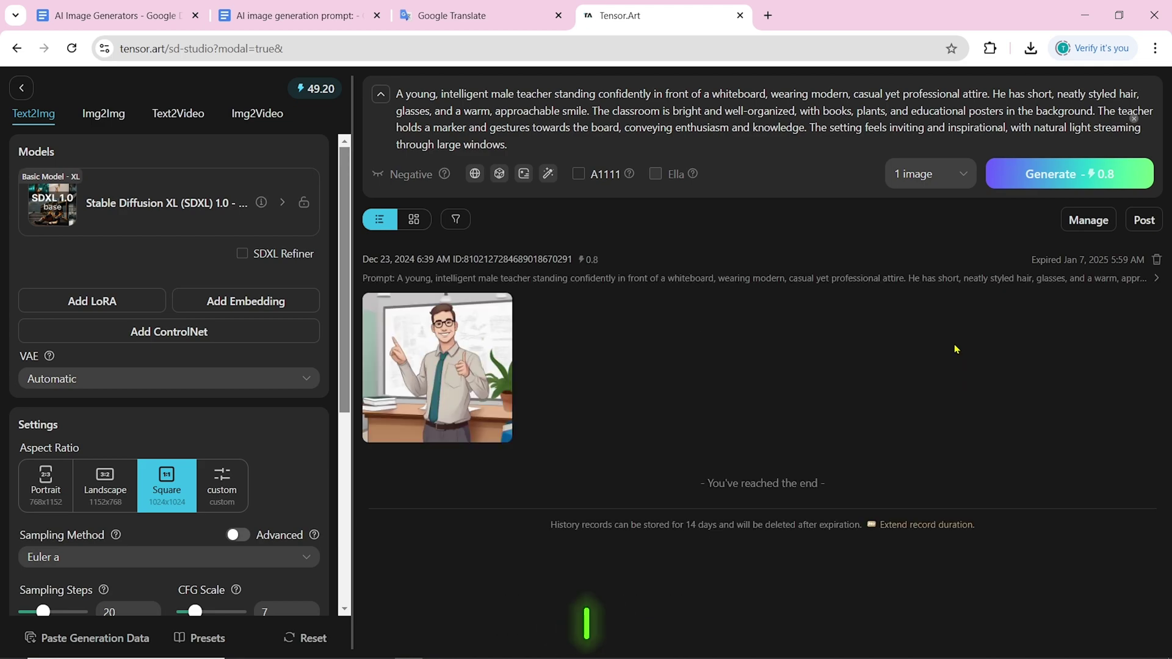
pyautogui.click(503, 367)
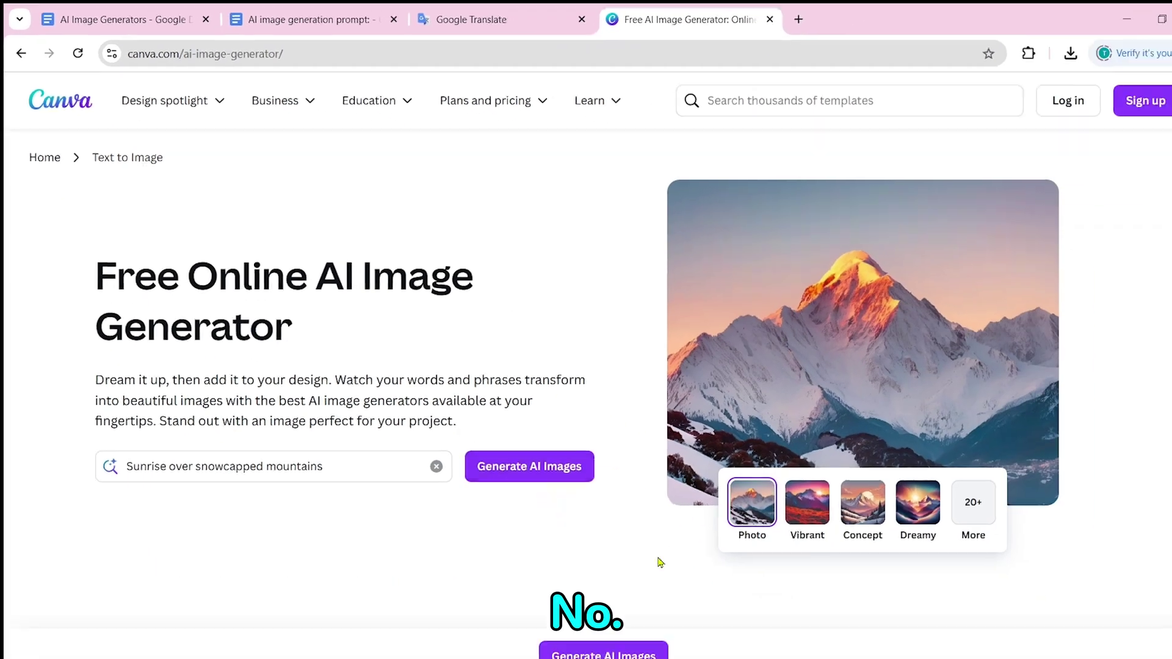
# Start Canva's AI image generator and sign up with a Google account.
pyautogui.scroll(-3, 815, 567)
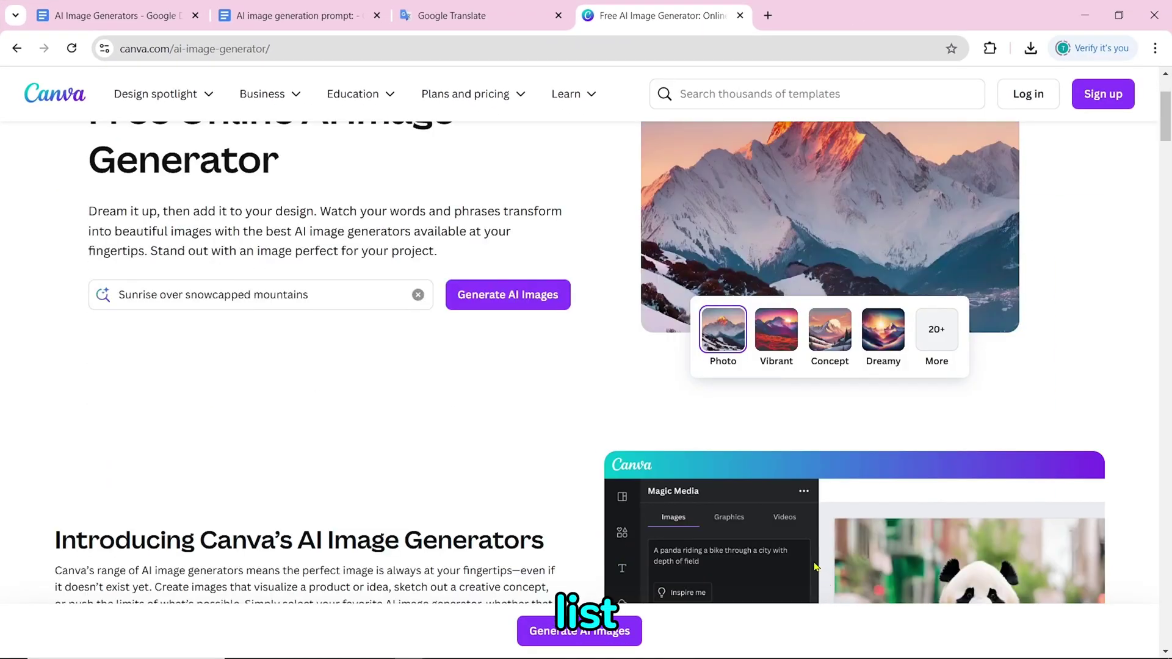
pyautogui.scroll(-15, 816, 566)
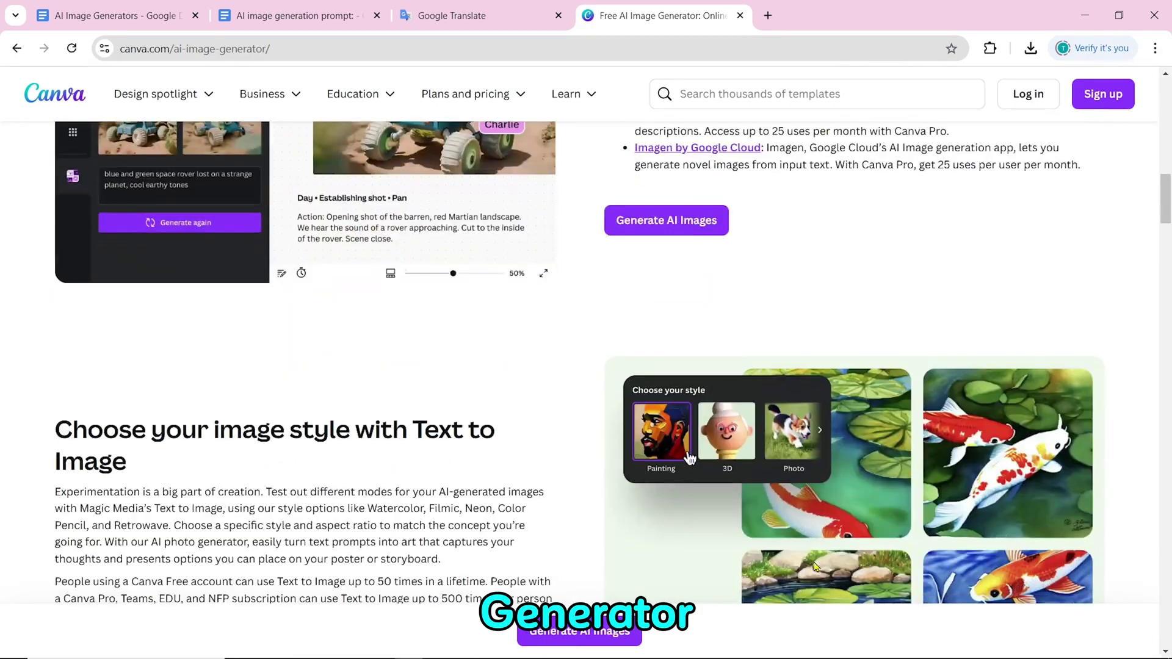
pyautogui.scroll(-18, 815, 567)
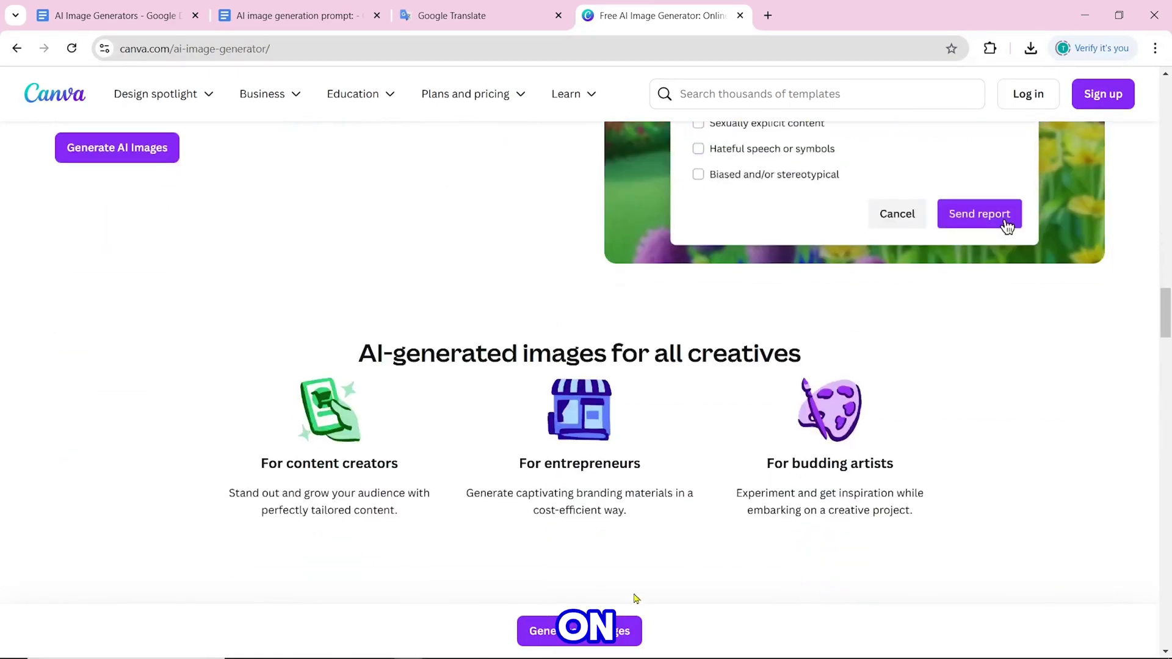
pyautogui.click(1006, 226)
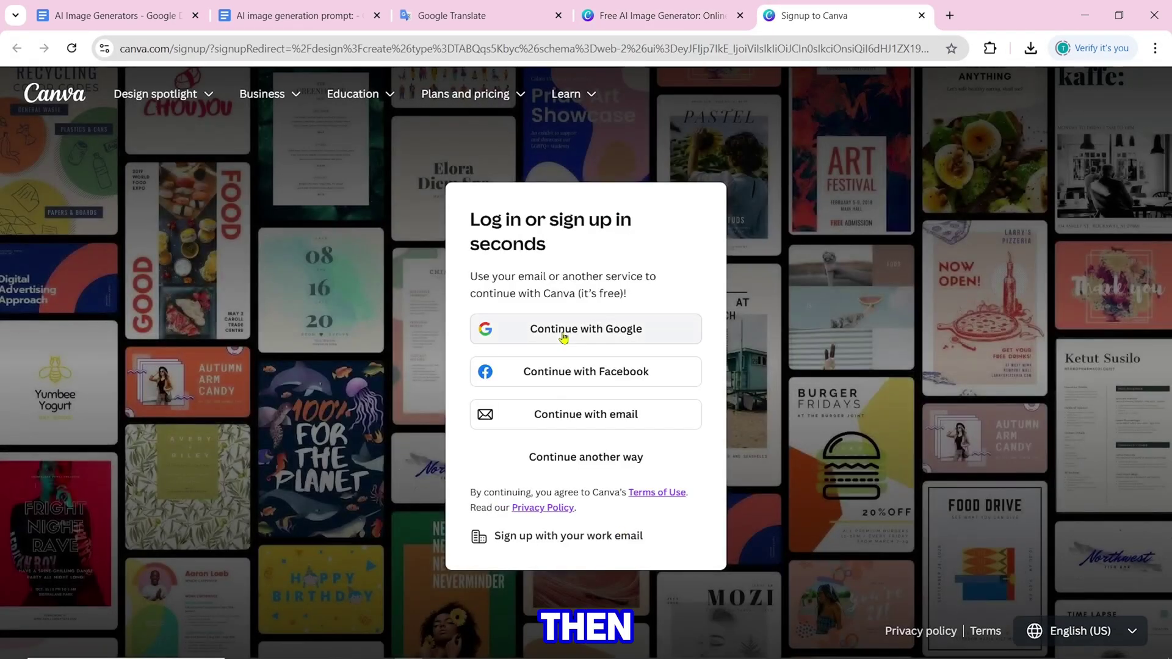
pyautogui.click(565, 337)
pyautogui.click(667, 335)
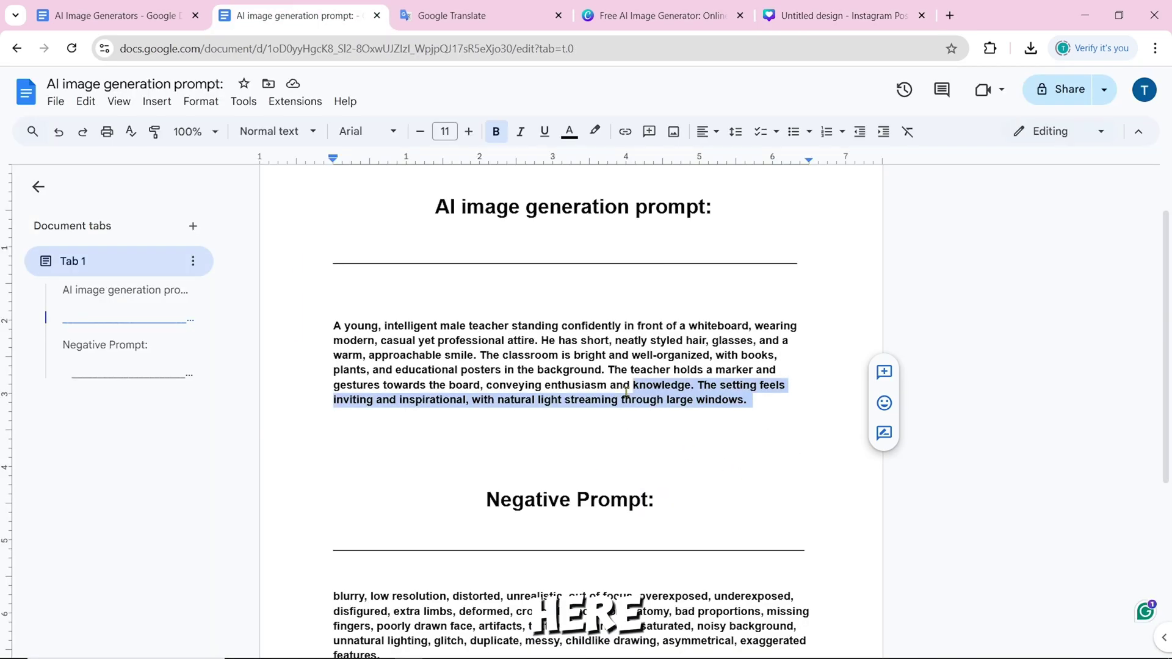
# Paste the teacher prompt into the description and choose the Photo style.
pyautogui.moveTo(623, 385); pyautogui.dragTo(332, 327)
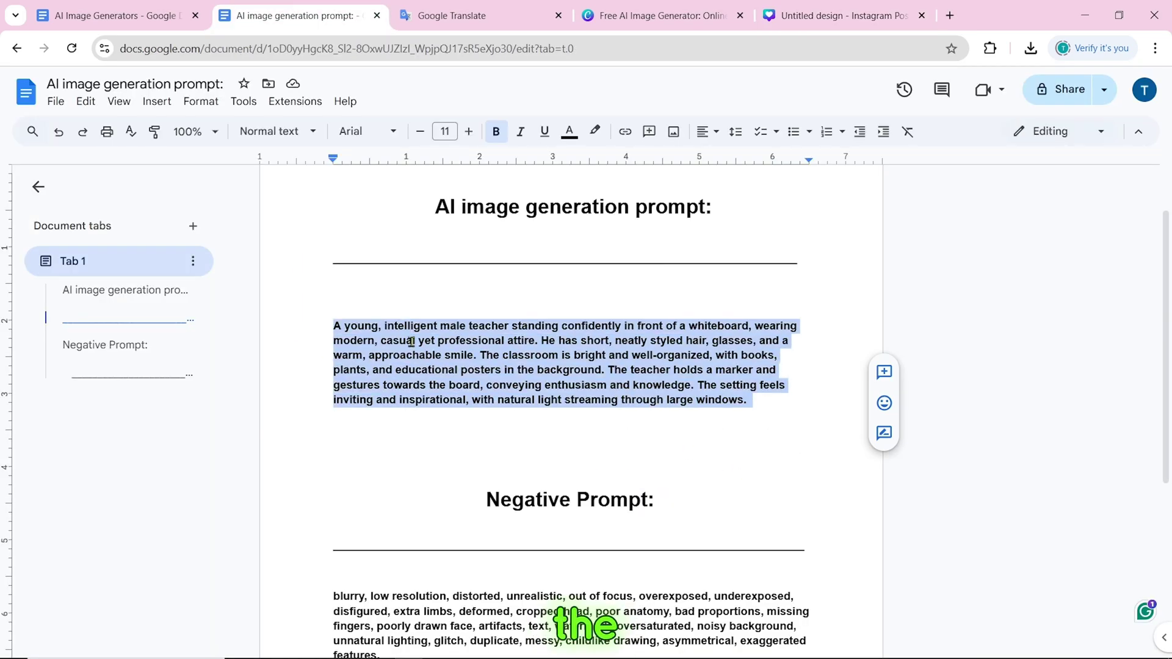
pyautogui.rightClick(427, 257)
pyautogui.click(455, 295)
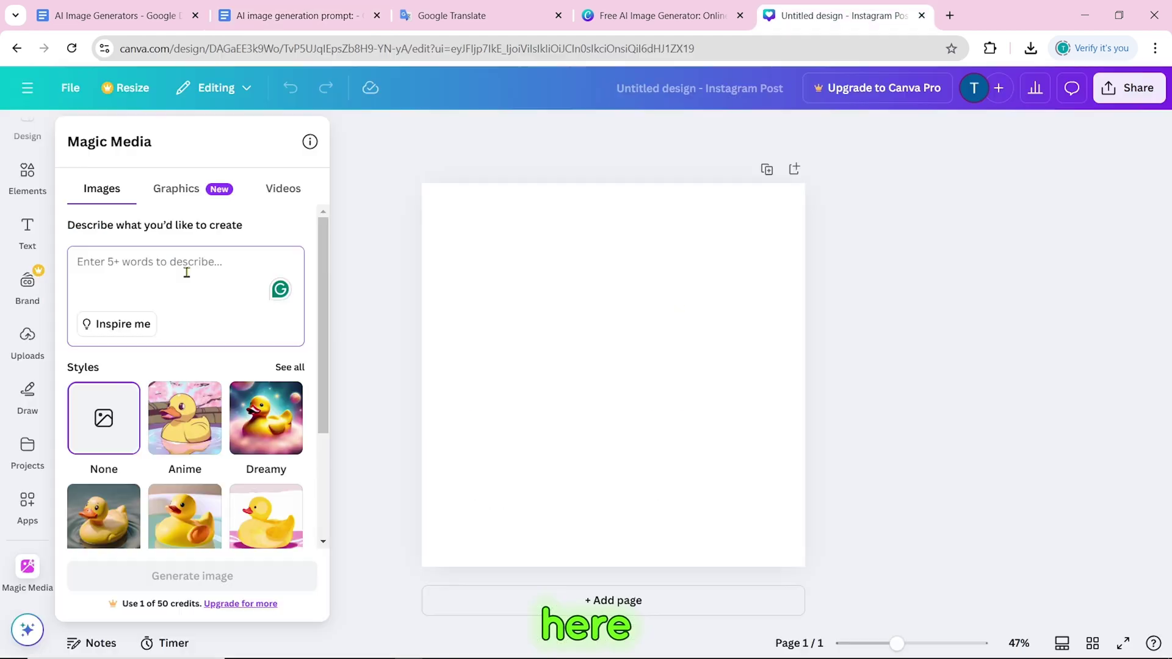
pyautogui.rightClick(110, 270)
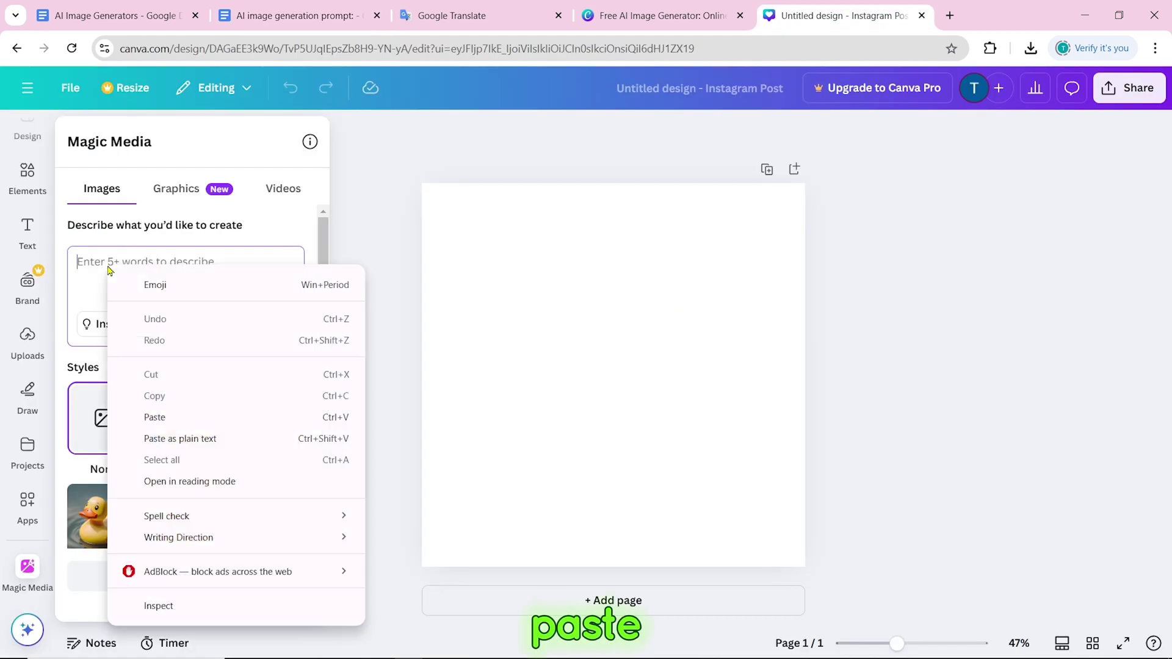
pyautogui.click(156, 418)
pyautogui.scroll(-5, 271, 390)
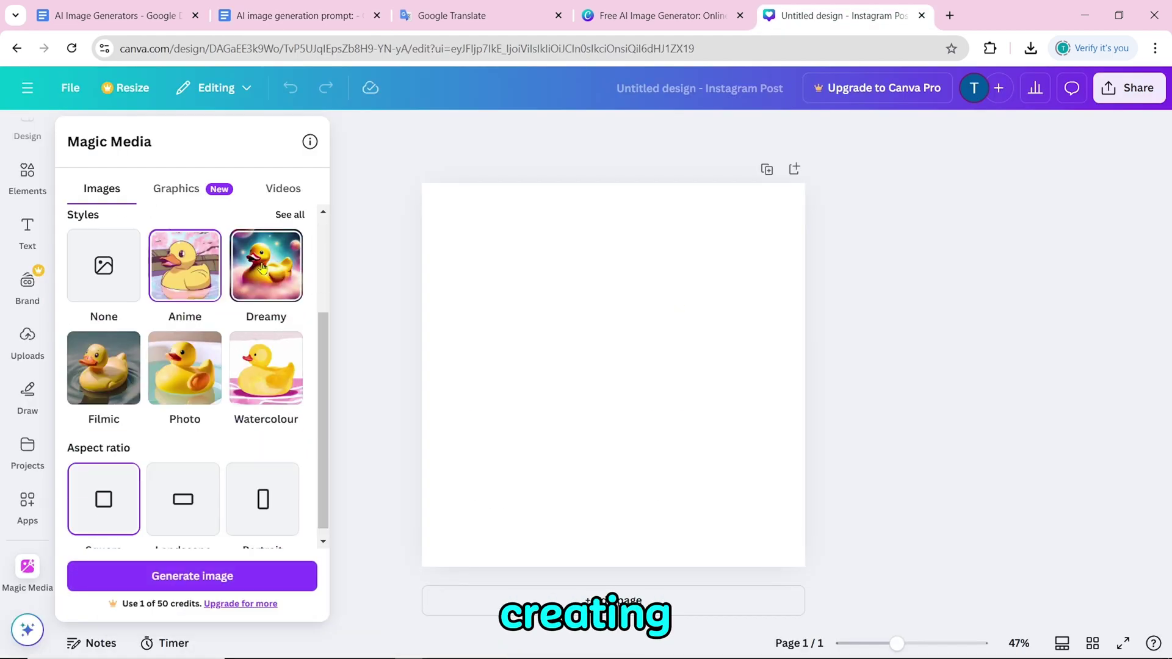
pyautogui.click(186, 381)
pyautogui.scroll(-1, 186, 464)
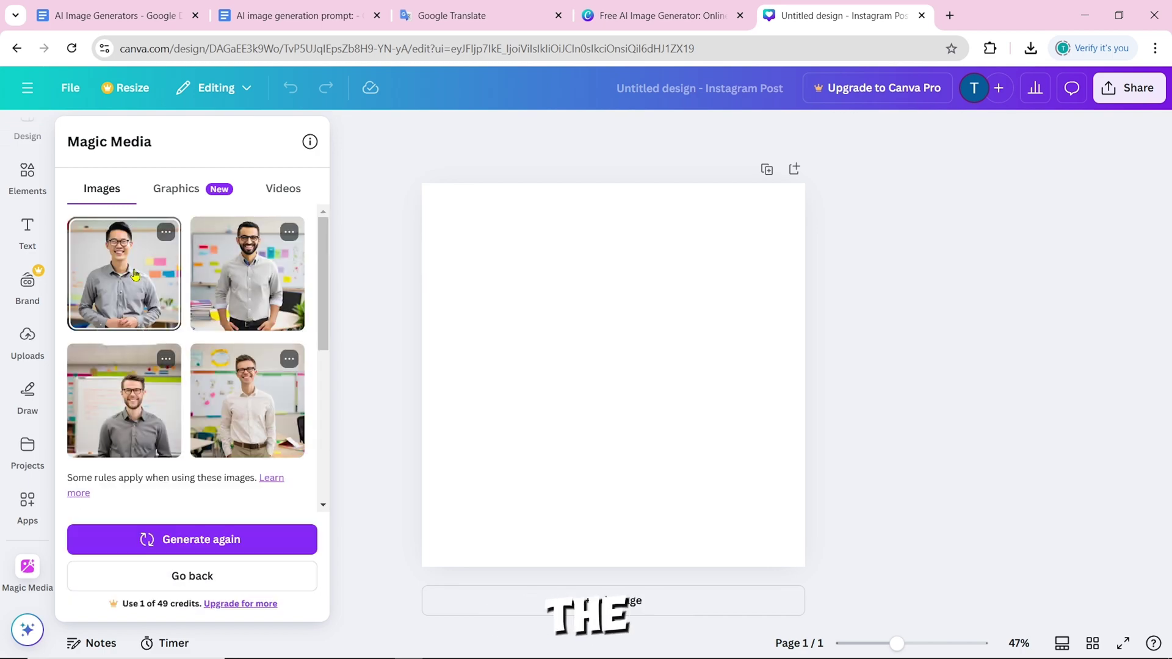
# Add the first generated teacher image to the design and open its download options.
pyautogui.click(135, 274)
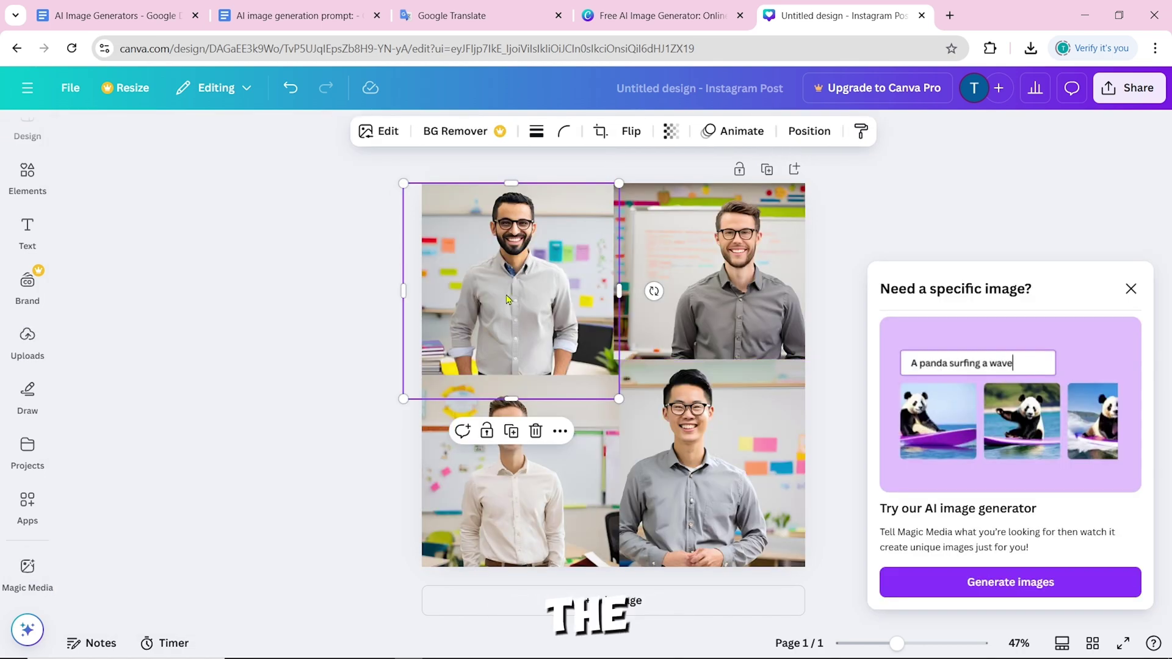
pyautogui.click(1134, 90)
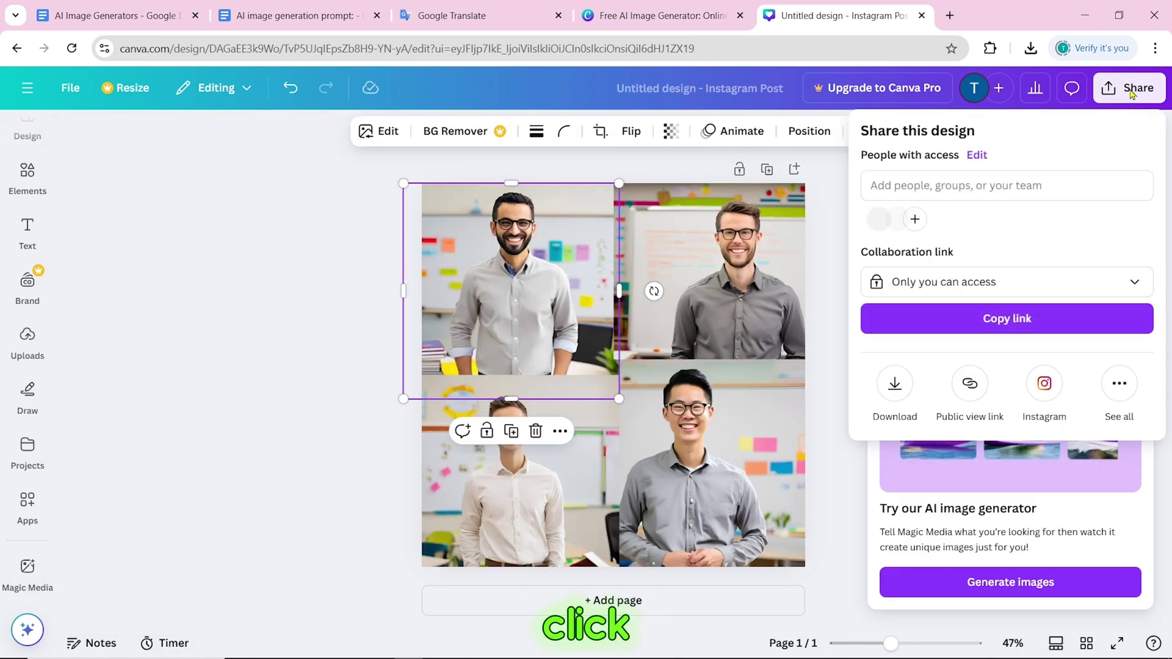
pyautogui.click(895, 385)
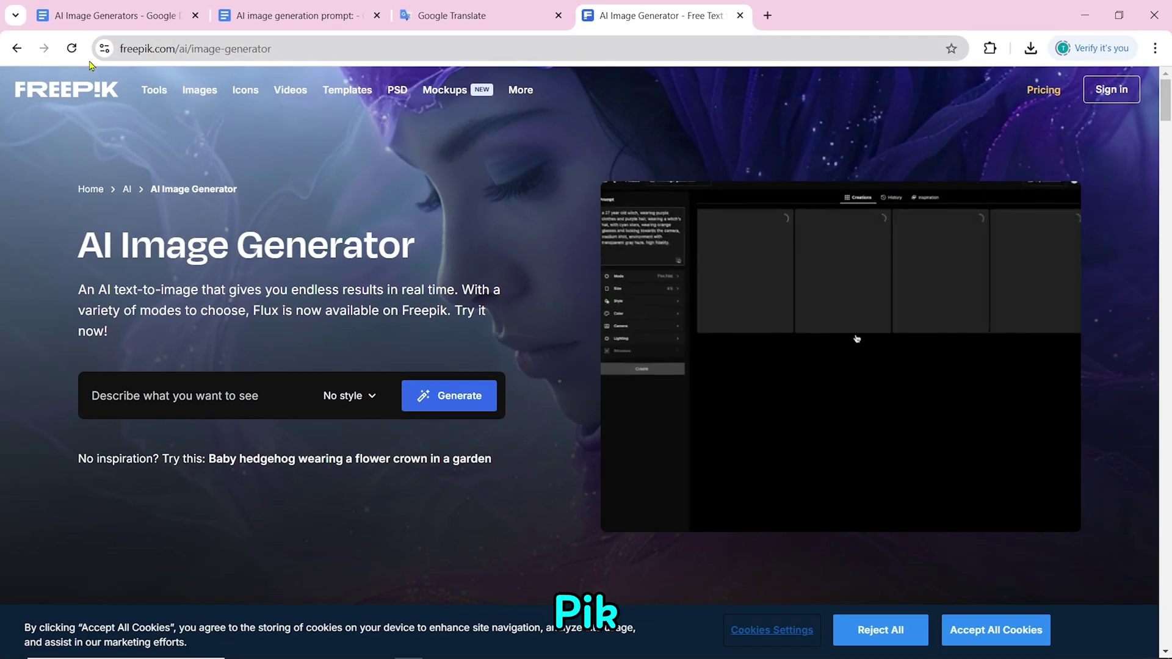
# Paste the teacher prompt from the Google Doc into Freepik's prompt field.
pyautogui.scroll(-8, 73, 358)
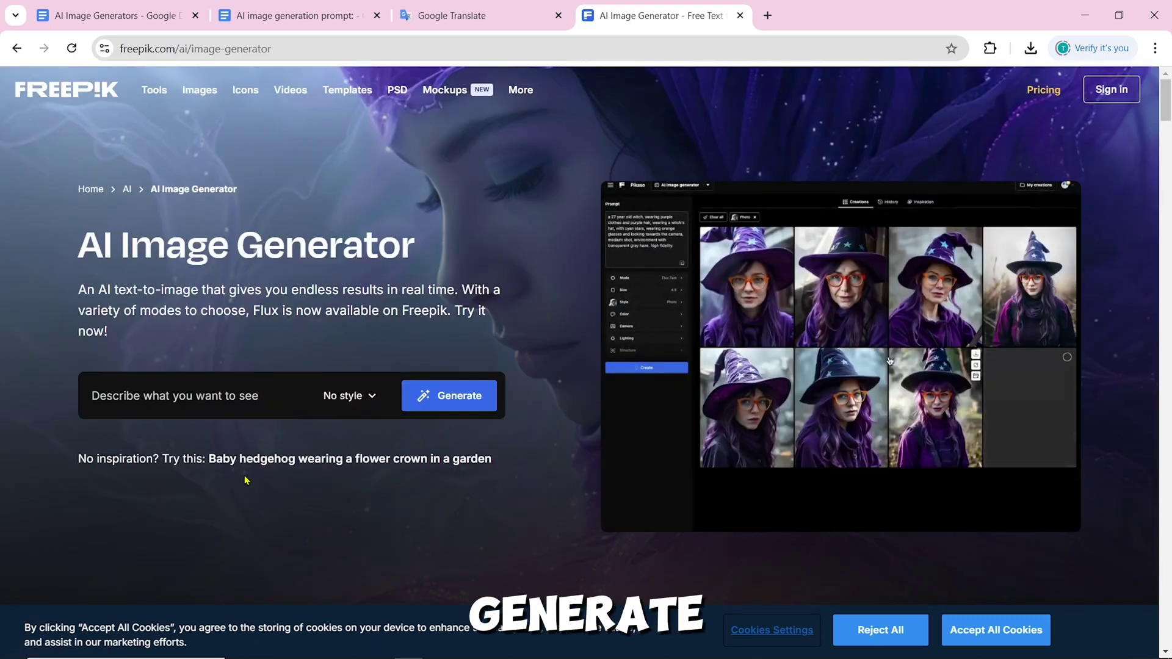
pyautogui.click(299, 16)
pyautogui.rightClick(602, 254)
pyautogui.click(641, 295)
pyautogui.click(659, 15)
pyautogui.click(136, 400)
pyautogui.rightClick(135, 400)
pyautogui.click(162, 185)
# Generate four images, sign in with Google, and export the whiteboard one at 1024 × 1024.
pyautogui.click(329, 398)
pyautogui.click(460, 398)
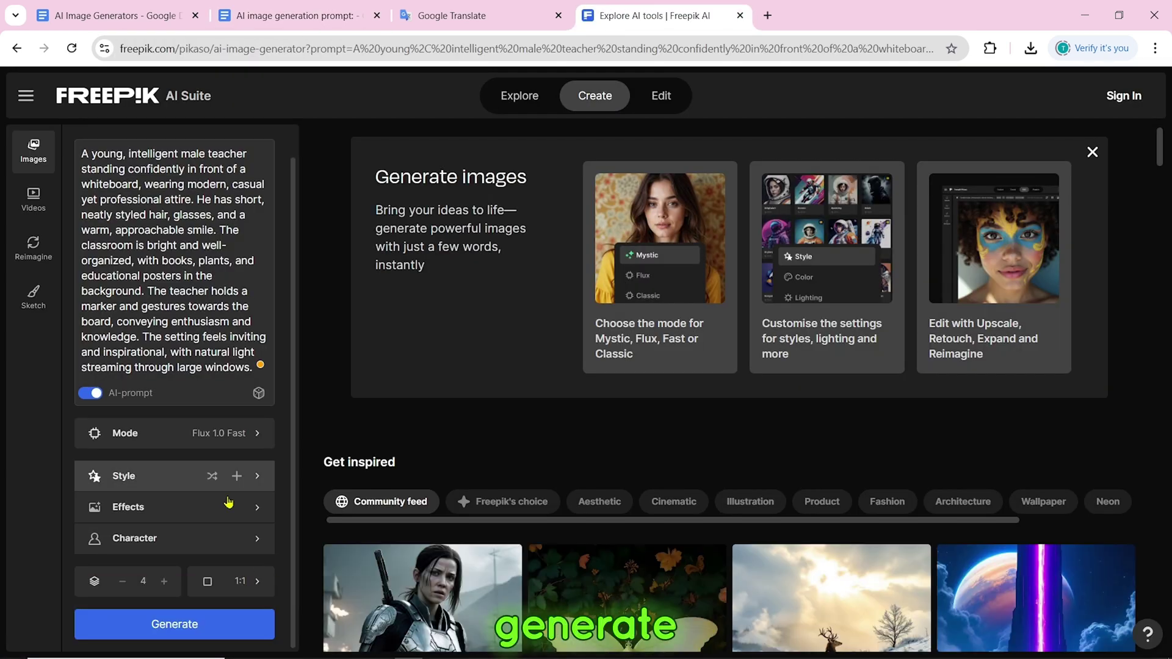
pyautogui.click(184, 622)
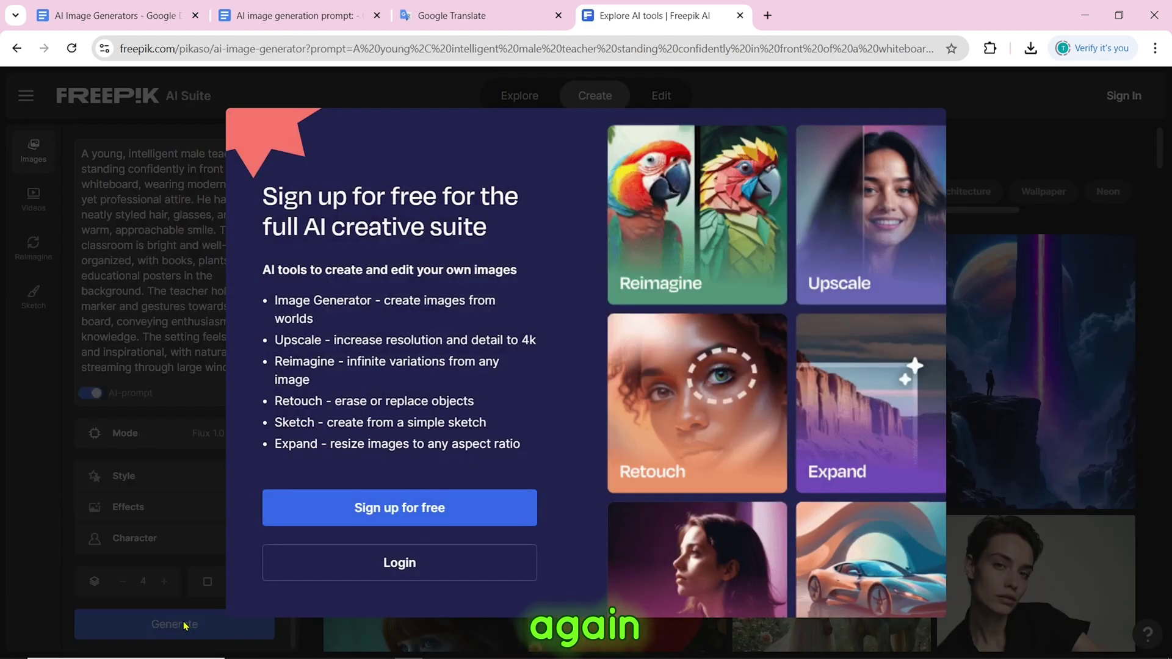
pyautogui.click(394, 507)
pyautogui.click(977, 310)
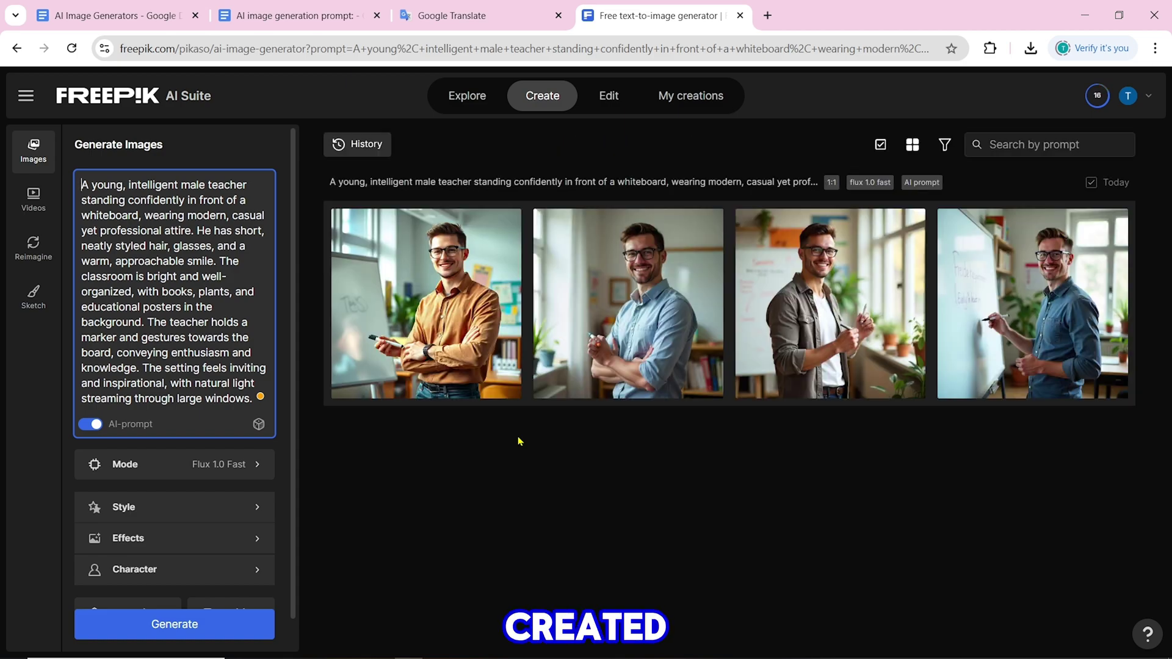
pyautogui.click(1026, 241)
pyautogui.click(1048, 143)
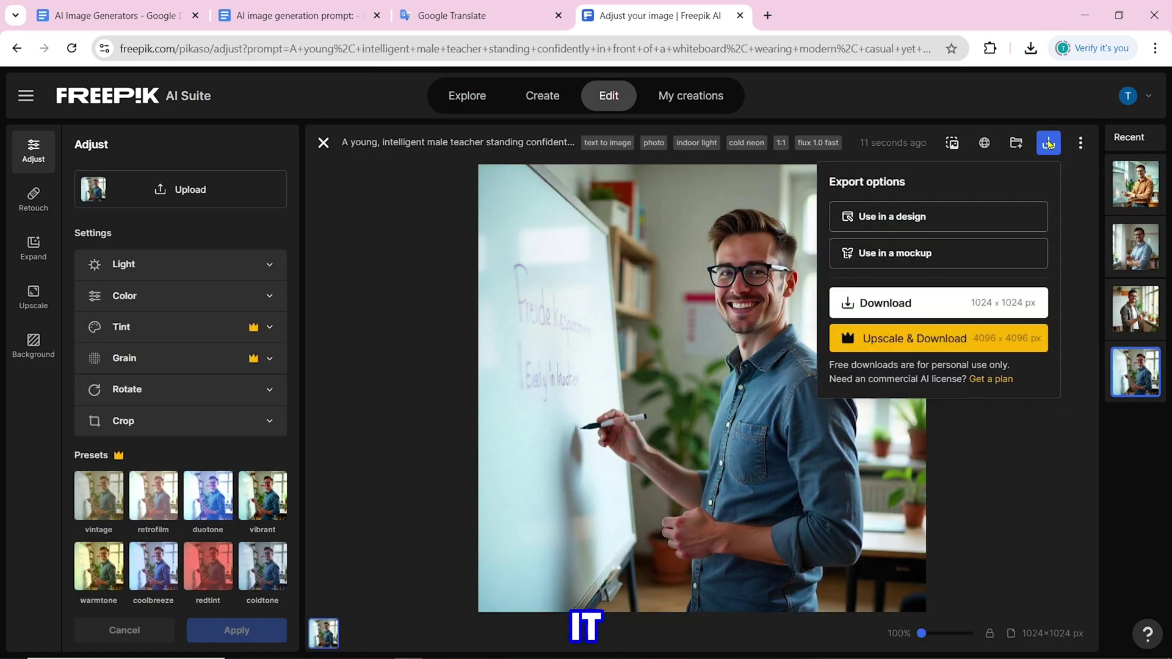
pyautogui.click(936, 313)
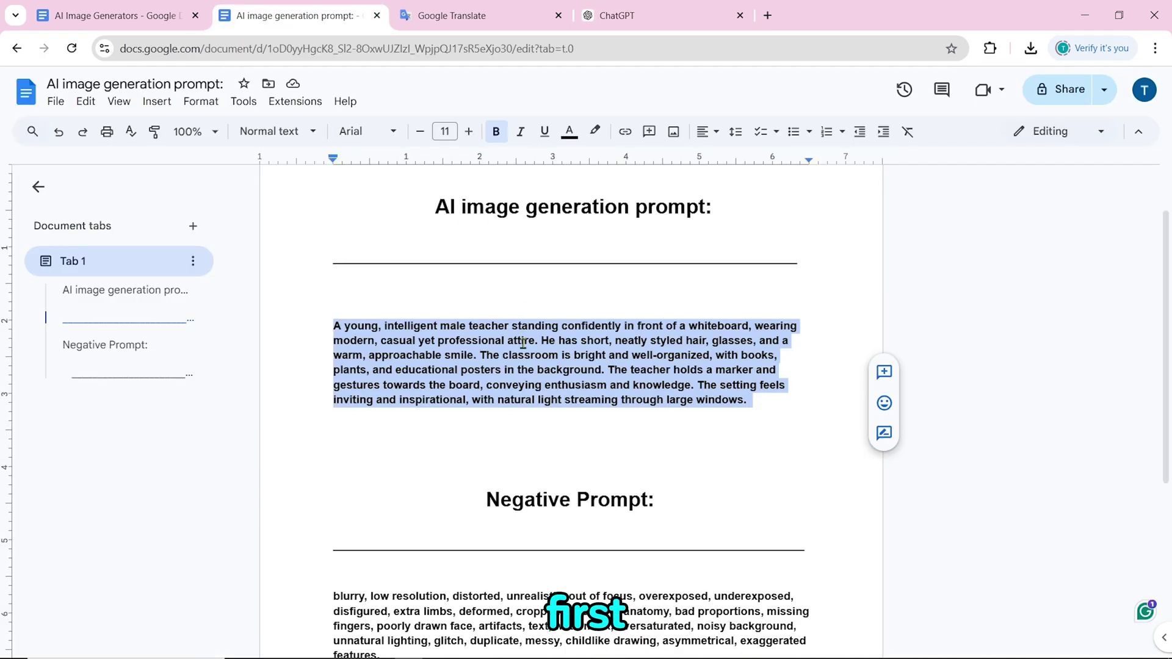
# Send the teacher prompt to ChatGPT and download the resulting bespectacled teacher image.
pyautogui.rightClick(523, 339)
pyautogui.click(574, 296)
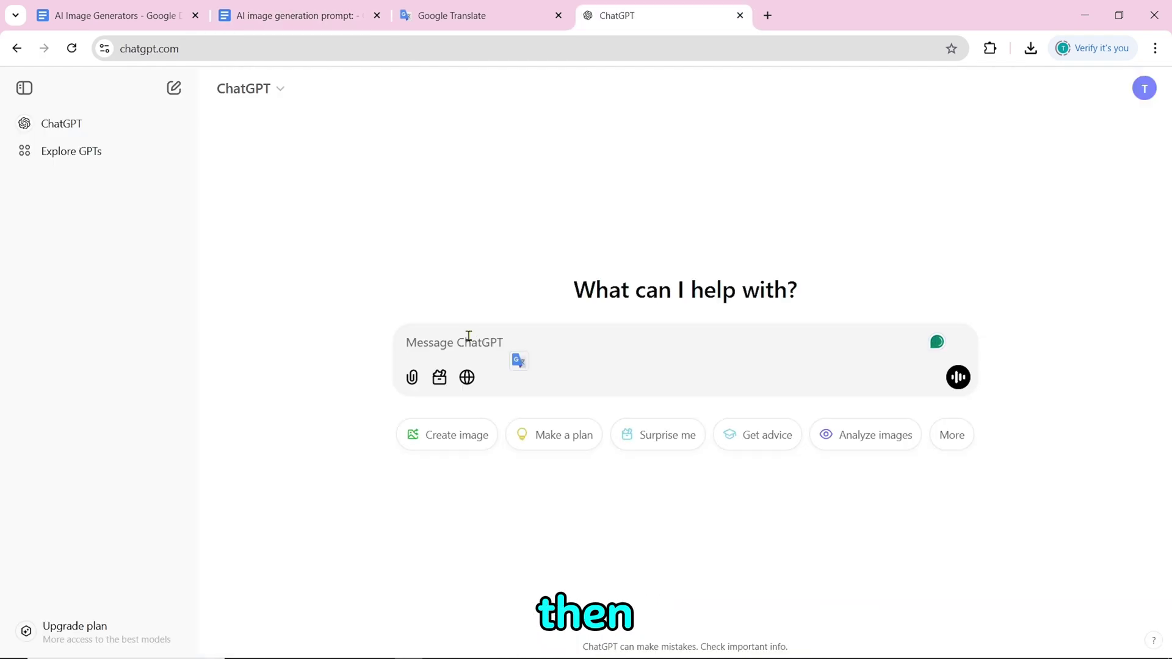
pyautogui.rightClick(469, 336)
pyautogui.click(512, 153)
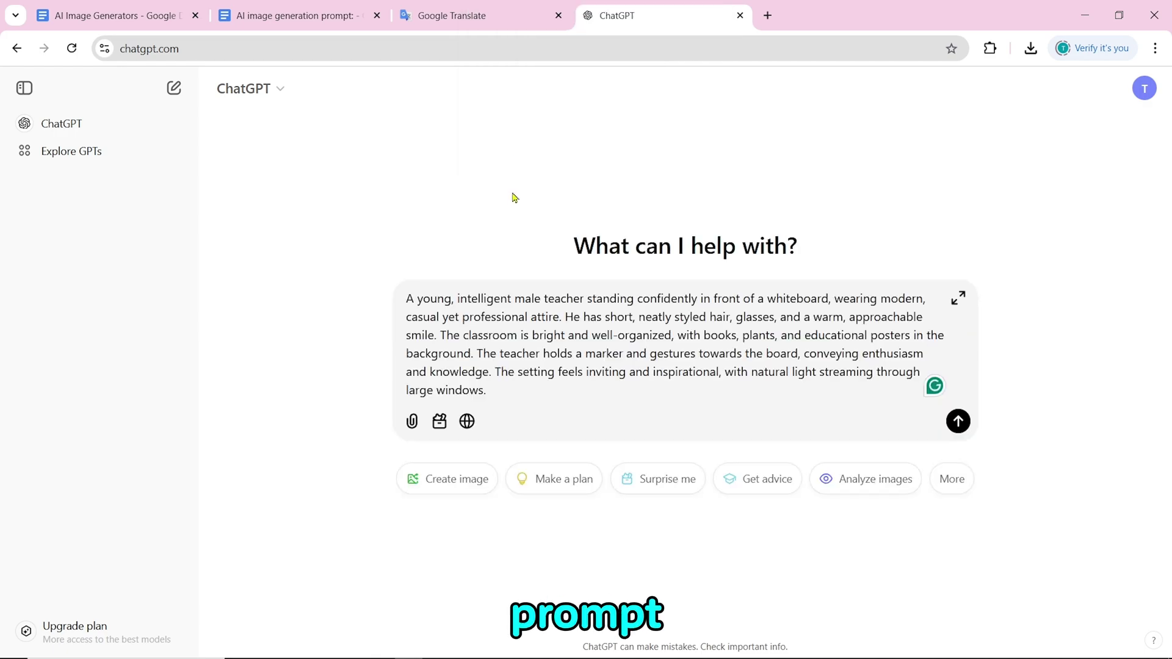
pyautogui.click(958, 421)
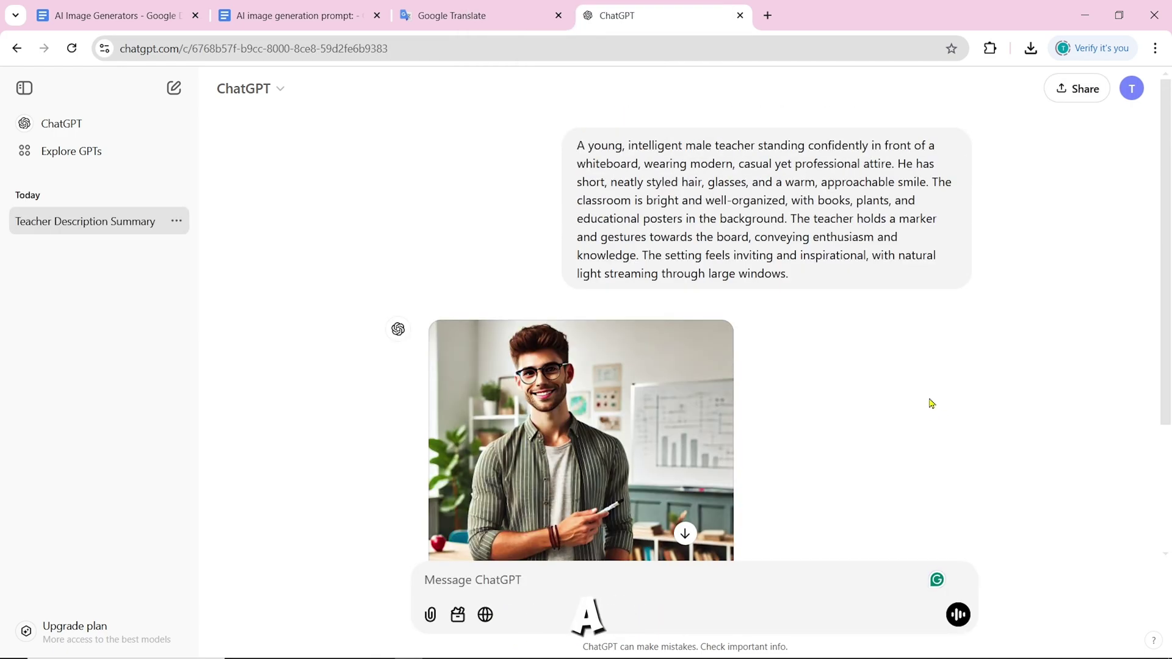
pyautogui.click(653, 356)
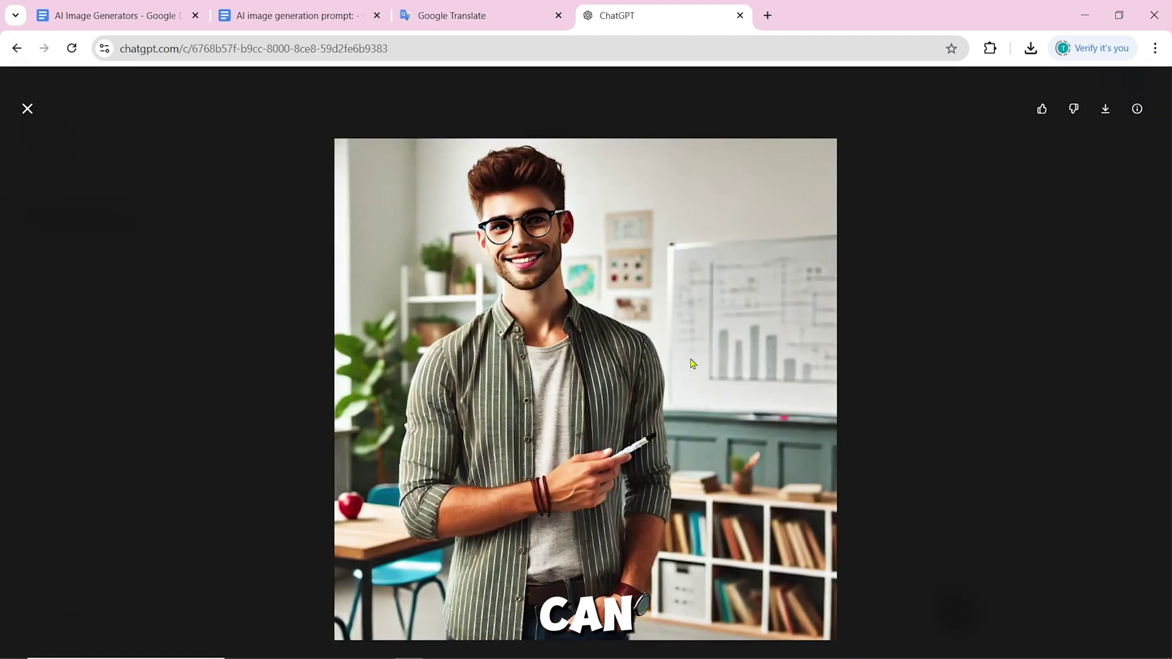
pyautogui.click(1106, 110)
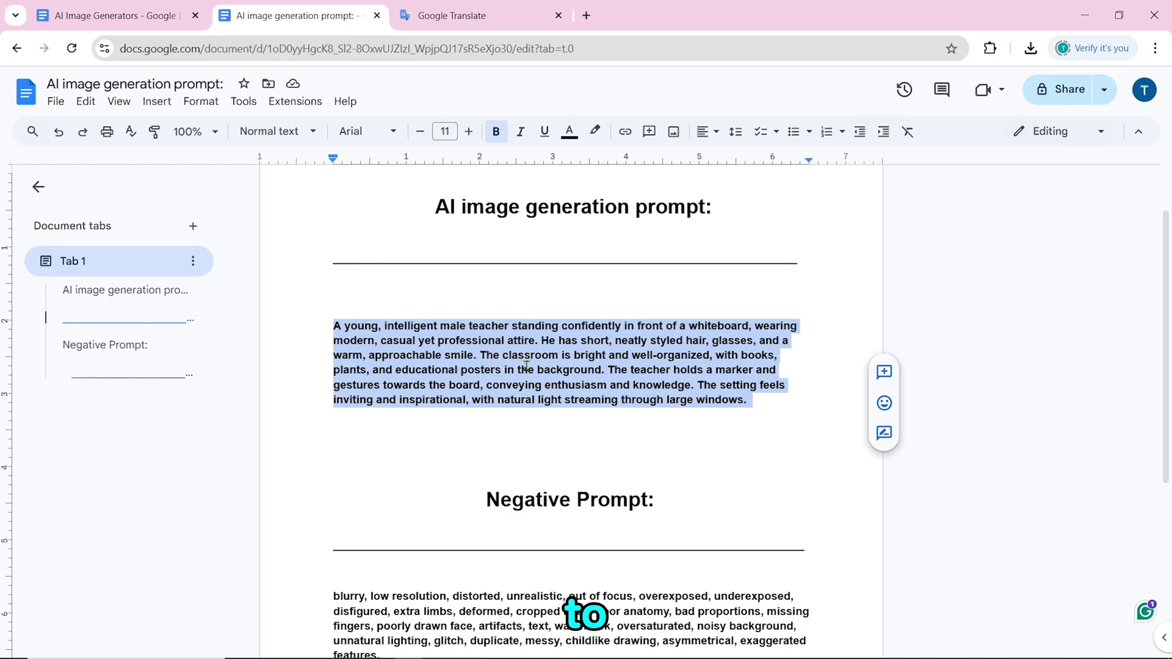
# Paste the teacher prompt from Docs into Bing Image Creator and download the 1024 × 1024 teacher image.
pyautogui.rightClick(528, 371)
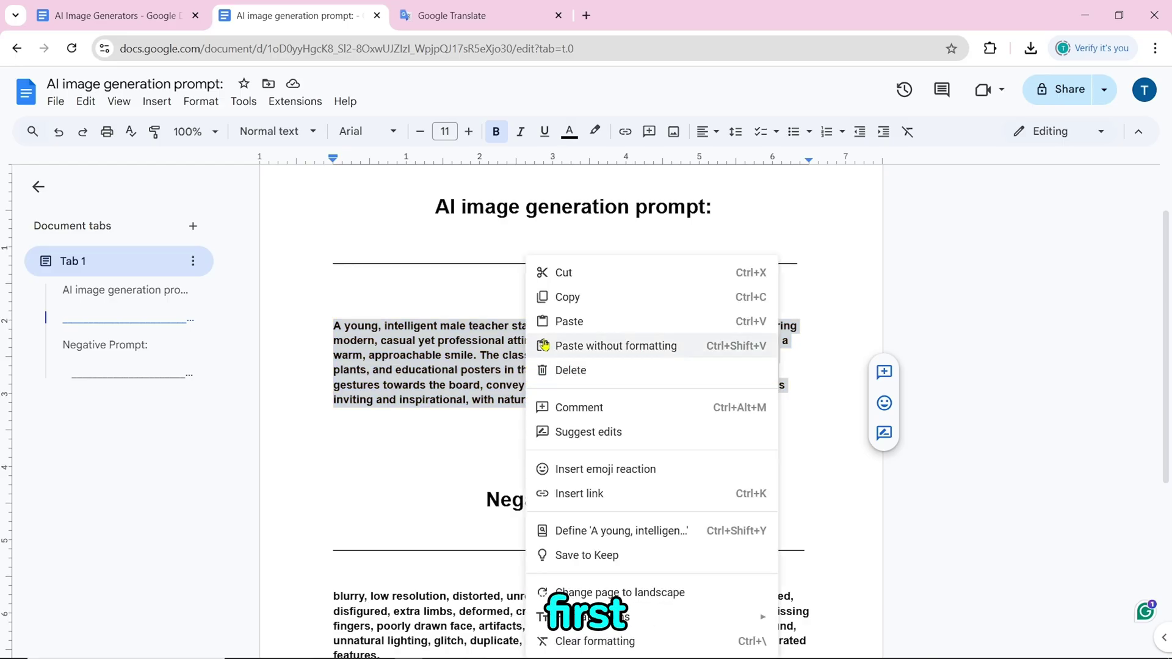
pyautogui.click(567, 297)
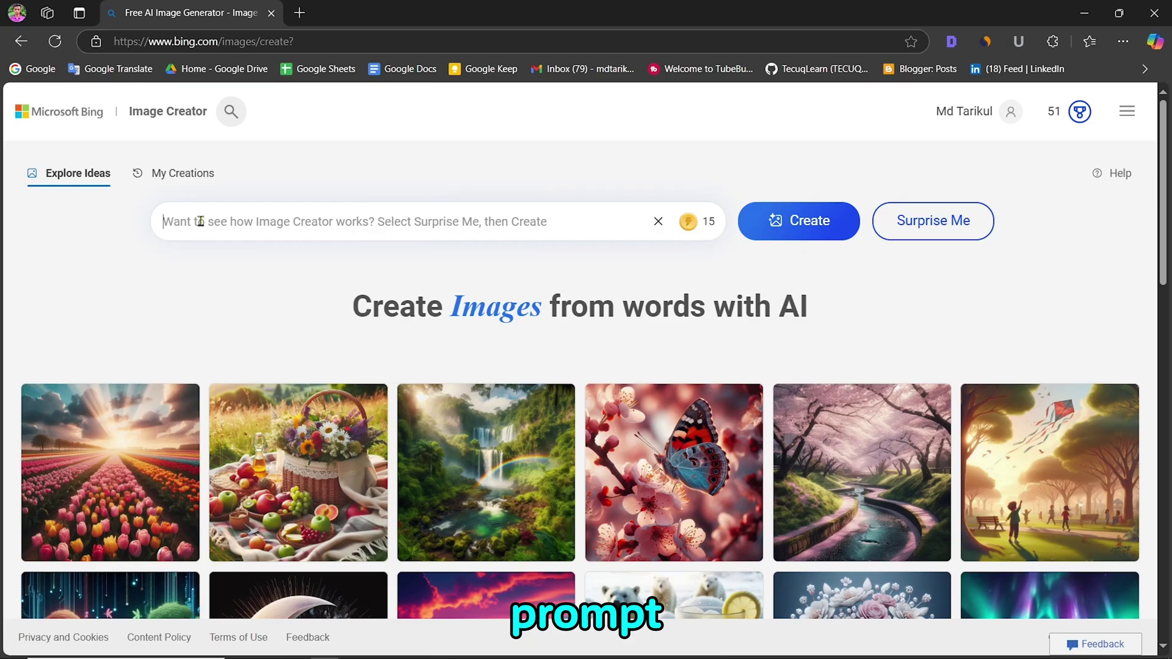
pyautogui.rightClick(202, 225)
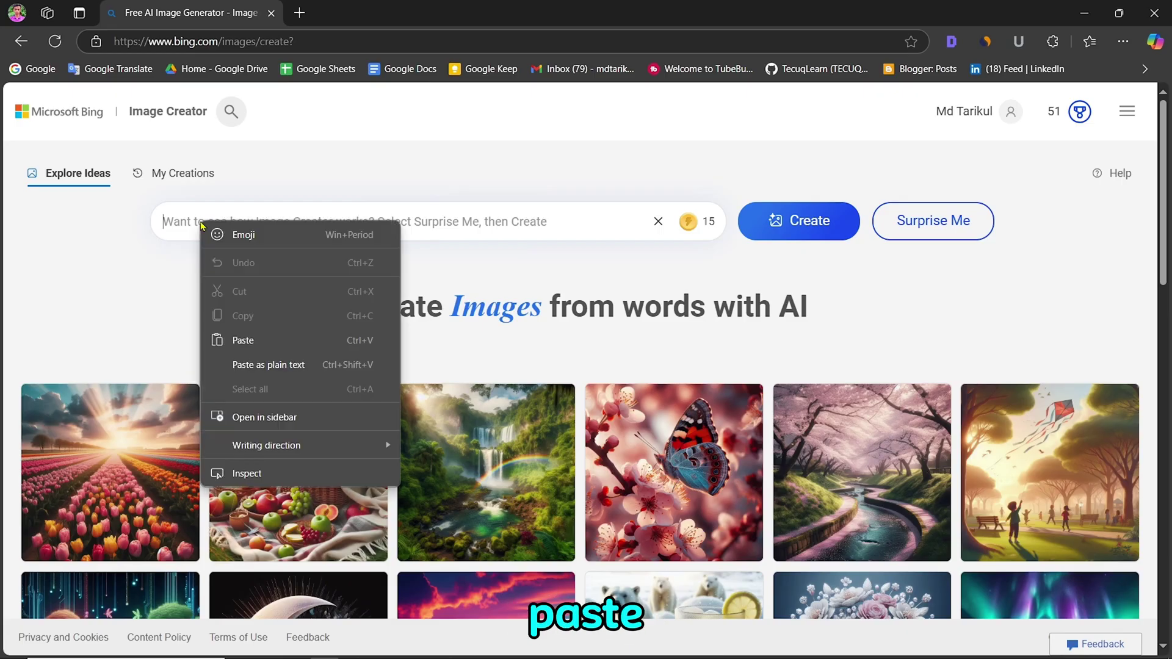
pyautogui.click(243, 340)
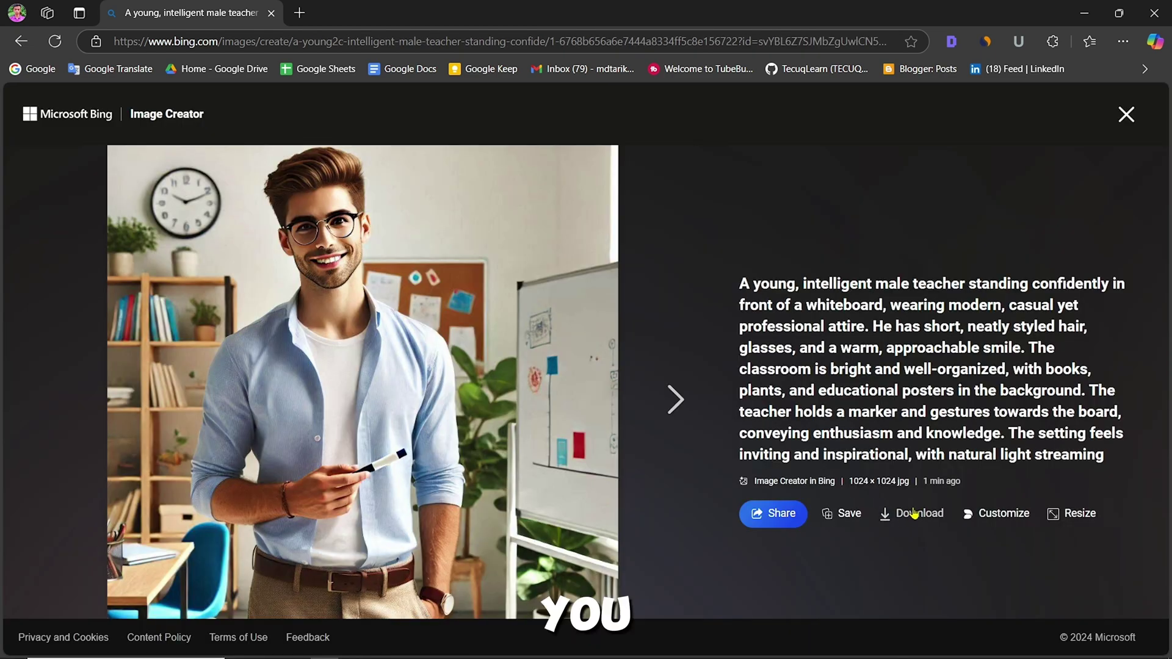
pyautogui.click(914, 515)
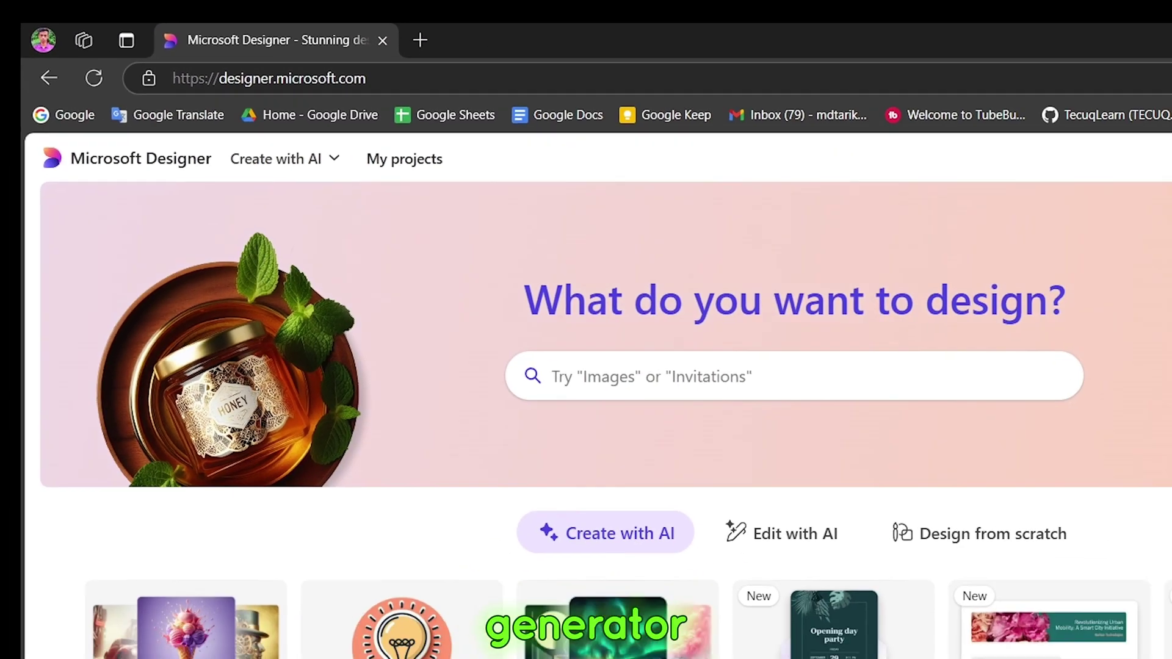
# Start a new image-from-description in Microsoft Designer's Images card.
pyautogui.scroll(-10, 726, 630)
pyautogui.scroll(-10, 1155, 532)
pyautogui.scroll(15, 1155, 532)
pyautogui.scroll(2, 1156, 531)
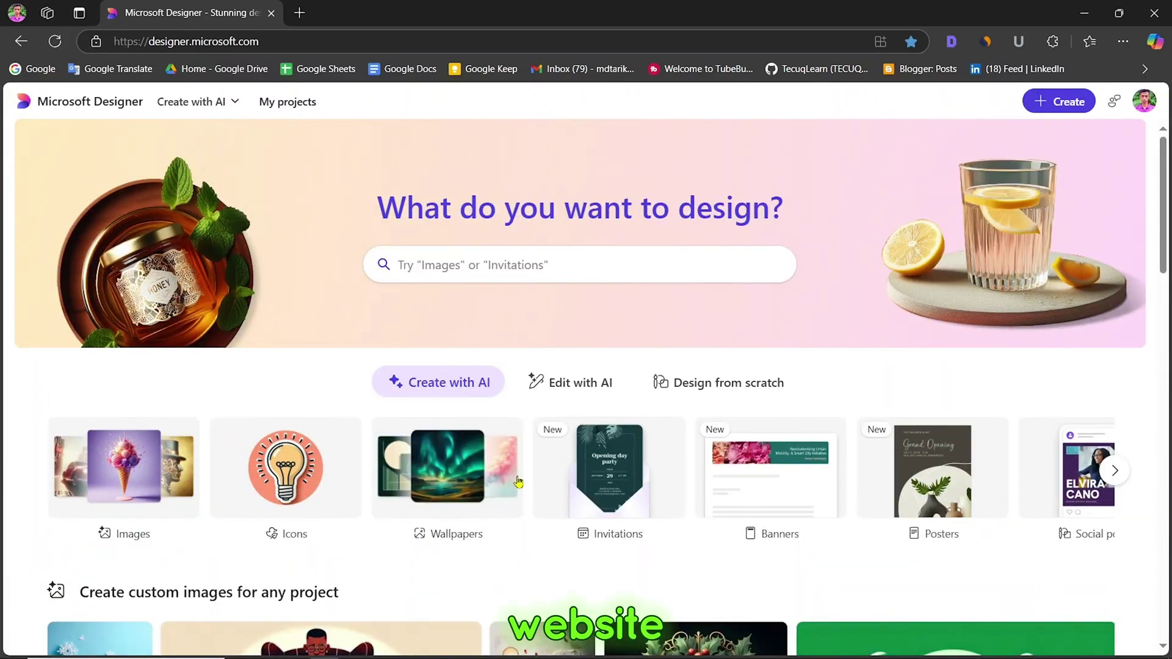
pyautogui.click(131, 468)
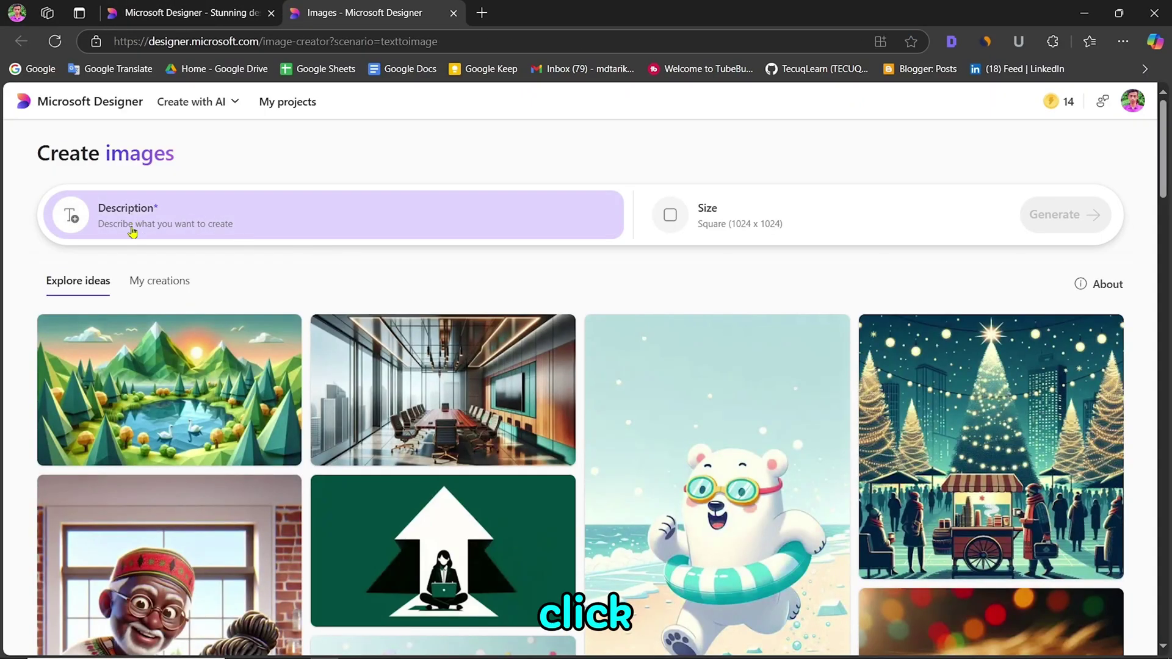
pyautogui.click(132, 231)
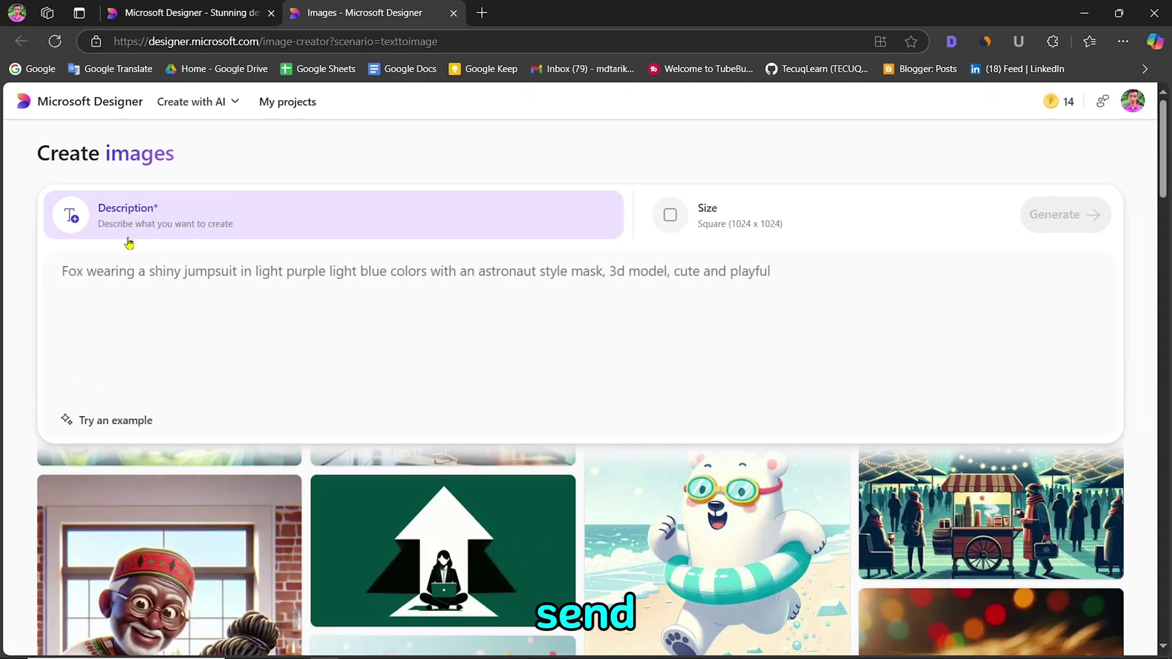
# Paste the teacher prompt from Docs into the Description and generate images.
pyautogui.moveTo(746, 400); pyautogui.dragTo(299, 324)
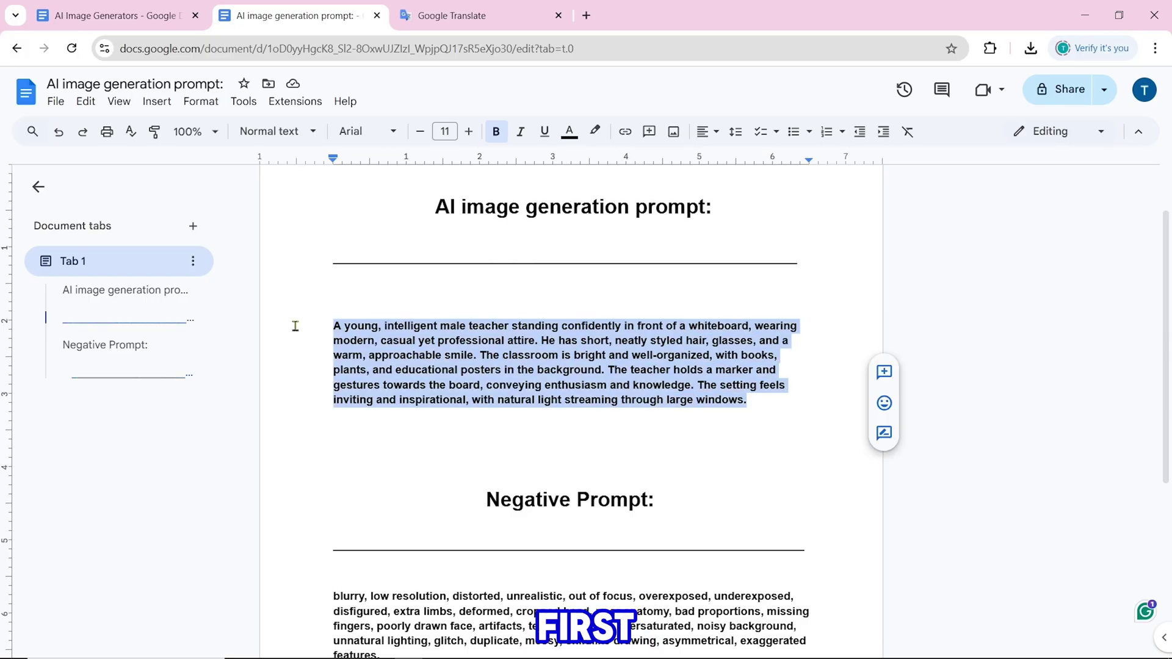
pyautogui.rightClick(430, 351)
pyautogui.click(486, 295)
pyautogui.rightClick(82, 267)
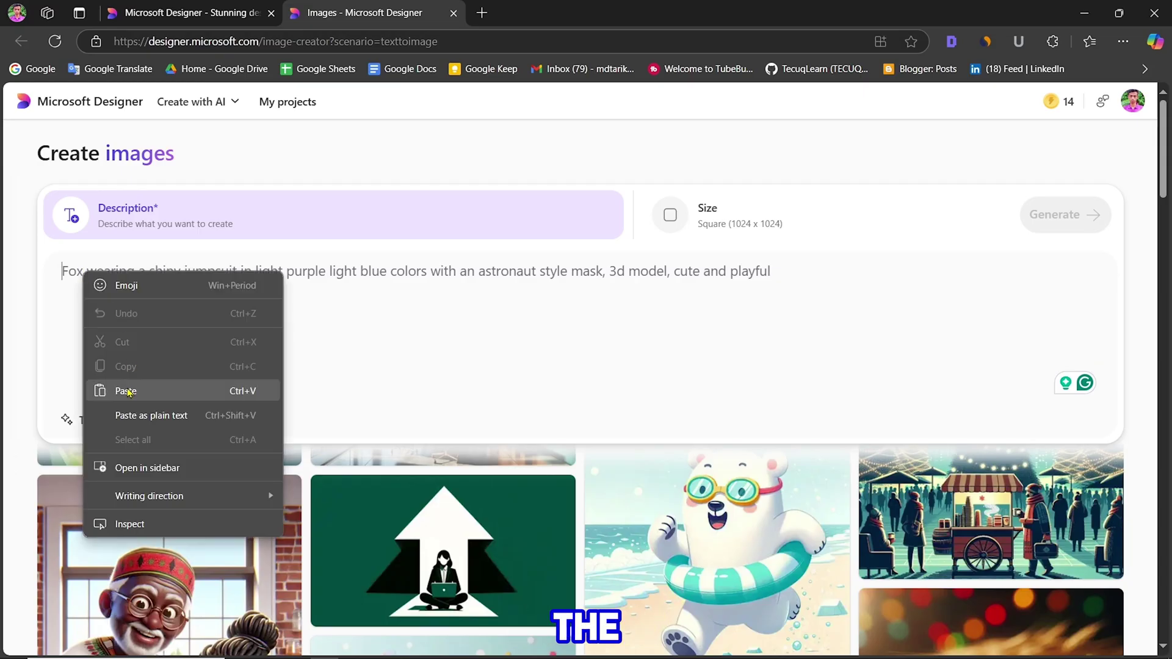
pyautogui.click(122, 387)
pyautogui.click(1052, 175)
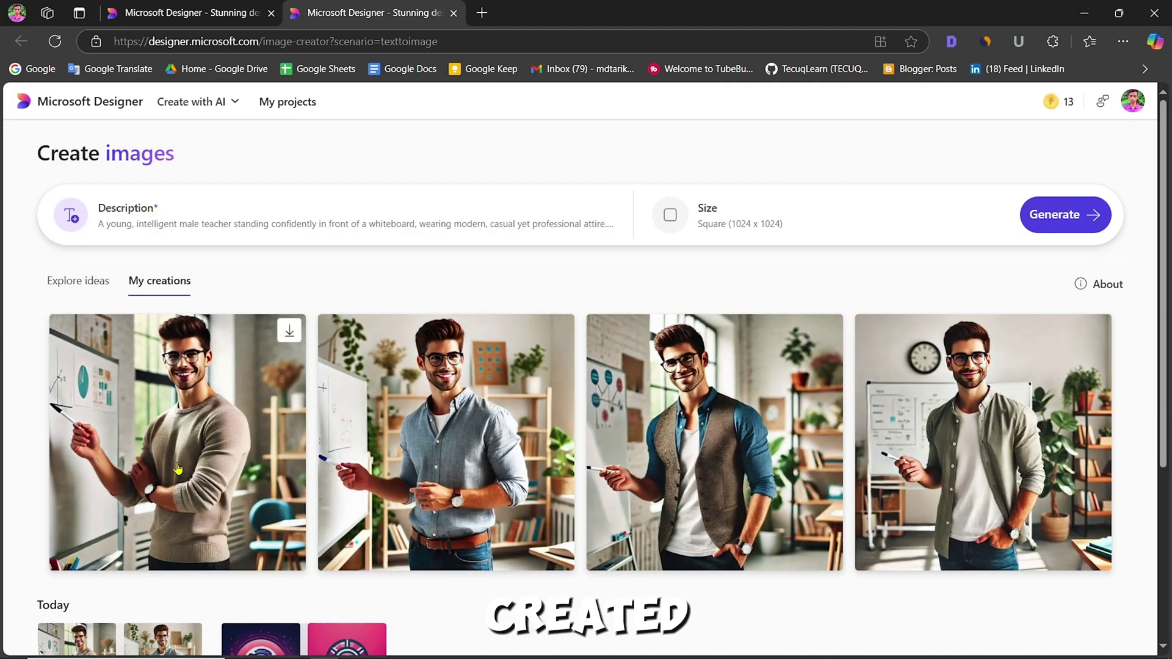
# Download the second whiteboard teacher image.
pyautogui.click(328, 481)
pyautogui.click(695, 520)
pyautogui.click(711, 603)
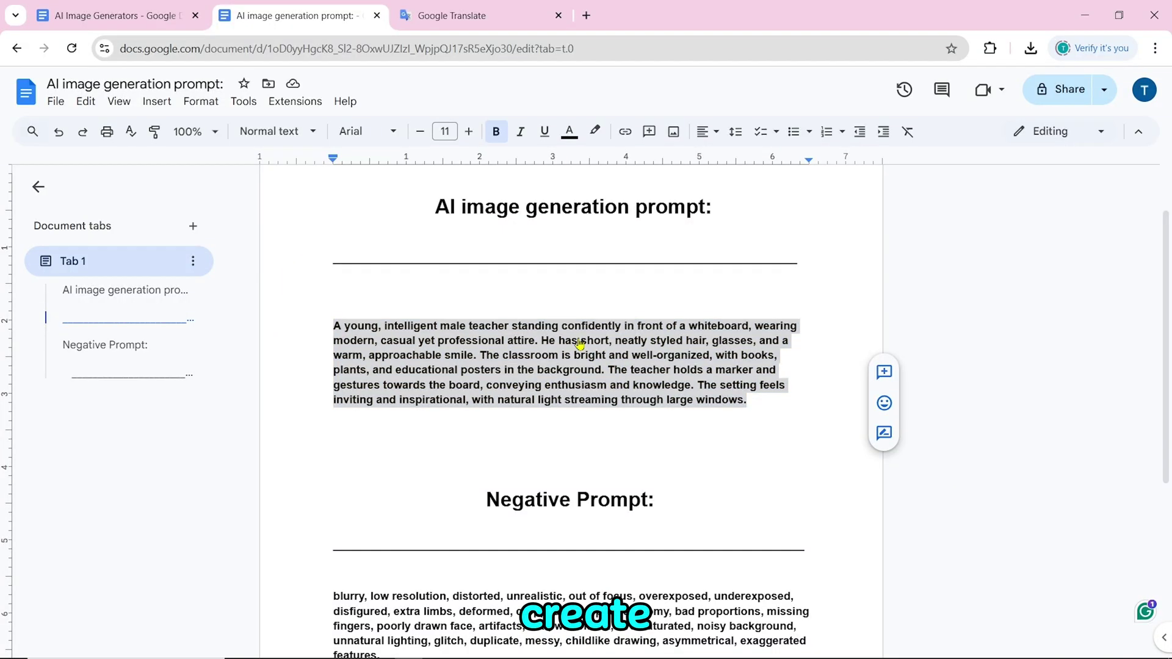
# Paste the teacher prompt from Docs into Copilot's message box.
pyautogui.rightClick(579, 344)
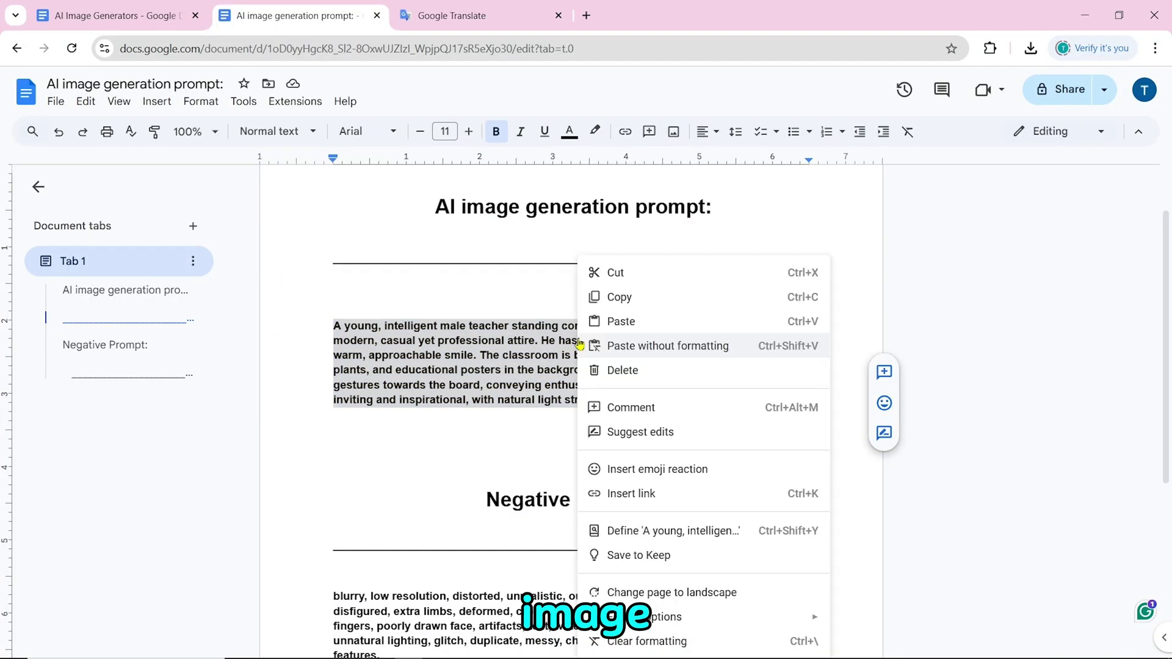
pyautogui.click(621, 296)
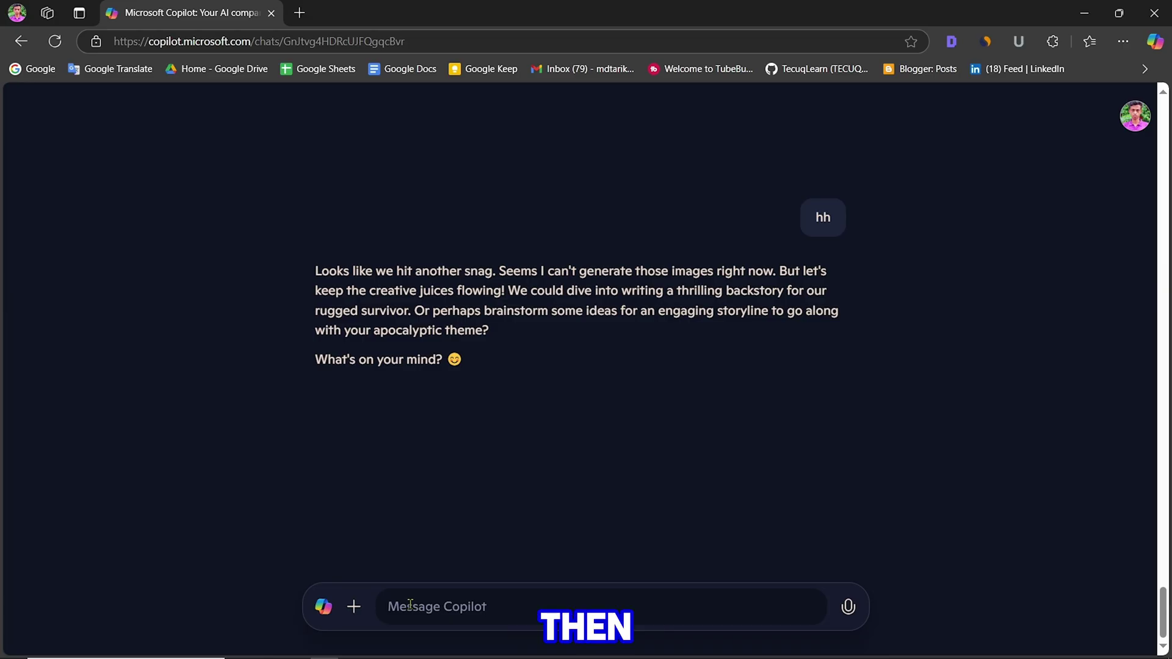
pyautogui.rightClick(410, 608)
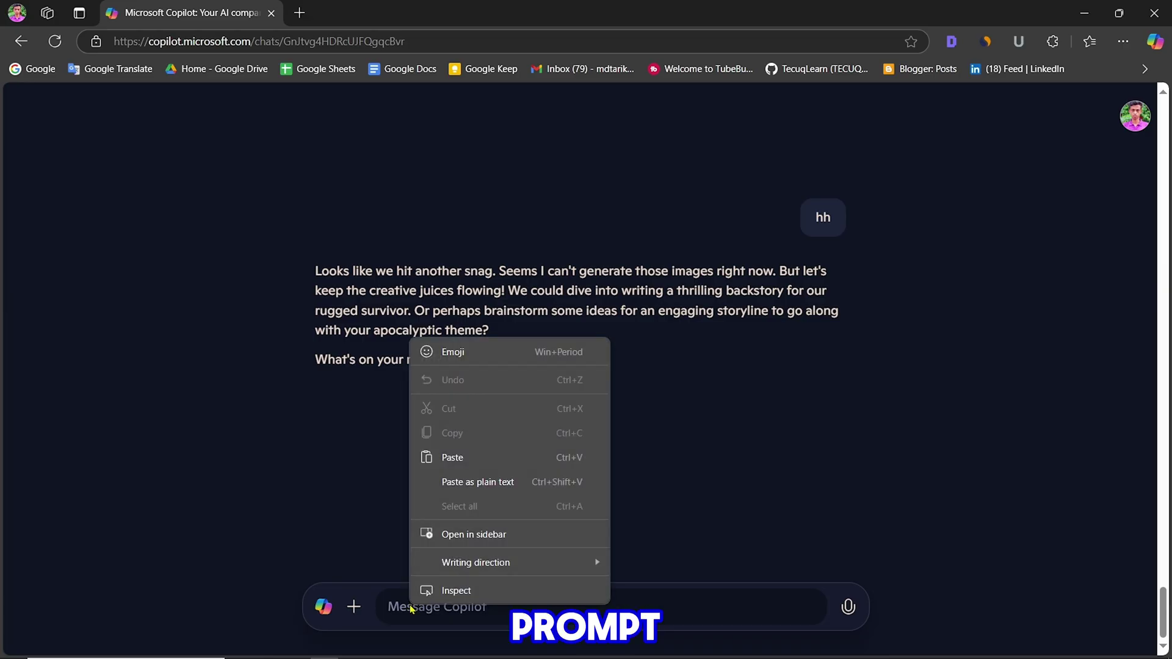
pyautogui.click(452, 457)
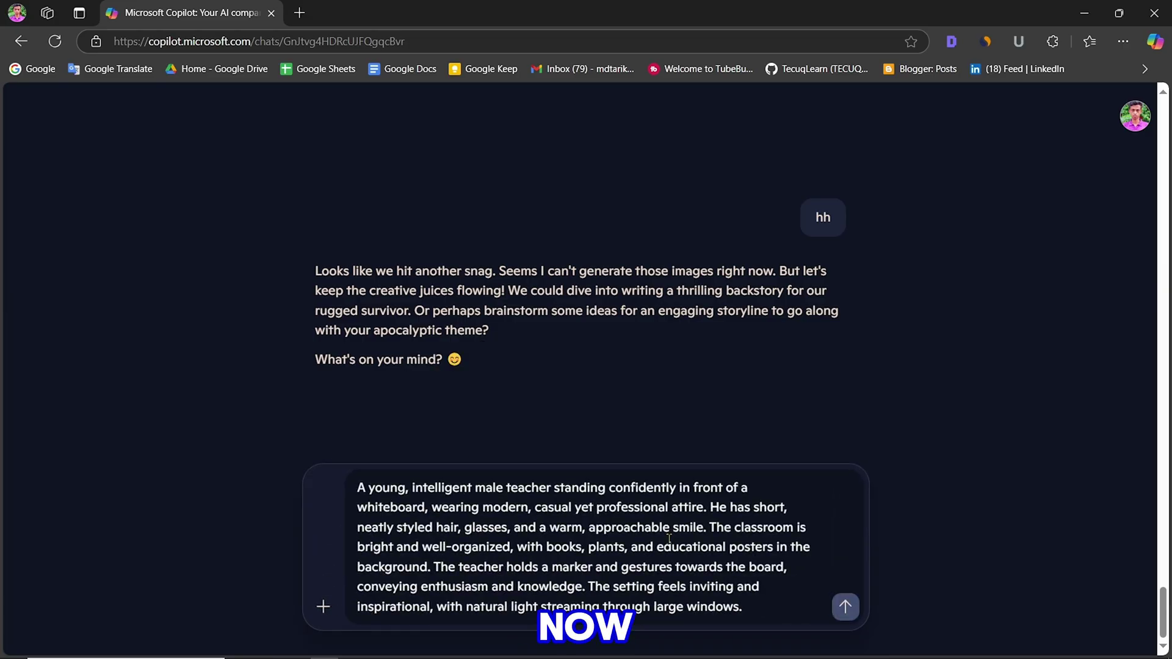
# Submit the prompt and download the generated smiling-teacher image.
pyautogui.click(846, 607)
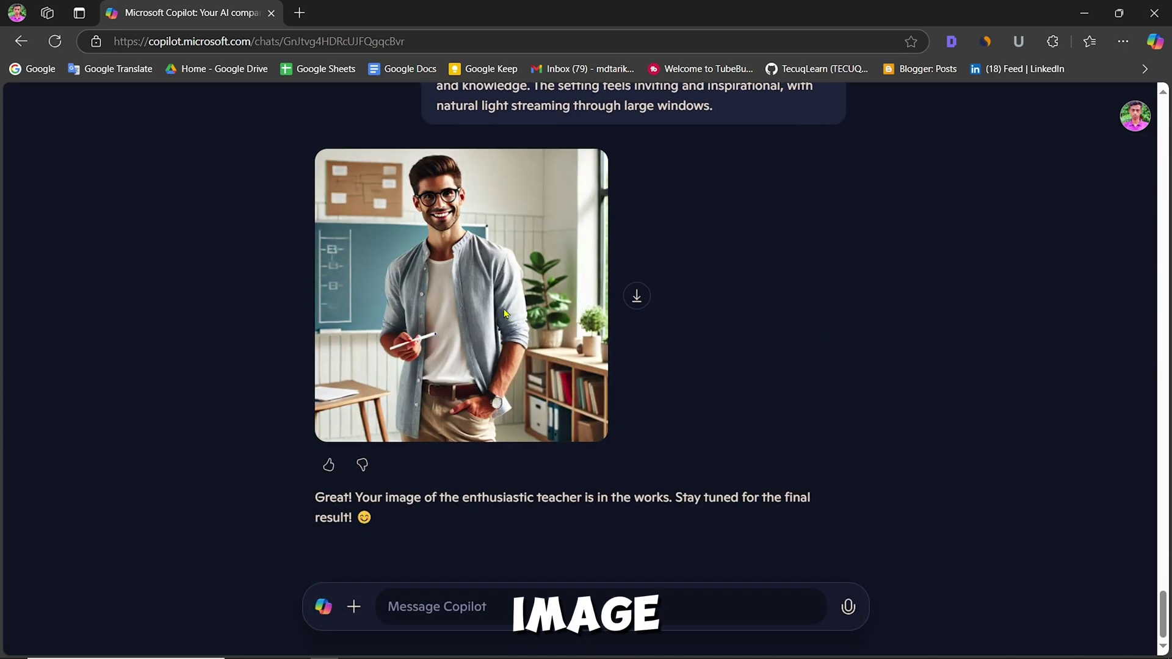
pyautogui.scroll(1, 520, 376)
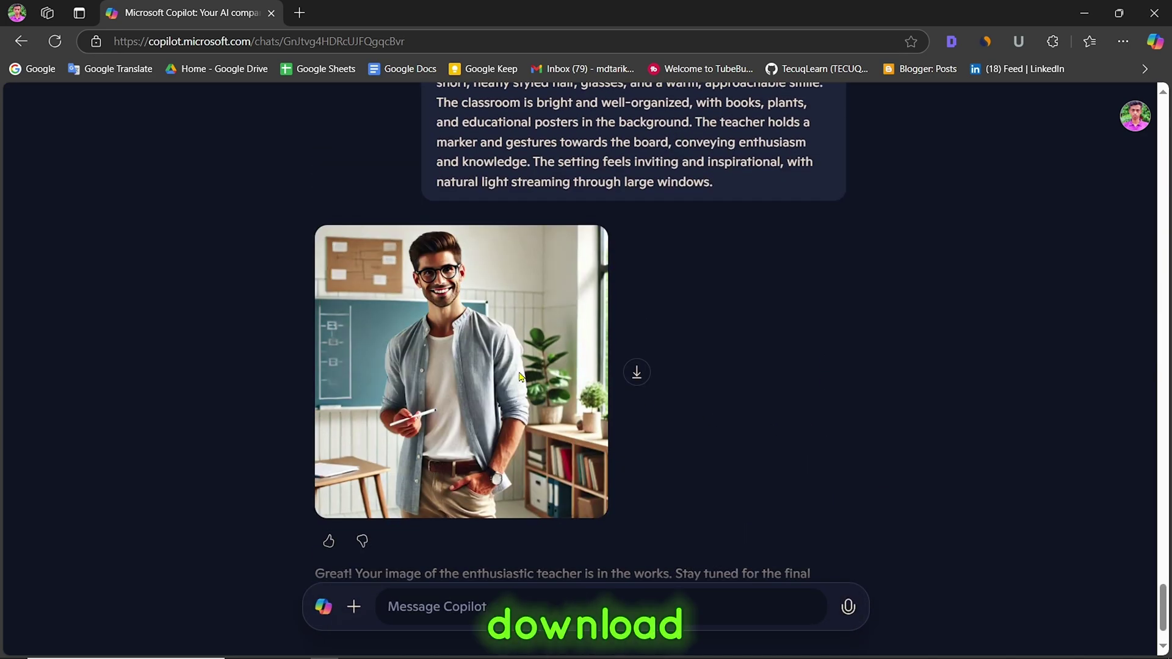
pyautogui.click(636, 373)
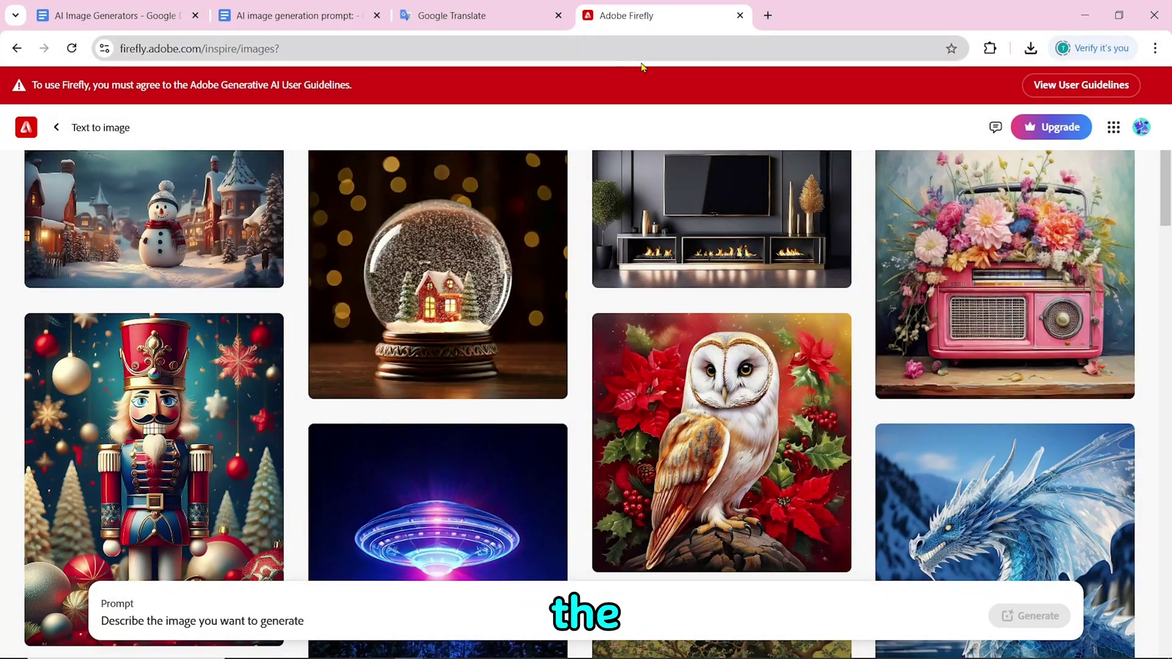
# Copy the teacher prompt from Google Docs into Adobe Firefly's Prompt box.
pyautogui.click(338, 49)
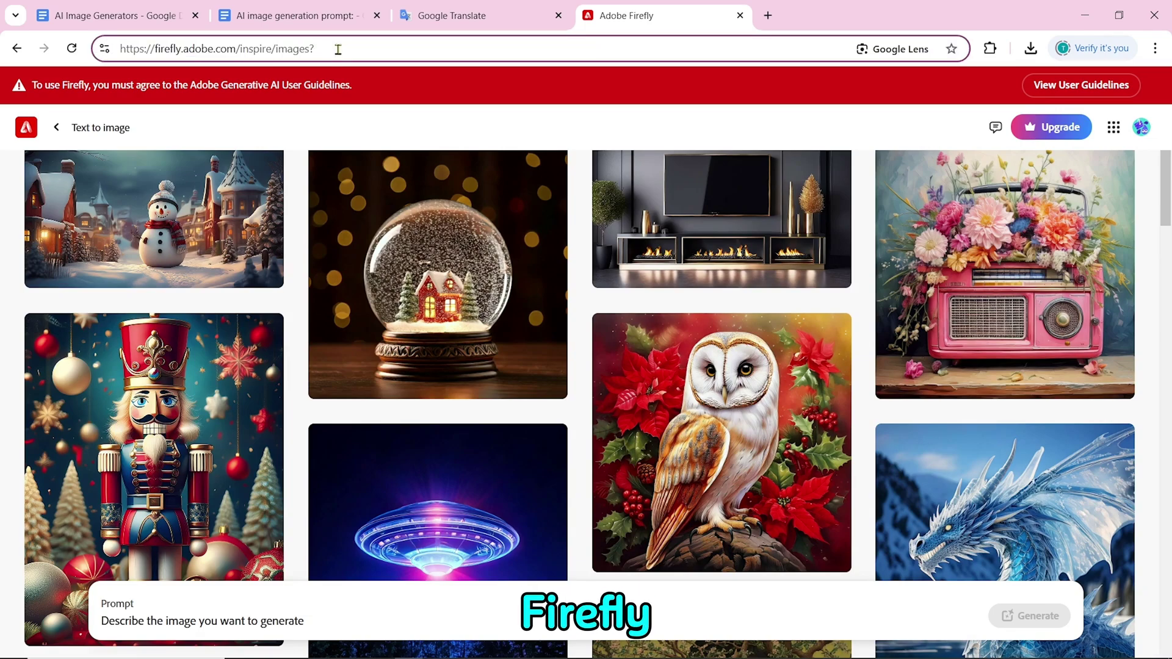
pyautogui.scroll(-15, 748, 322)
pyautogui.scroll(-15, 748, 323)
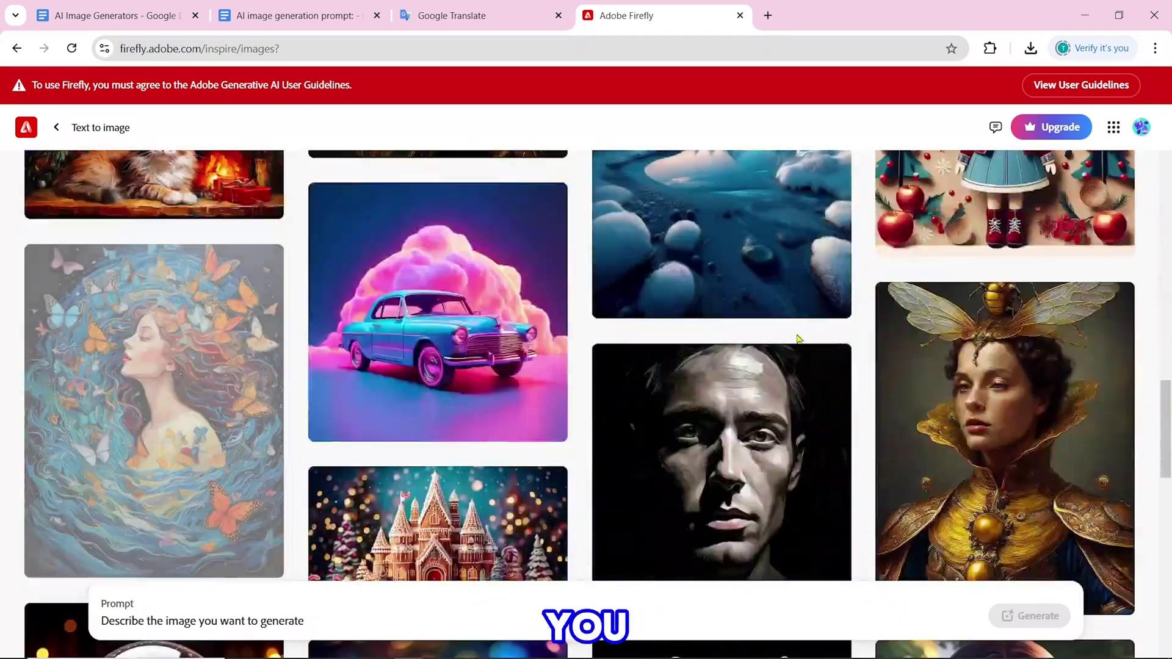
pyautogui.scroll(-15, 798, 339)
pyautogui.scroll(-10, 798, 340)
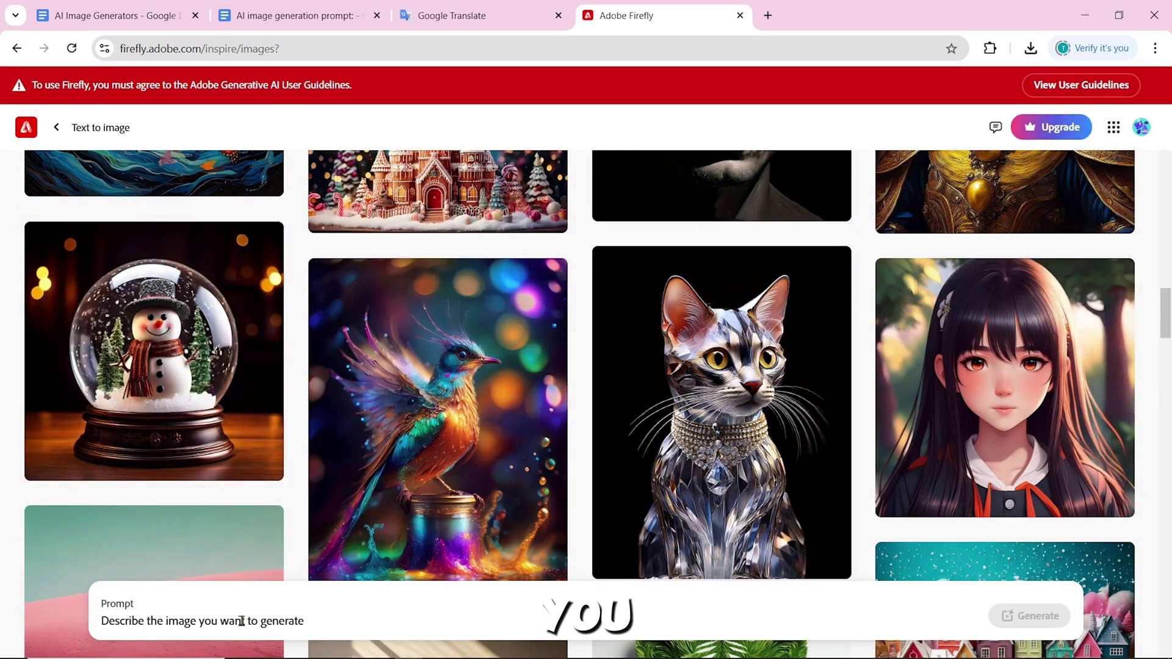
pyautogui.click(293, 15)
pyautogui.rightClick(482, 352)
pyautogui.click(527, 299)
pyautogui.click(625, 15)
pyautogui.rightClick(119, 629)
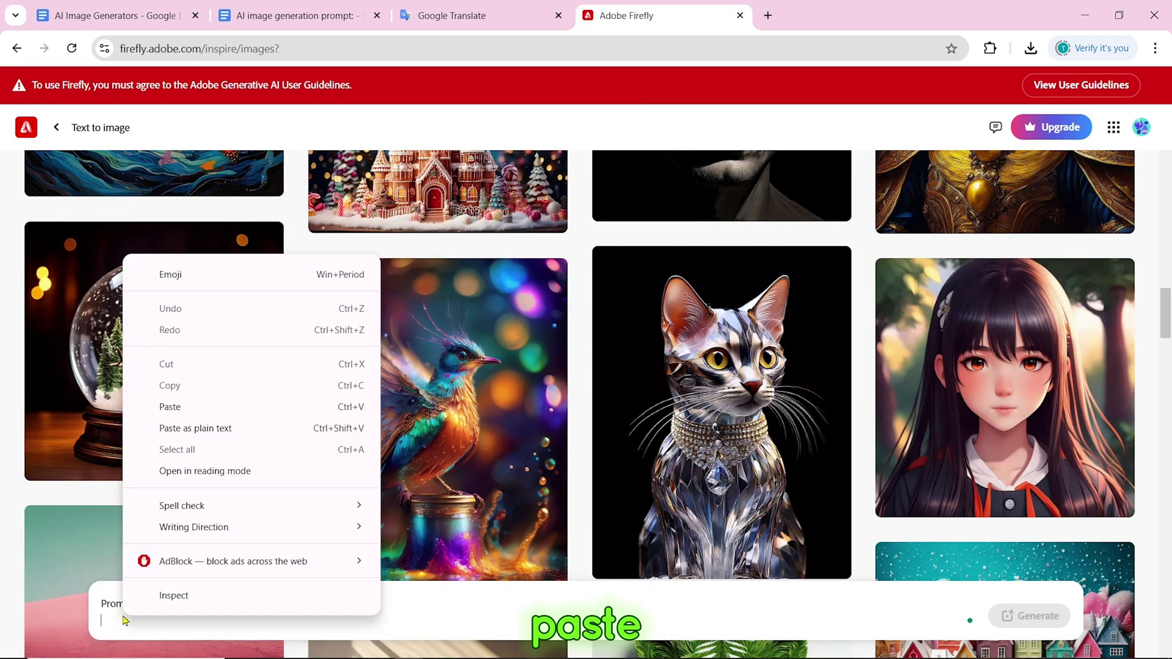
pyautogui.click(176, 416)
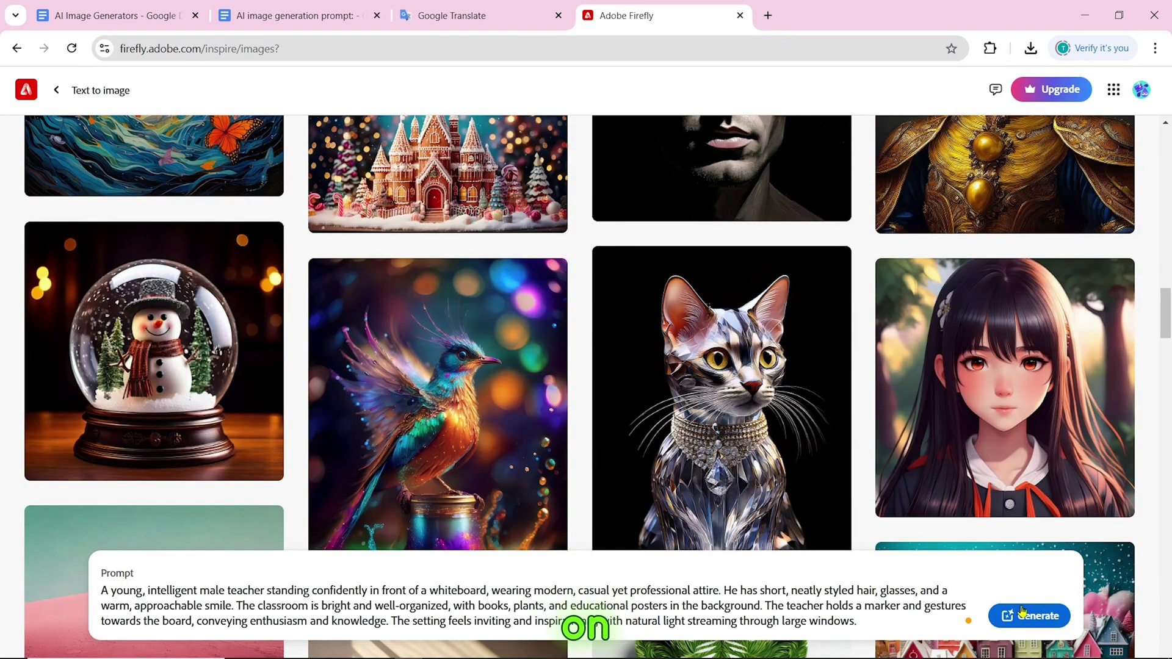
# Generate the images, dismiss the tips, and download the fourth teacher photo.
pyautogui.click(1026, 615)
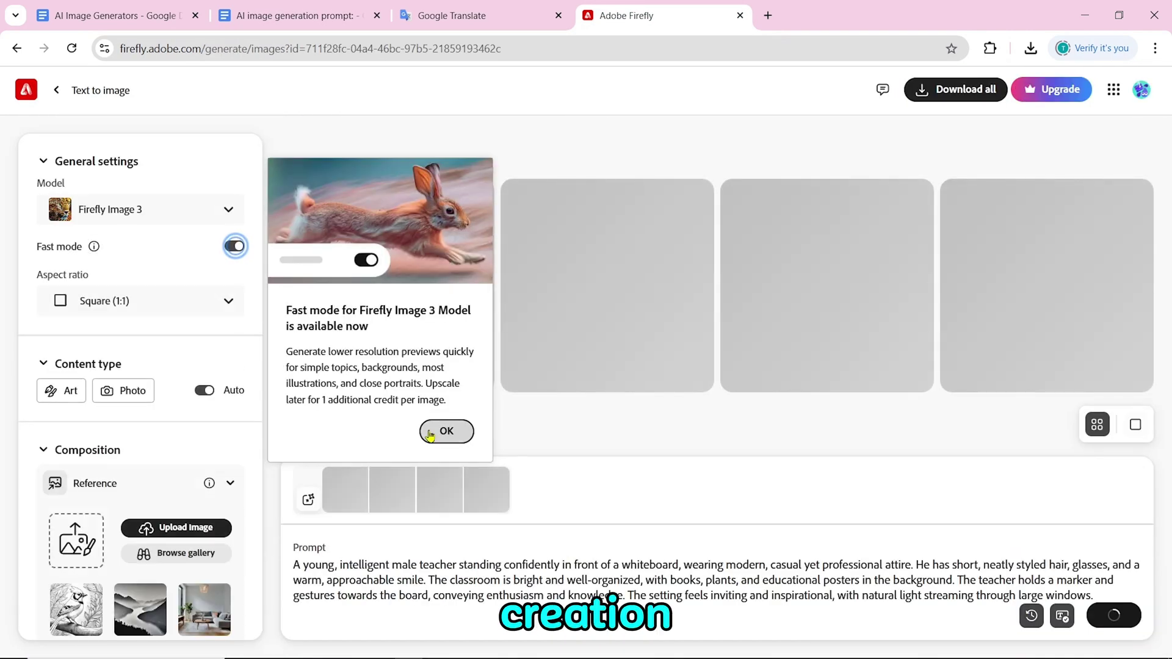
pyautogui.click(442, 431)
pyautogui.click(437, 321)
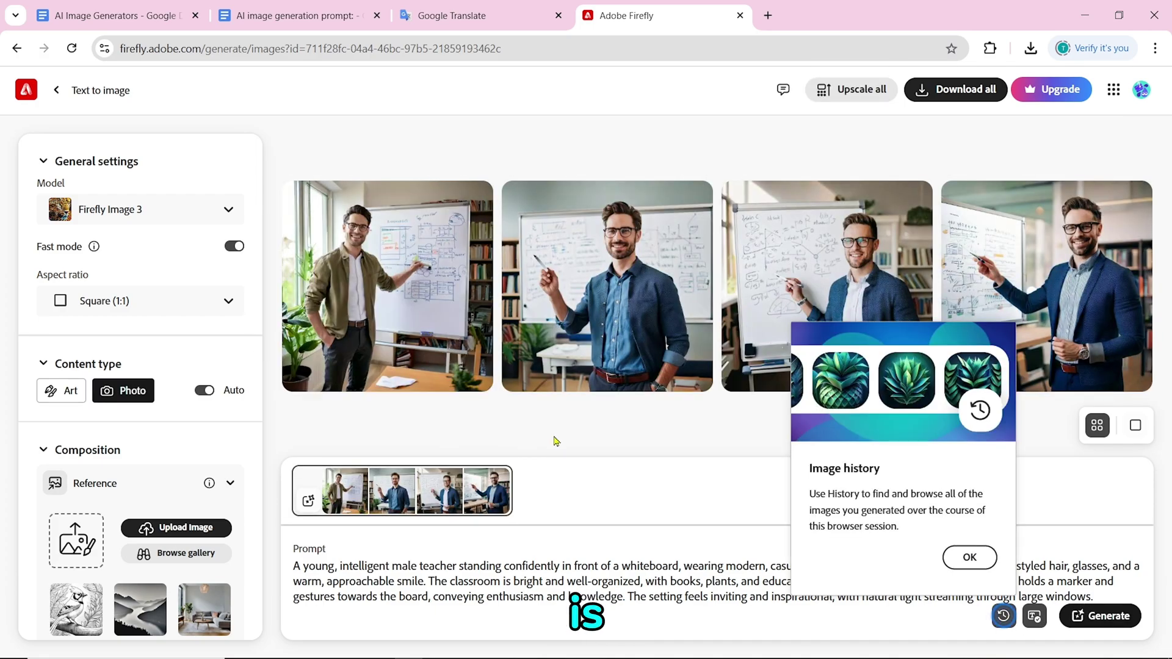
pyautogui.click(969, 558)
pyautogui.click(1131, 206)
pyautogui.click(740, 543)
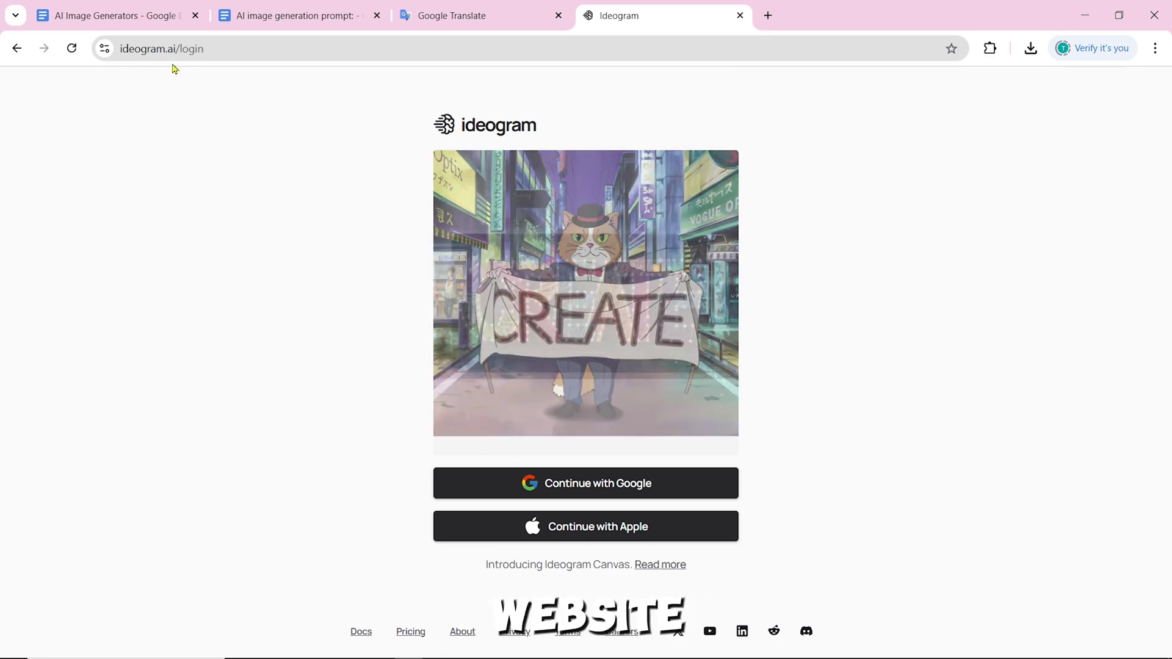
# Sign in to Ideogram with a Google account.
pyautogui.click(612, 482)
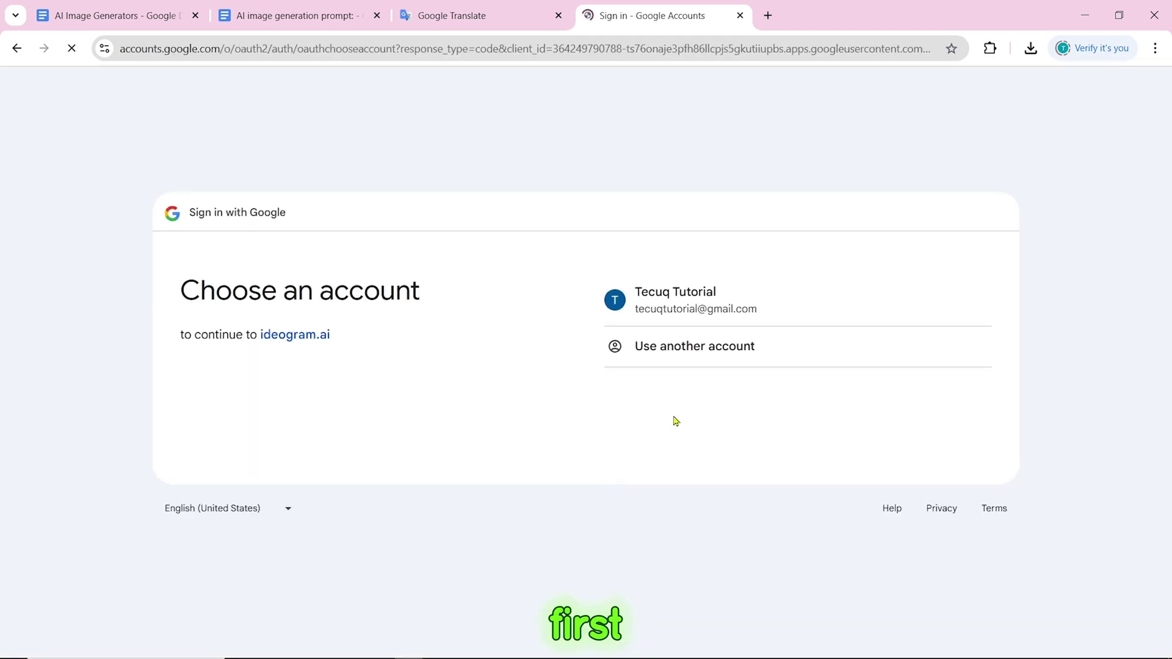
pyautogui.click(702, 299)
pyautogui.scroll(-5, 856, 443)
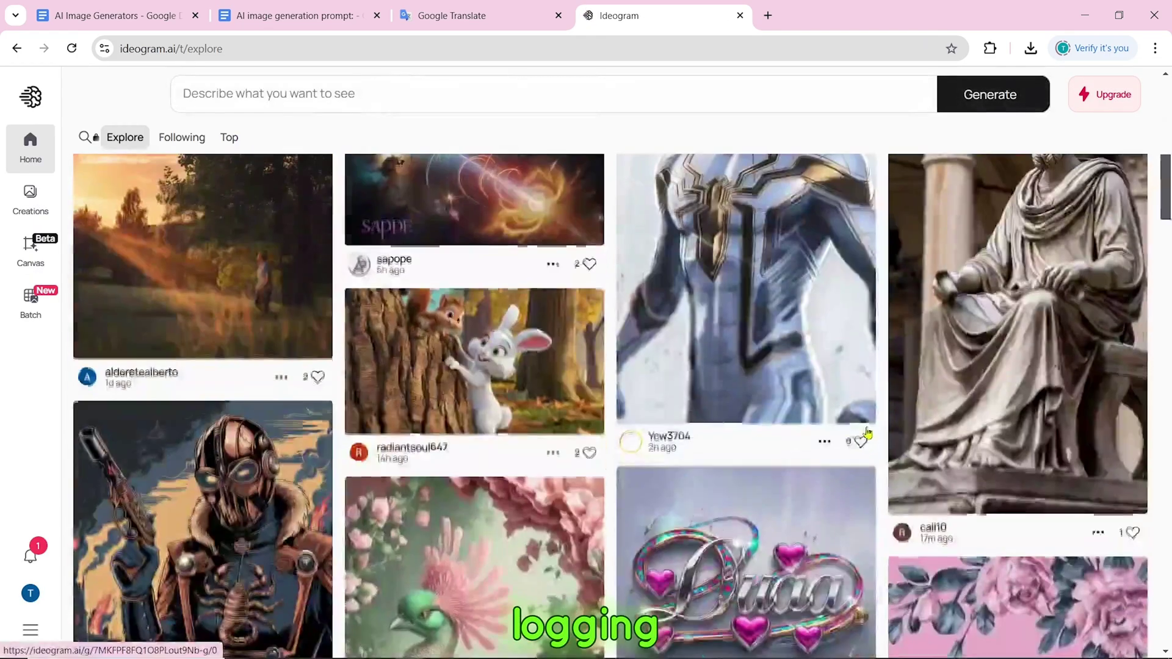
pyautogui.scroll(-12, 855, 443)
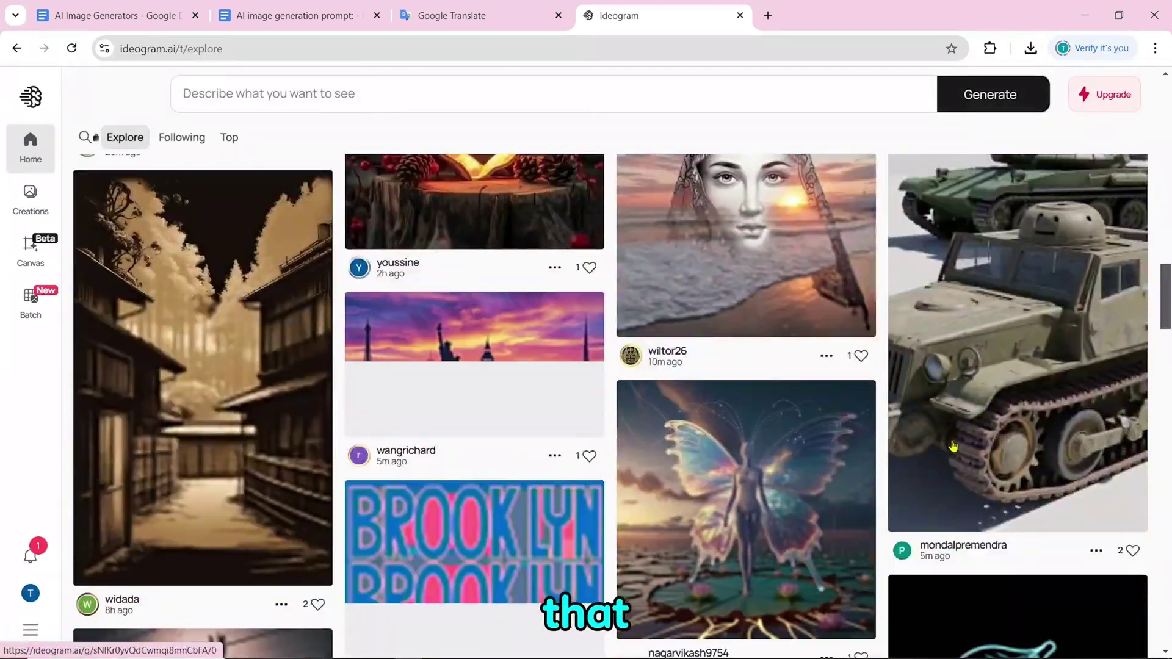
pyautogui.scroll(15, 952, 446)
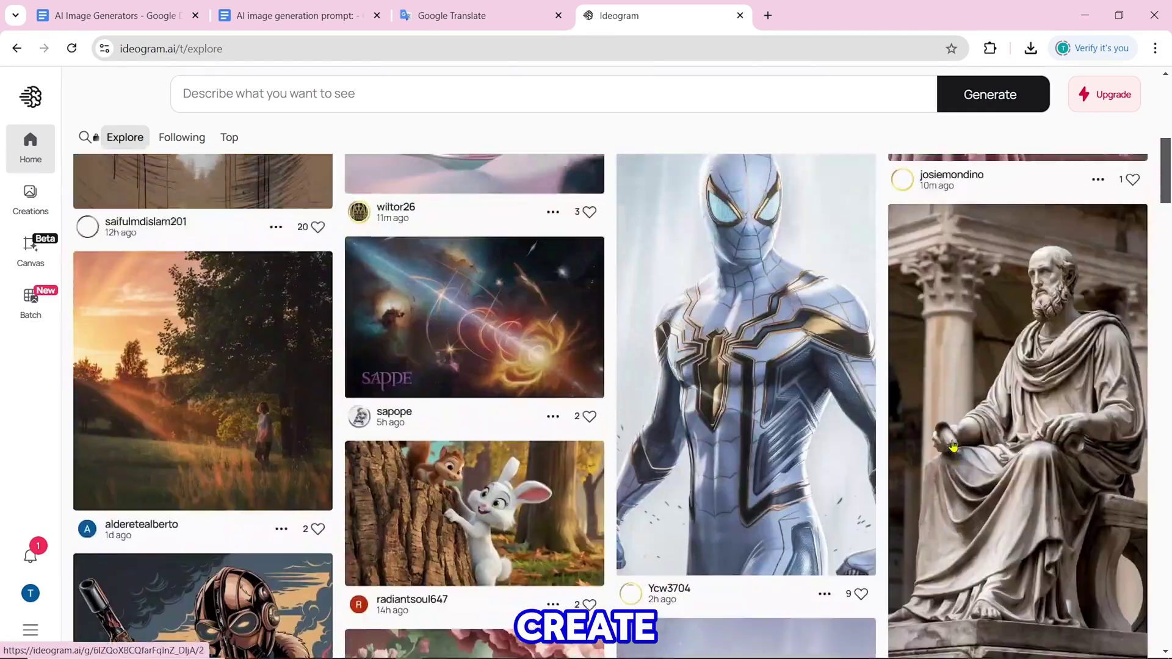
pyautogui.scroll(5, 953, 446)
# Paste the teacher prompt from Docs into the 'What will you create?' box and generate.
pyautogui.click(208, 190)
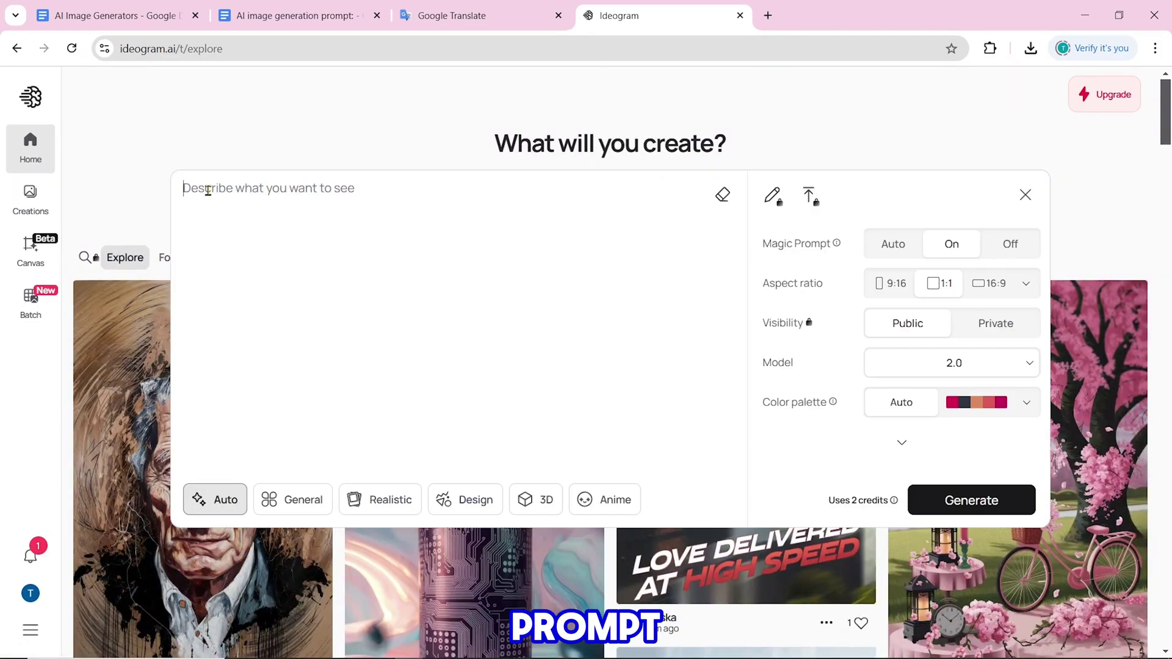
pyautogui.click(262, 8)
pyautogui.rightClick(524, 328)
pyautogui.click(560, 295)
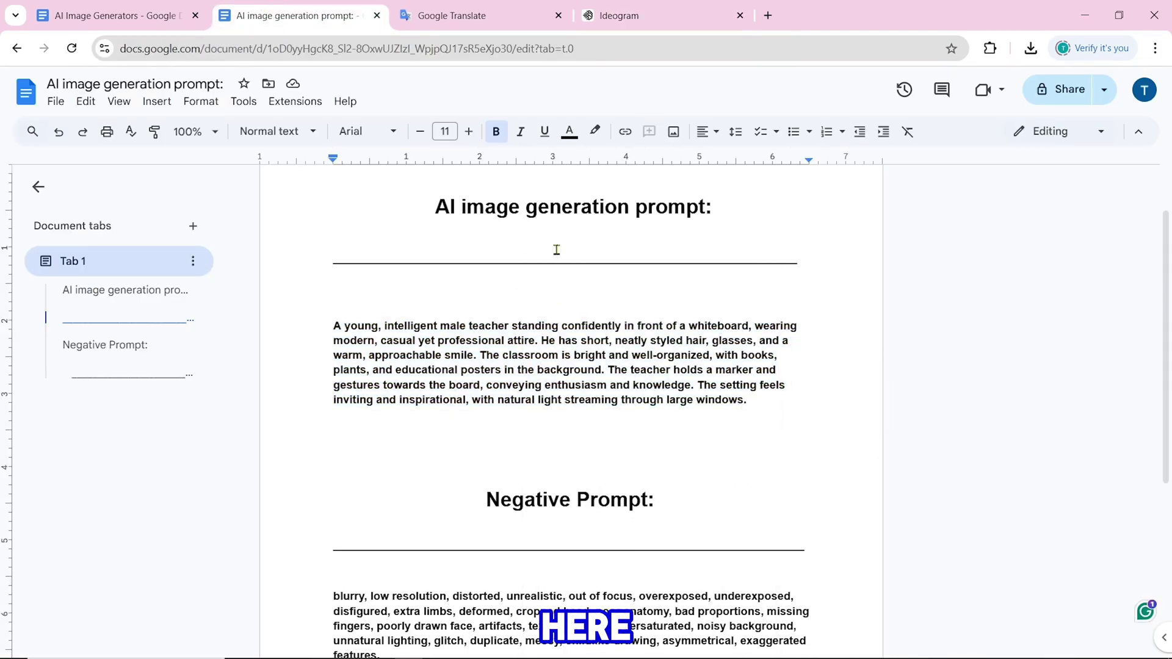
pyautogui.click(619, 15)
pyautogui.rightClick(199, 191)
pyautogui.click(246, 342)
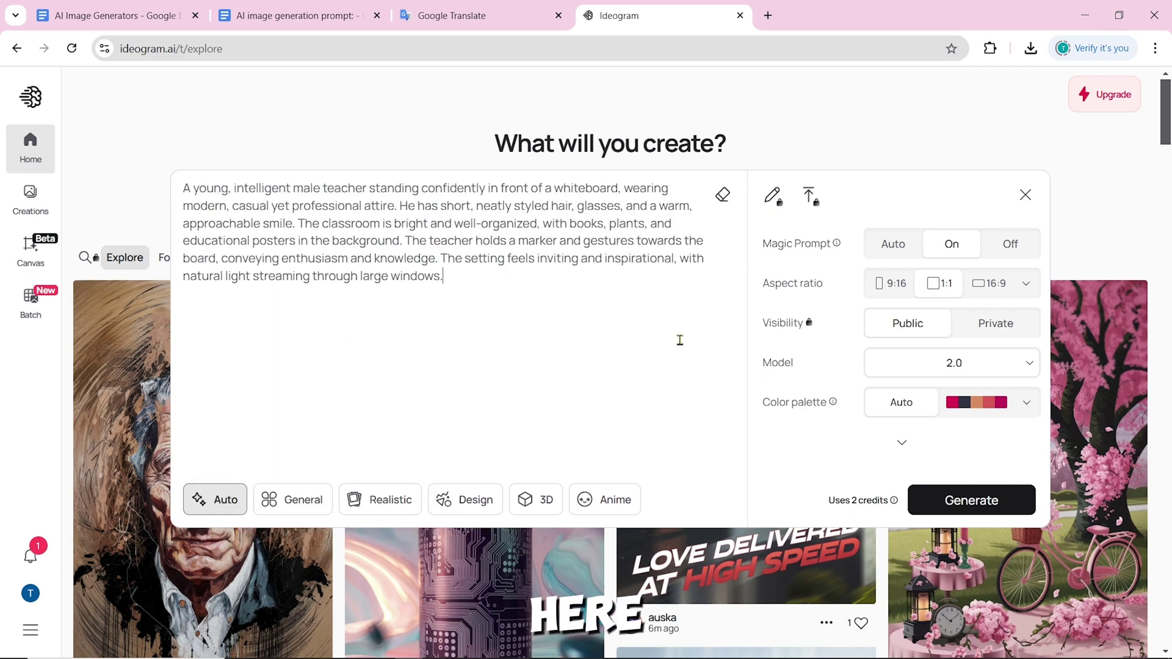
pyautogui.moveTo(767, 247)
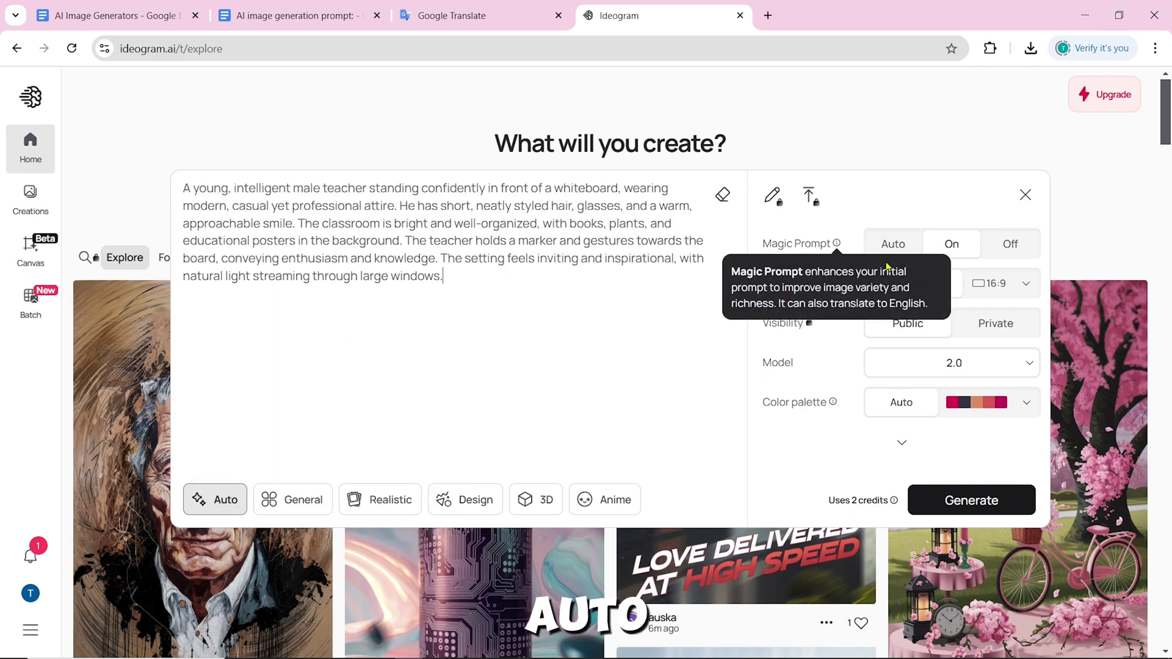
pyautogui.click(946, 503)
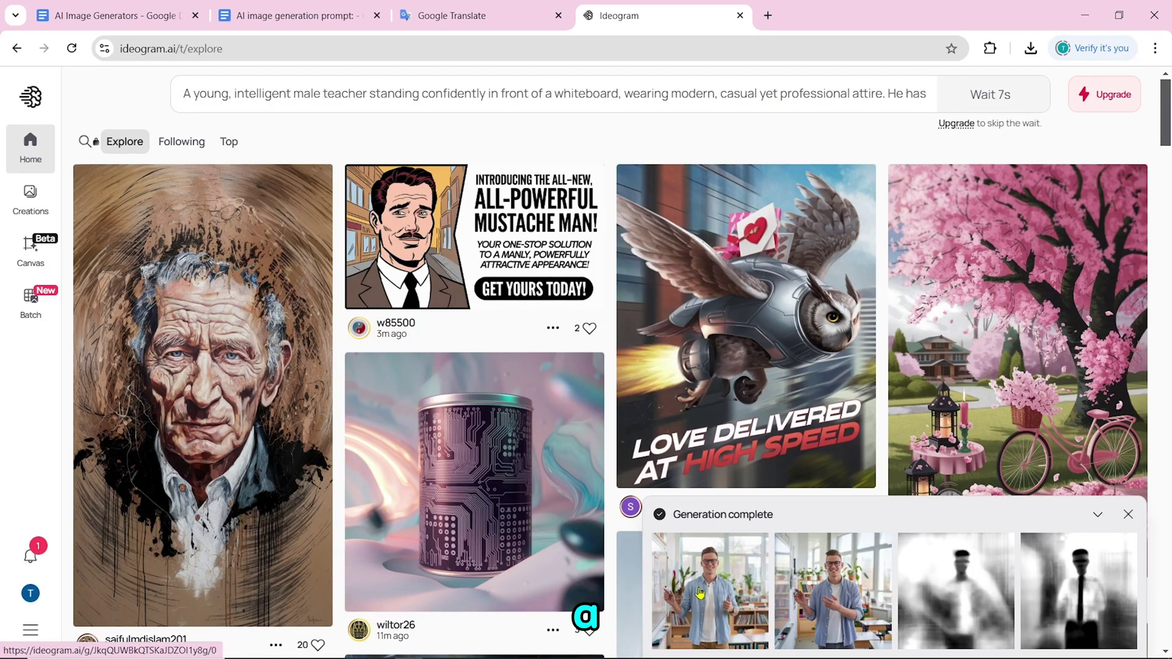
# Open the first generated teacher image and download it as JPEG.
pyautogui.click(811, 609)
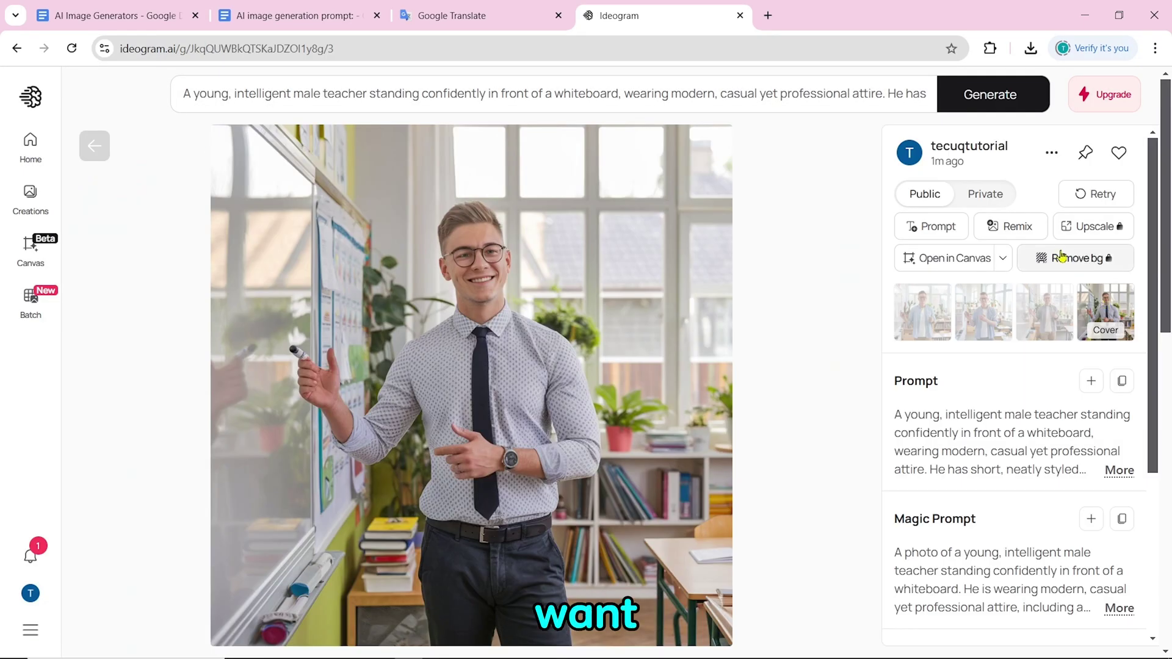
pyautogui.click(1051, 153)
pyautogui.moveTo(929, 491)
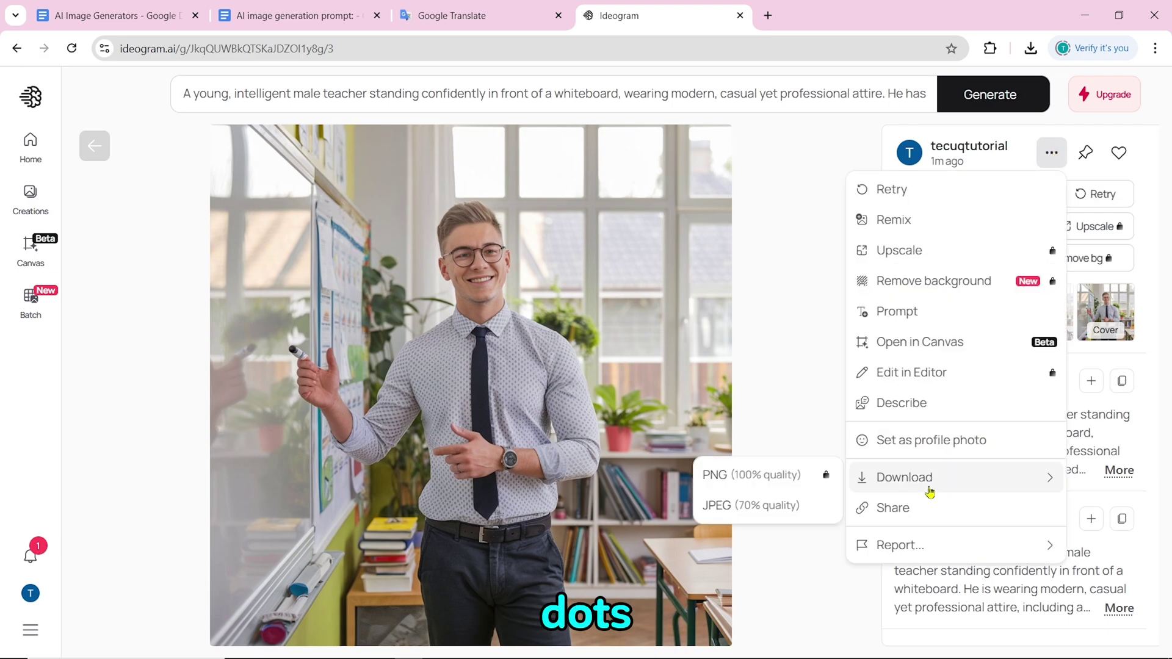
pyautogui.click(749, 506)
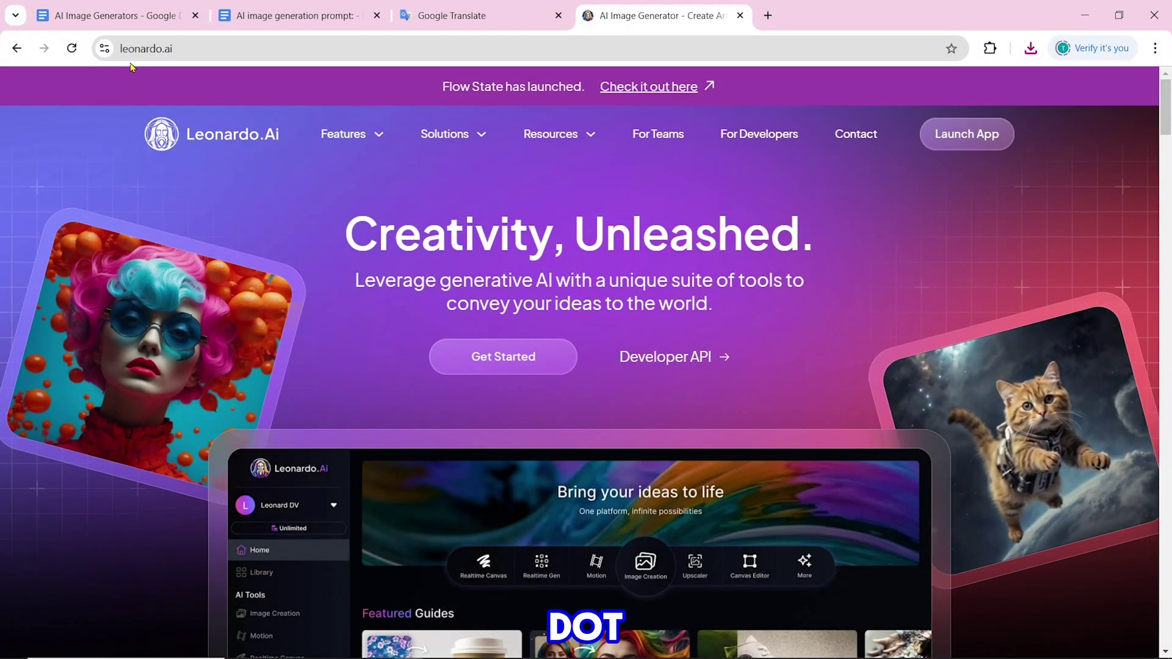
# Sign in to Leonardo.Ai with a Google account.
pyautogui.scroll(-20, 847, 234)
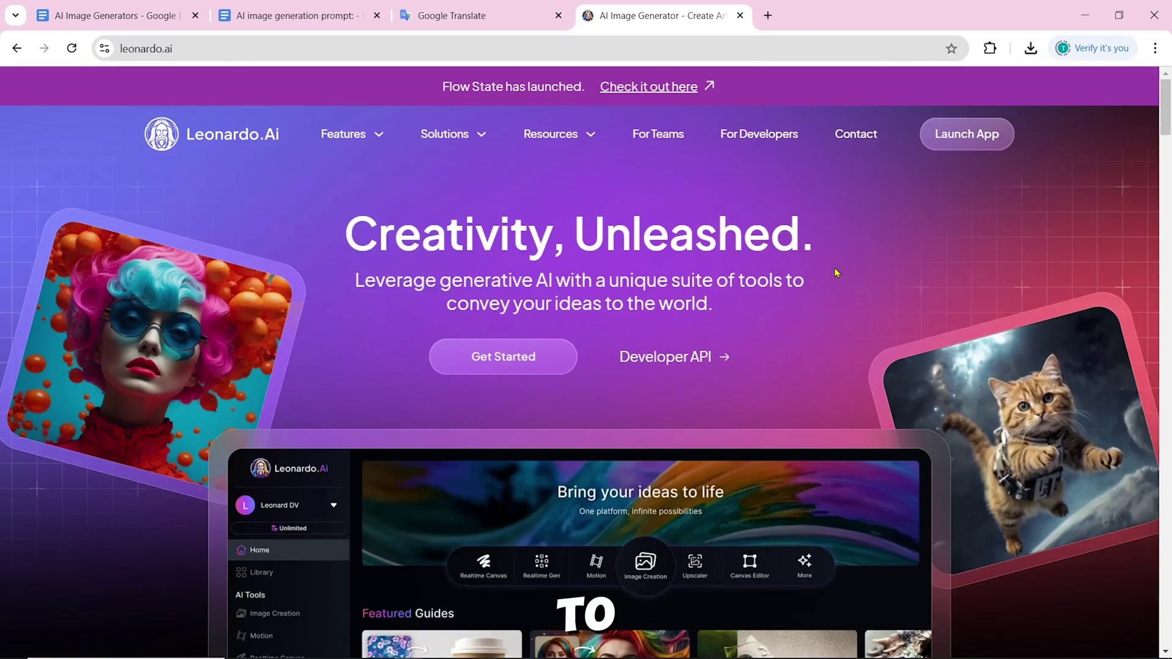
pyautogui.click(506, 358)
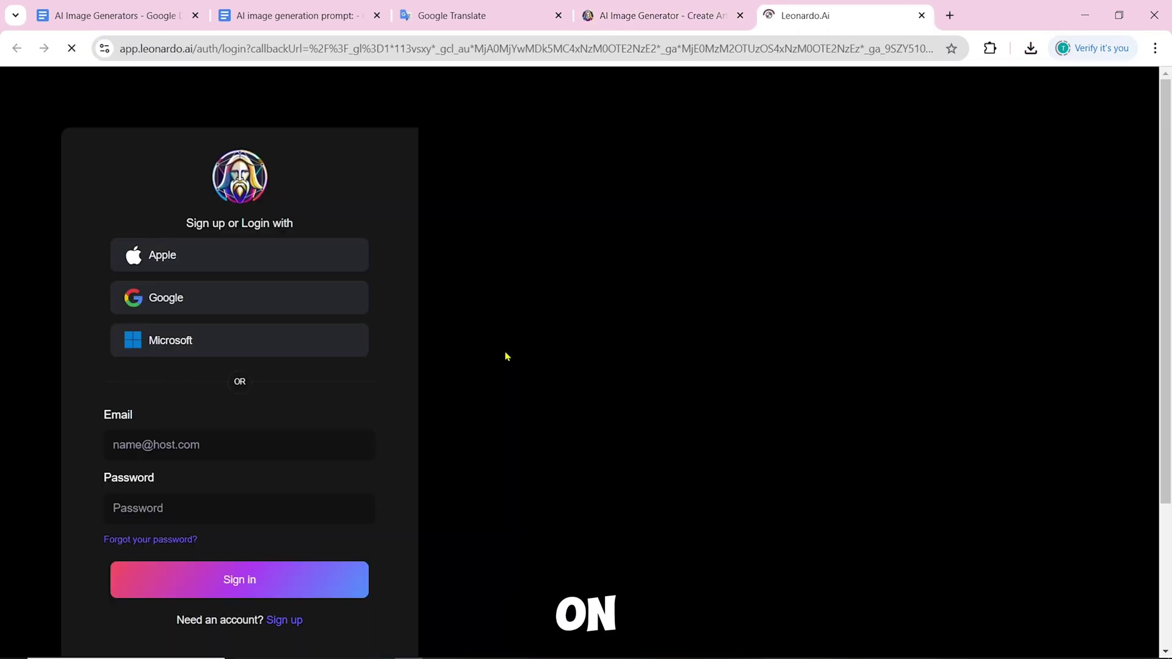
pyautogui.click(316, 302)
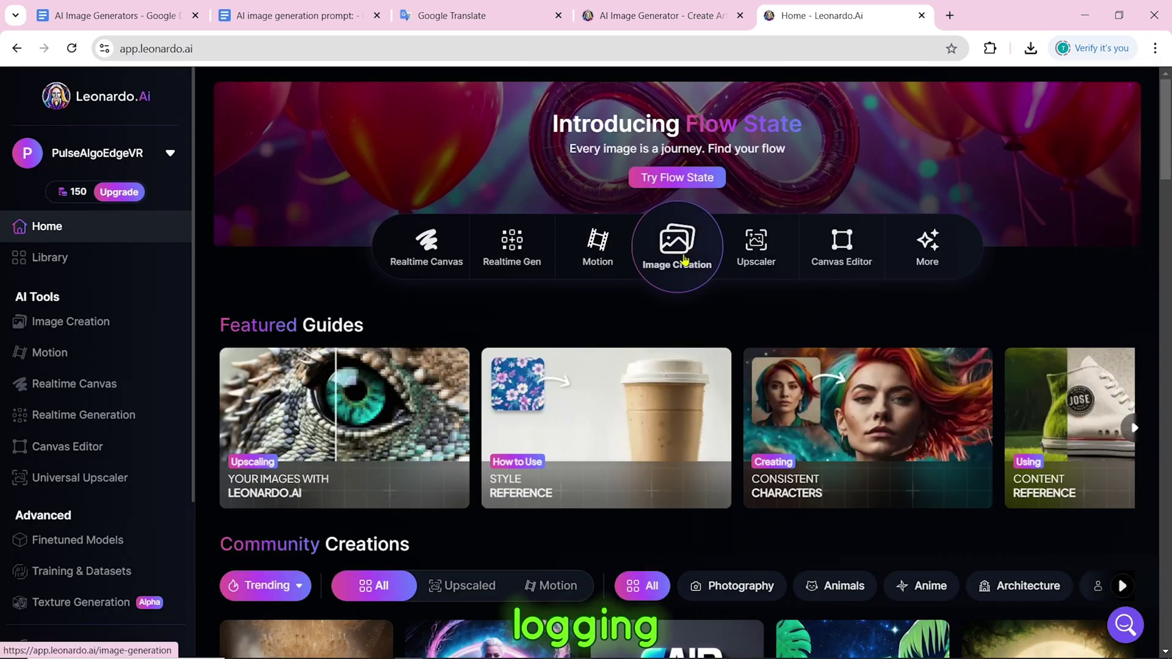
# Open Image Creation, dismiss the tour and announcements, keeping the Phoenix 1.0 model.
pyautogui.click(685, 261)
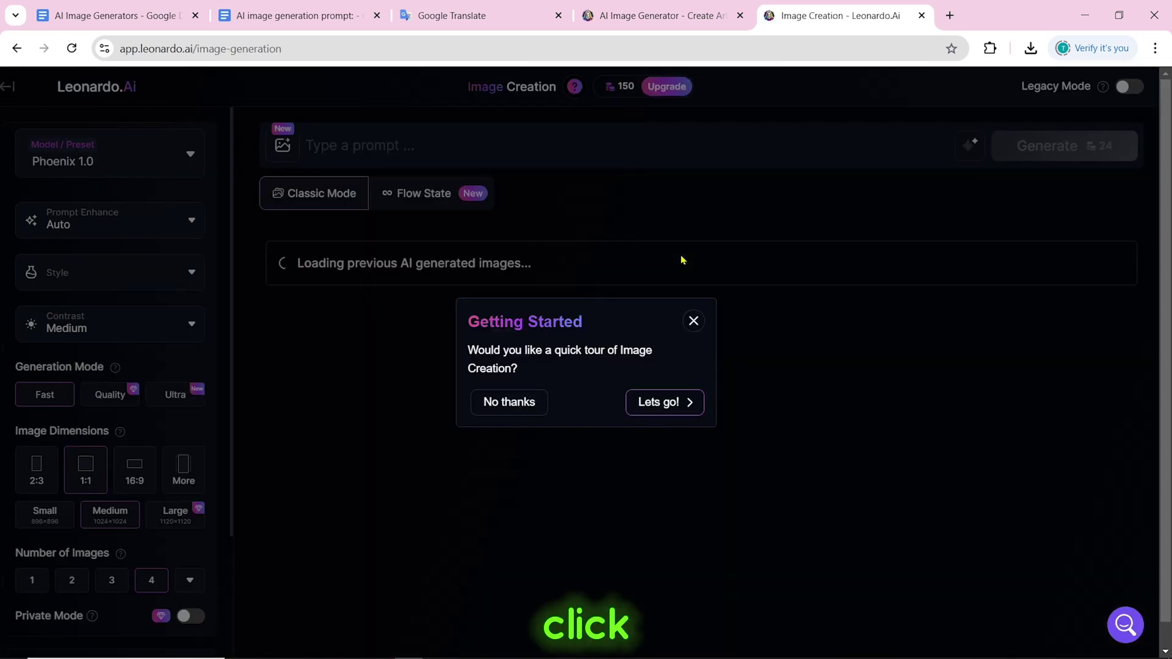
pyautogui.click(514, 404)
pyautogui.click(656, 218)
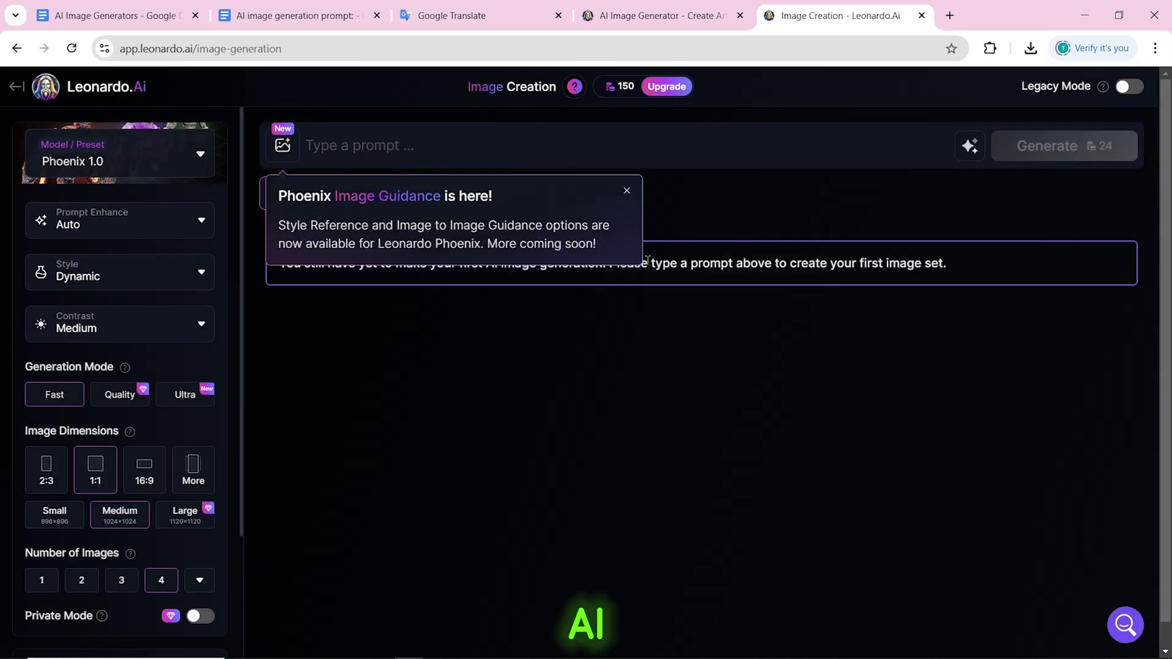
pyautogui.click(626, 191)
pyautogui.click(189, 161)
pyautogui.press('Escape')
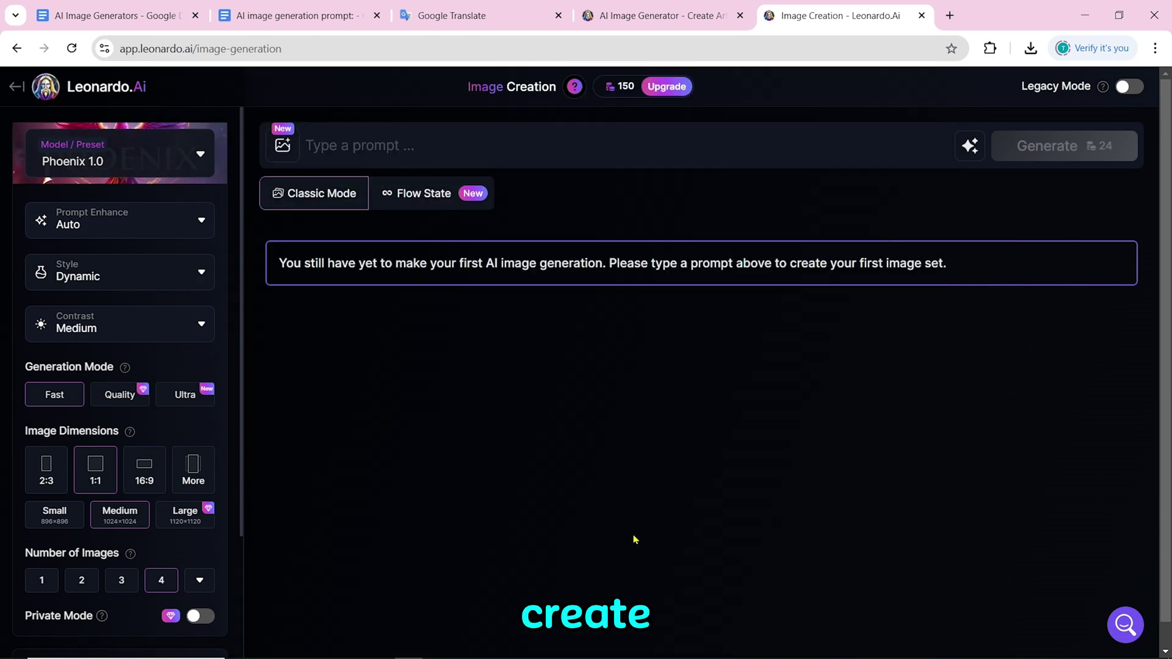
# Paste the teacher prompt from Docs and generate four images.
pyautogui.click(348, 144)
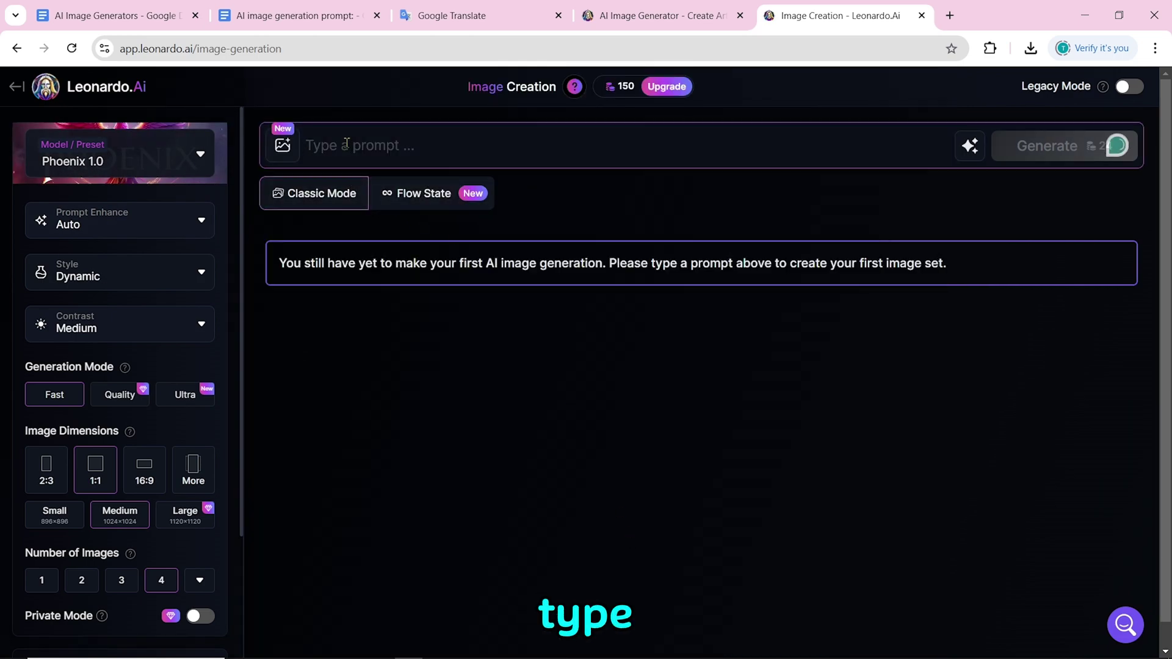
pyautogui.click(299, 15)
pyautogui.rightClick(464, 332)
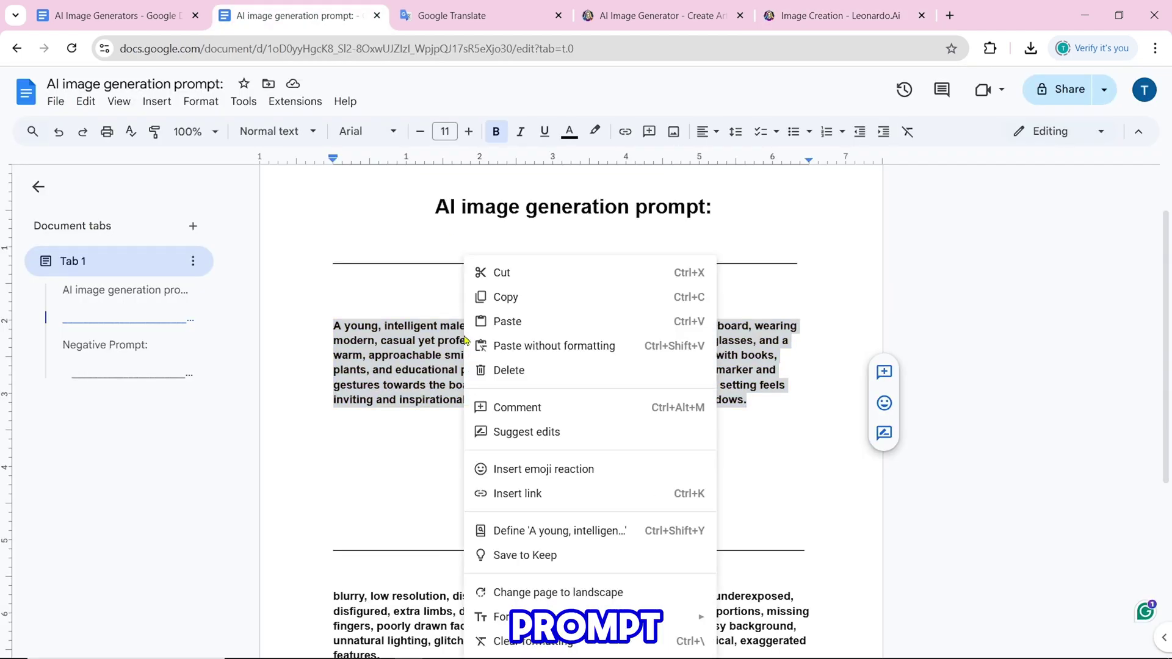
pyautogui.click(505, 298)
pyautogui.click(842, 15)
pyautogui.rightClick(340, 149)
pyautogui.click(366, 302)
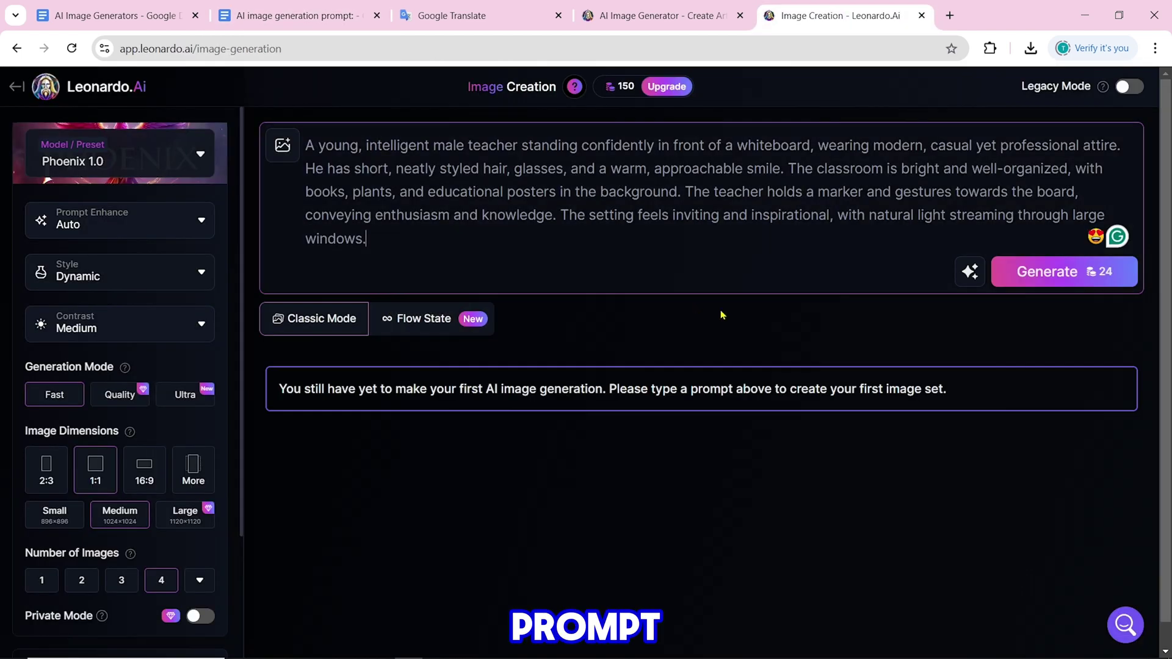
pyautogui.click(1040, 286)
# View the first teacher image full size.
pyautogui.scroll(-3, 1004, 526)
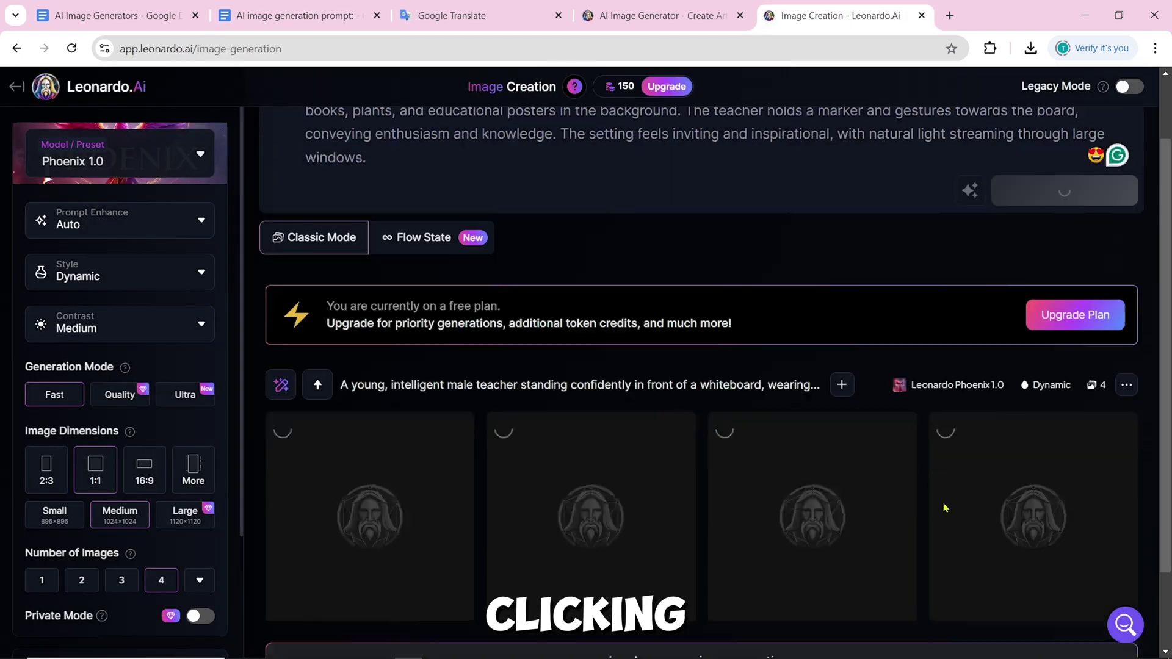
pyautogui.scroll(1, 1004, 526)
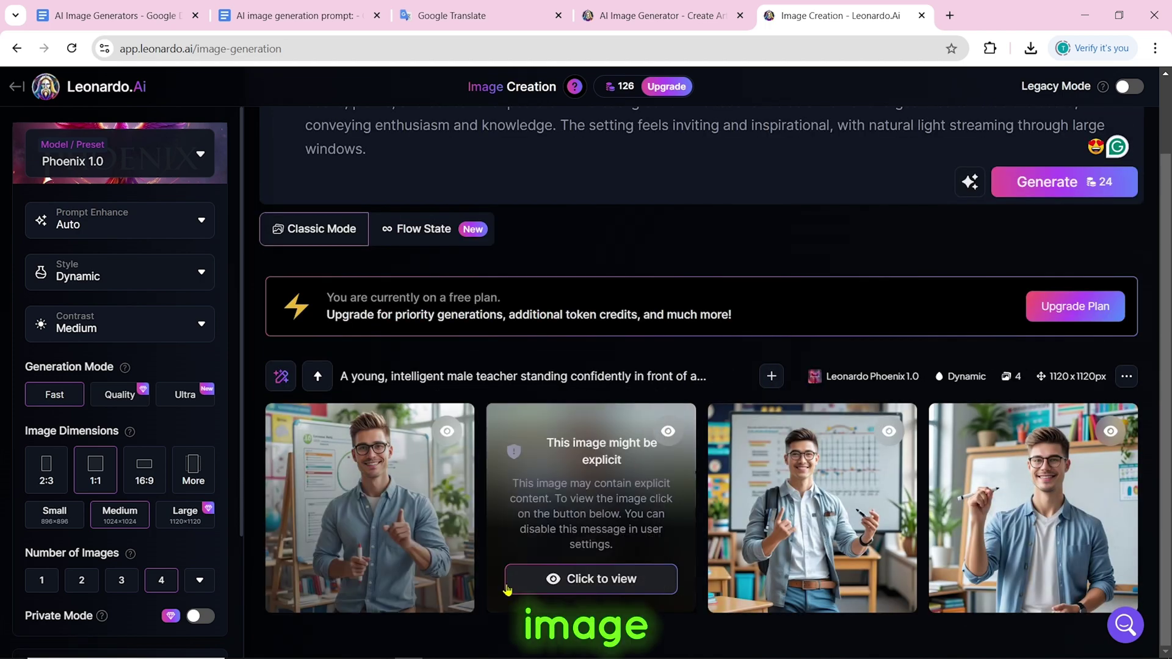
pyautogui.click(406, 510)
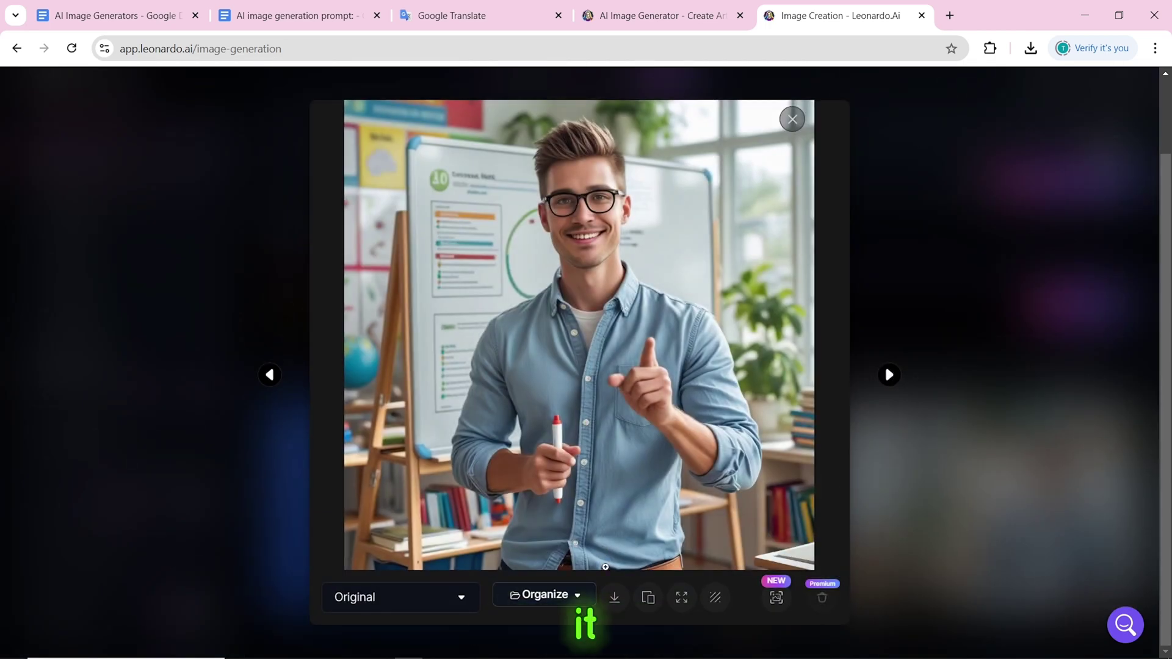